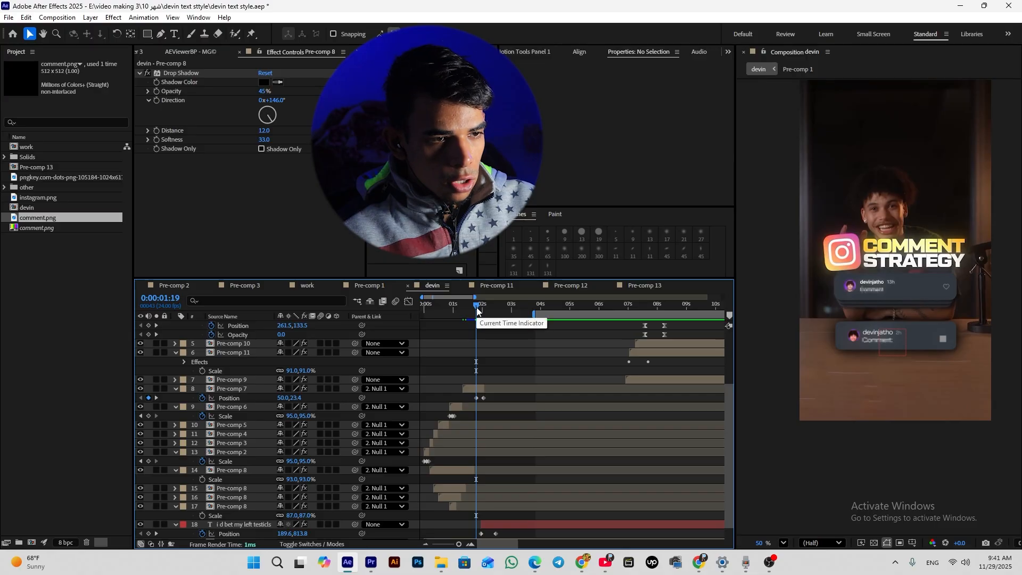
Step: Preview the opening and mid-section of the devin composition and hide the Pre-comp 1 layer
drag(477, 309, 447, 315)
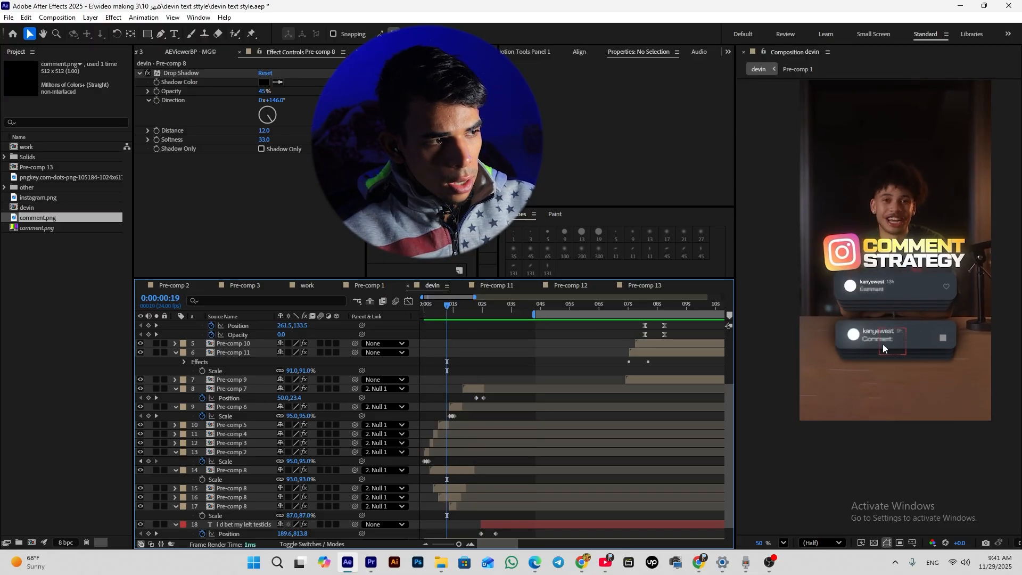
click(156, 525)
click(156, 525)
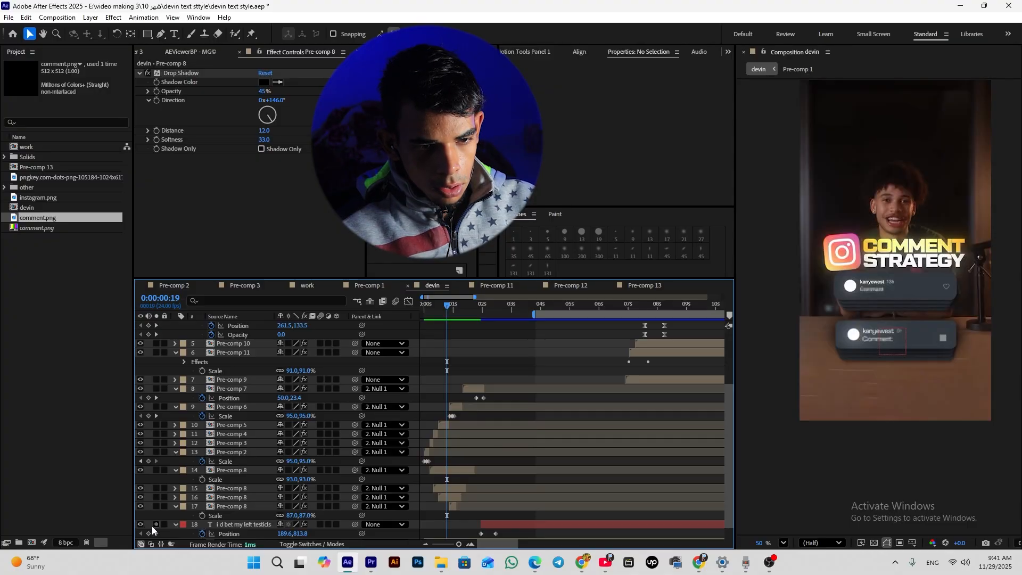
scroll(156, 527, down, 1)
drag(442, 319, 591, 341)
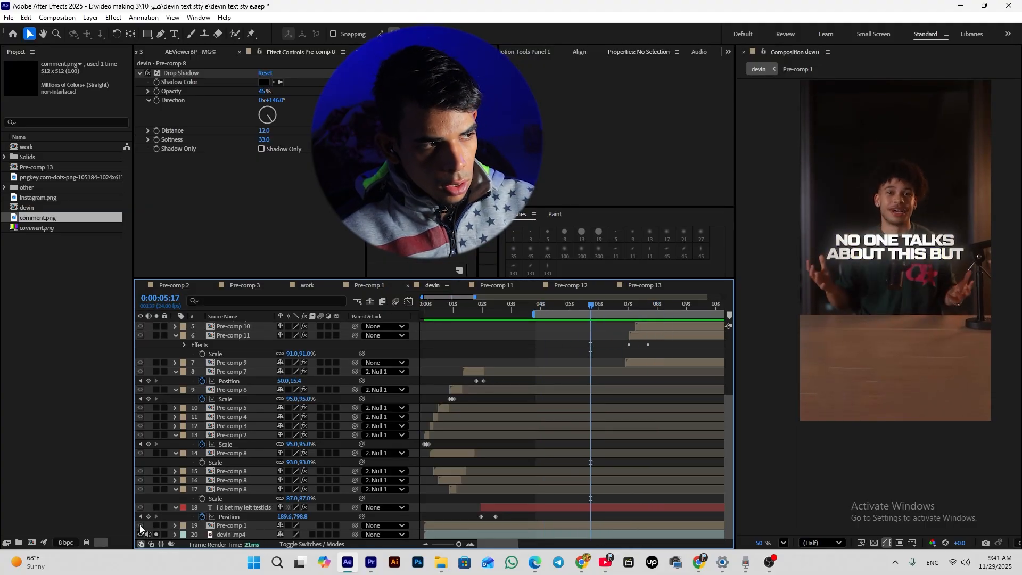
click(140, 525)
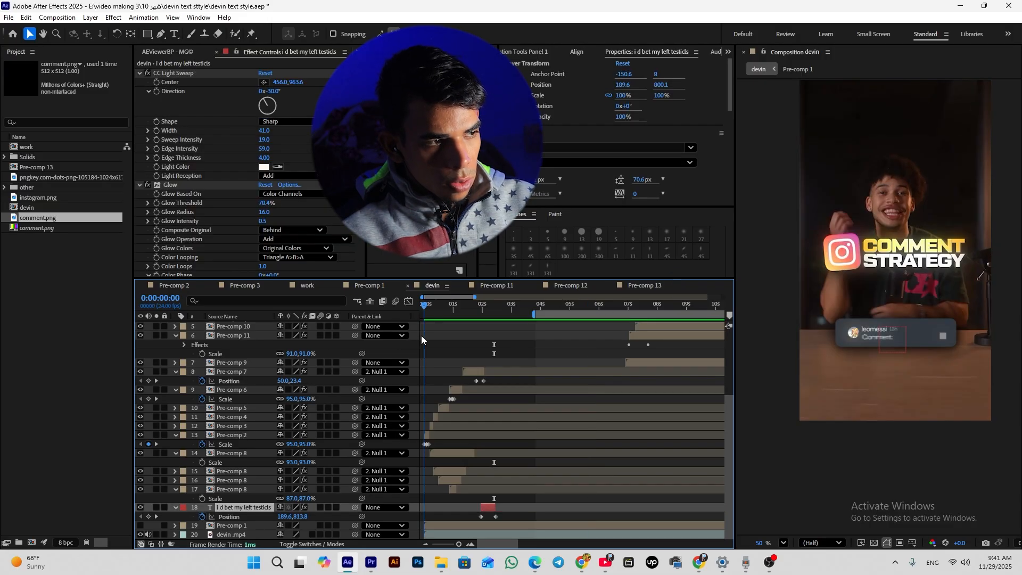
Step: Review the comment animation in the devin composition from its start through the Comments panel section
drag(423, 340, 436, 334)
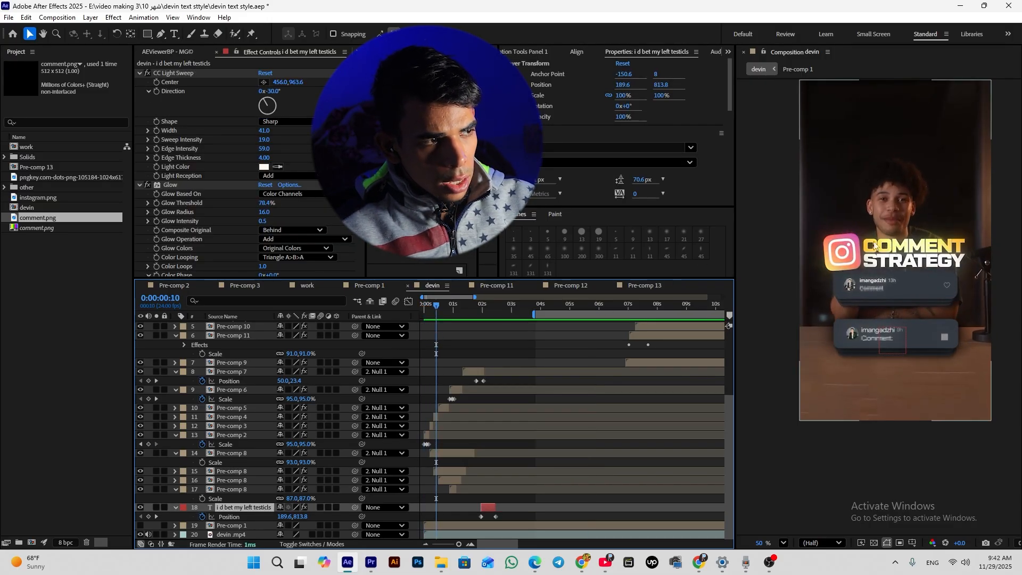
drag(434, 308, 687, 310)
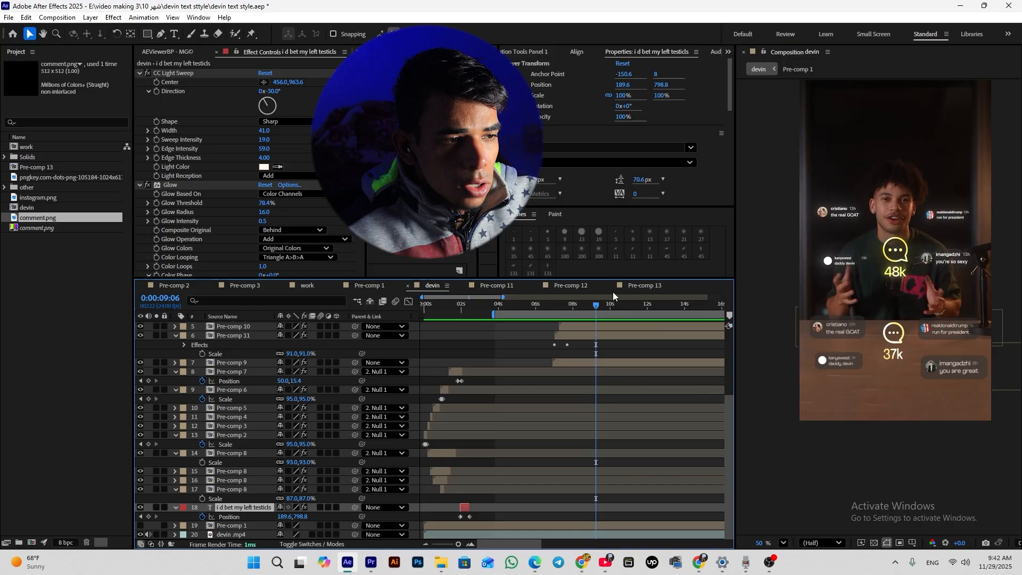
drag(597, 308, 639, 313)
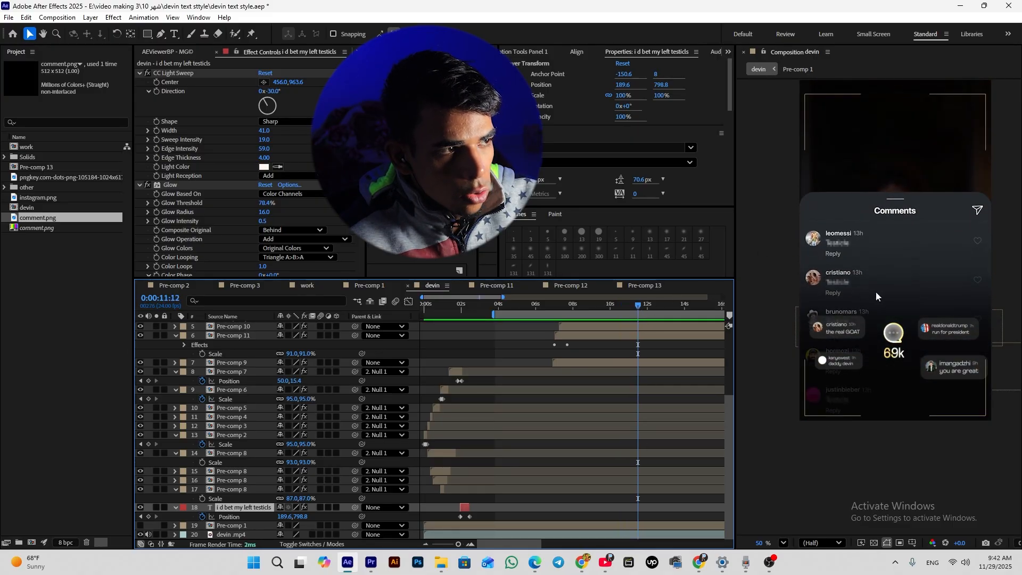
scroll(573, 382, up, 4)
drag(506, 542, 517, 544)
drag(572, 310, 562, 324)
click(564, 326)
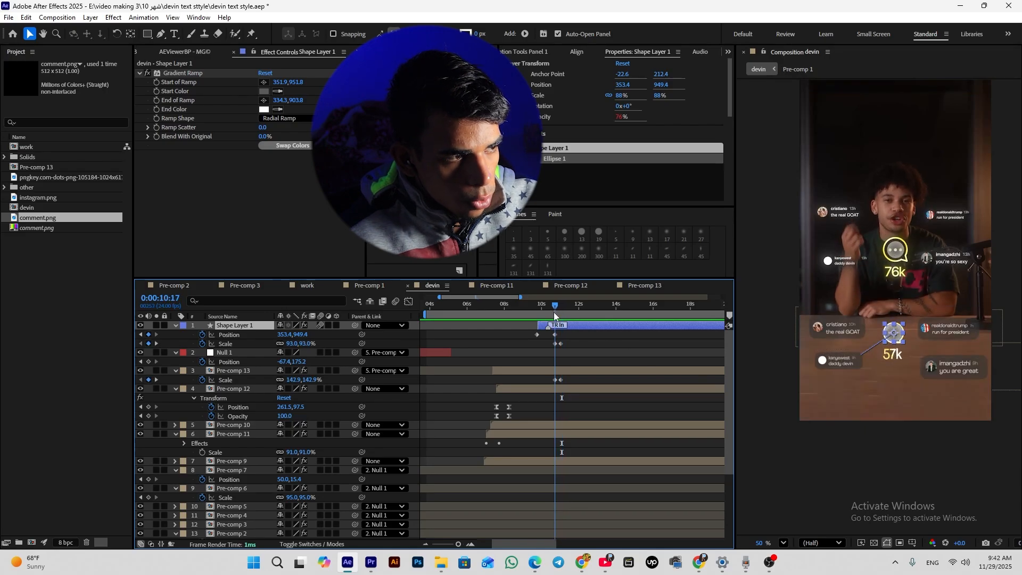
Step: At 0:00:10:20, draw a rectangle about 648 by 794 over the lower frame and set its roundness to 59
mouse_move(557, 310)
mouse_down()
mouse_move(577, 311)
mouse_move(557, 311)
mouse_up()
mouse_move(148, 35)
mouse_down()
mouse_move(182, 63)
mouse_move(190, 34)
mouse_up()
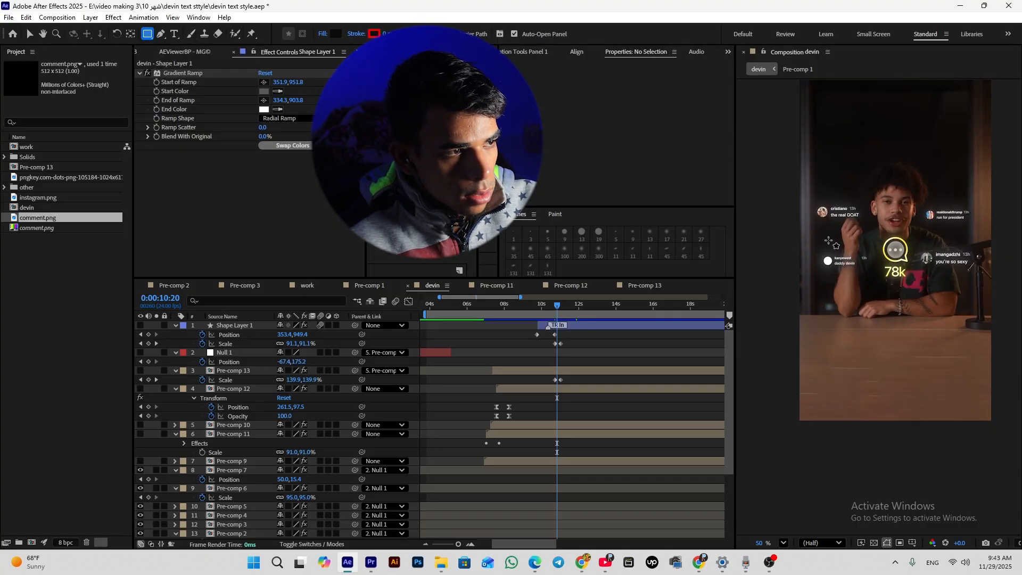
mouse_move(813, 261)
mouse_down()
mouse_move(952, 394)
mouse_move(949, 365)
mouse_move(981, 456)
mouse_up()
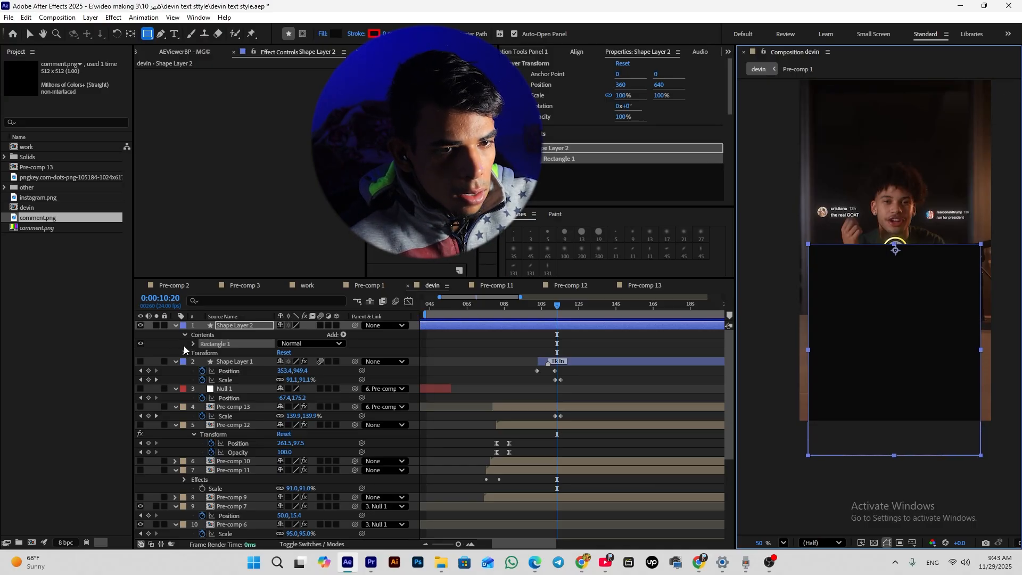
click(194, 344)
click(203, 353)
drag(281, 380, 298, 380)
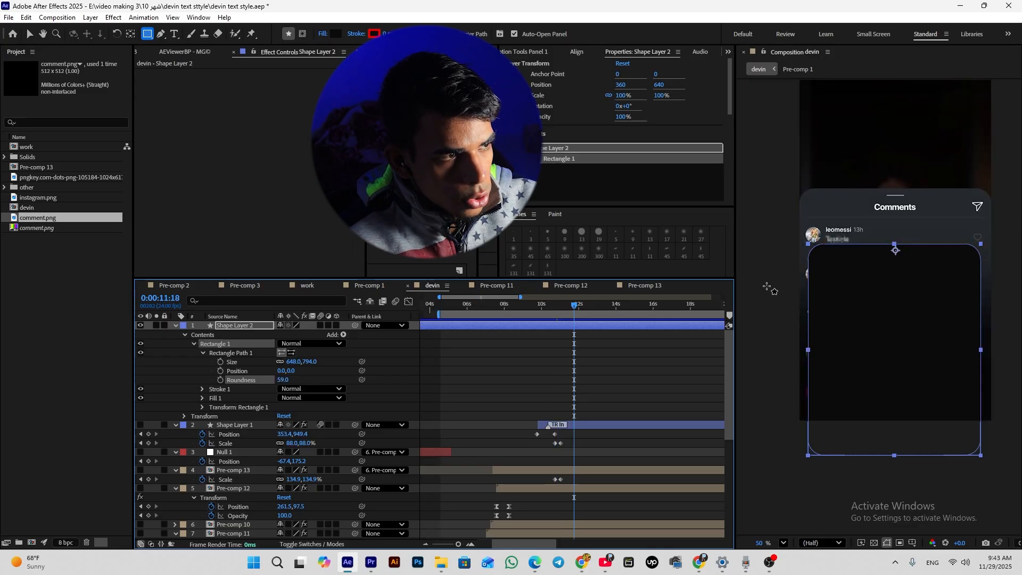
Step: Resize the rectangle to 716 by 966 with roundness 46 and position it over the existing Comments panel
key(v)
drag(891, 315, 883, 260)
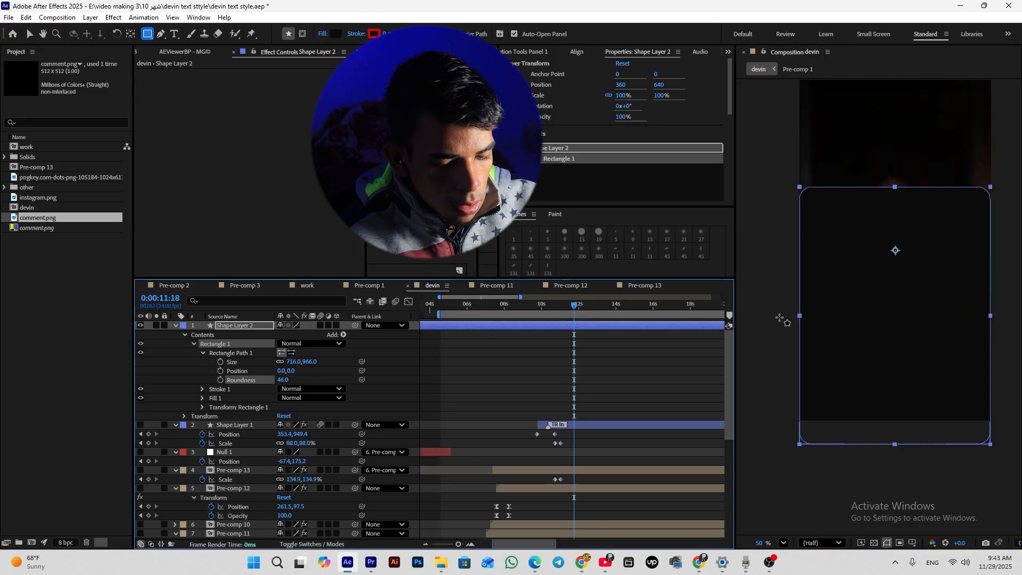
key(v)
drag(918, 260, 917, 266)
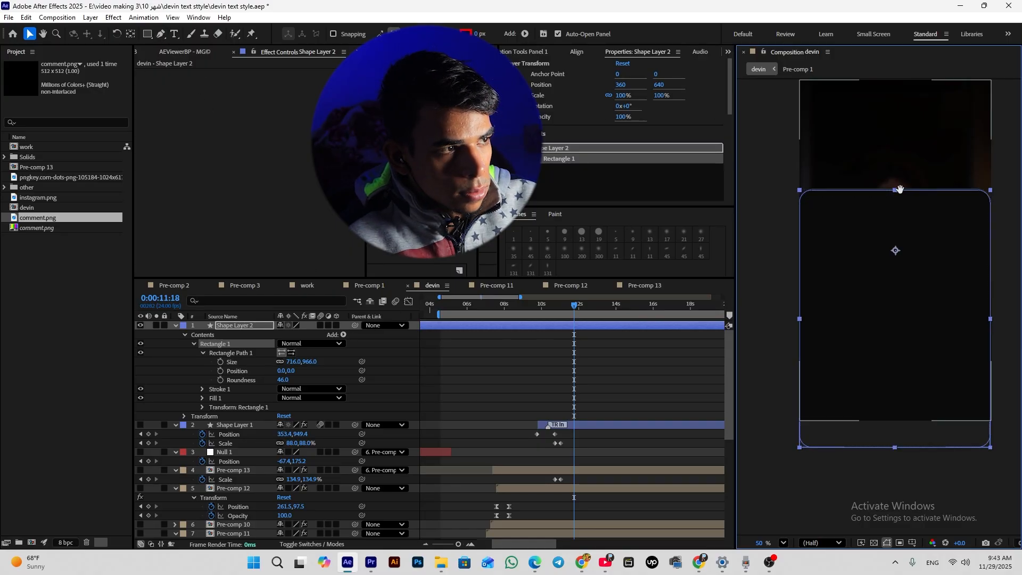
Step: Fill the rounded rectangle with the dark color sampled from the existing Comments panel
drag(894, 249, 843, 263)
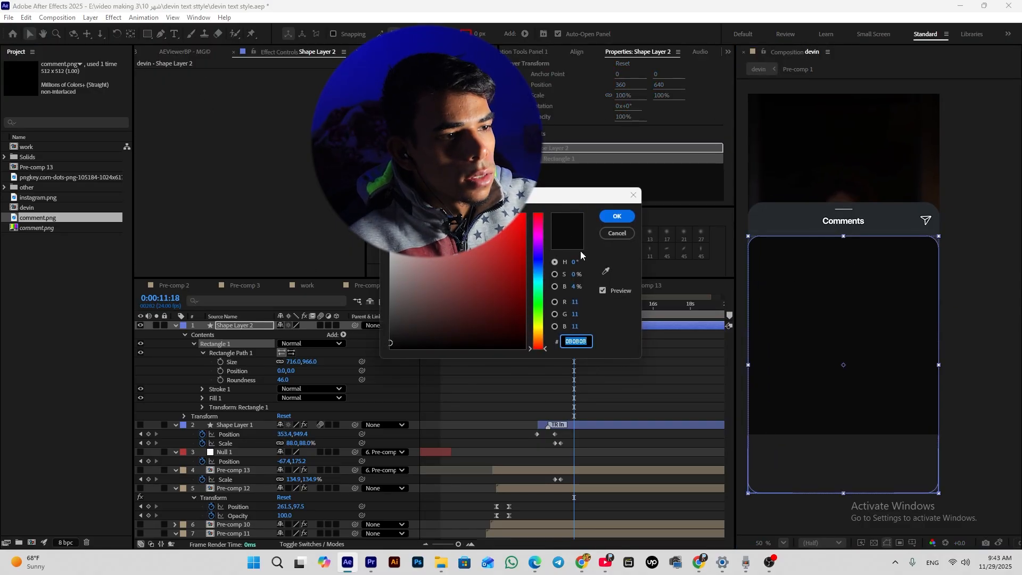
click(607, 272)
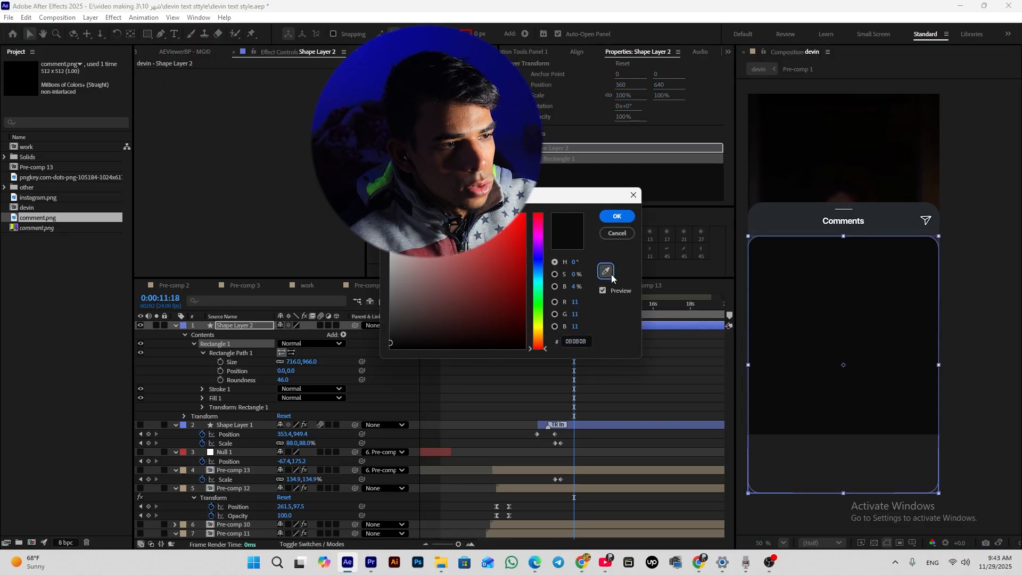
click(773, 225)
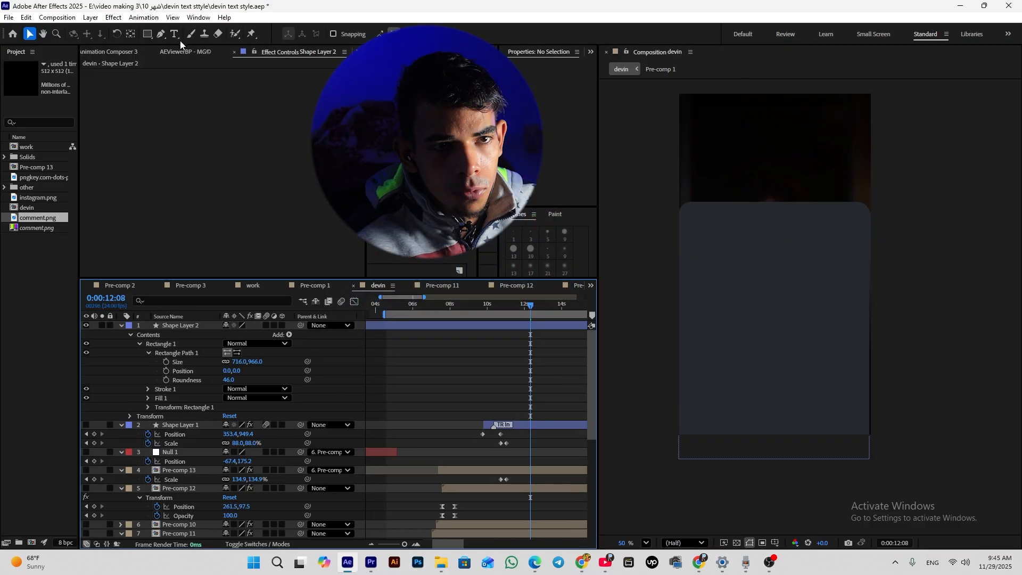
Step: Add a text layer reading "comments" near the upper part of the new panel
click(174, 33)
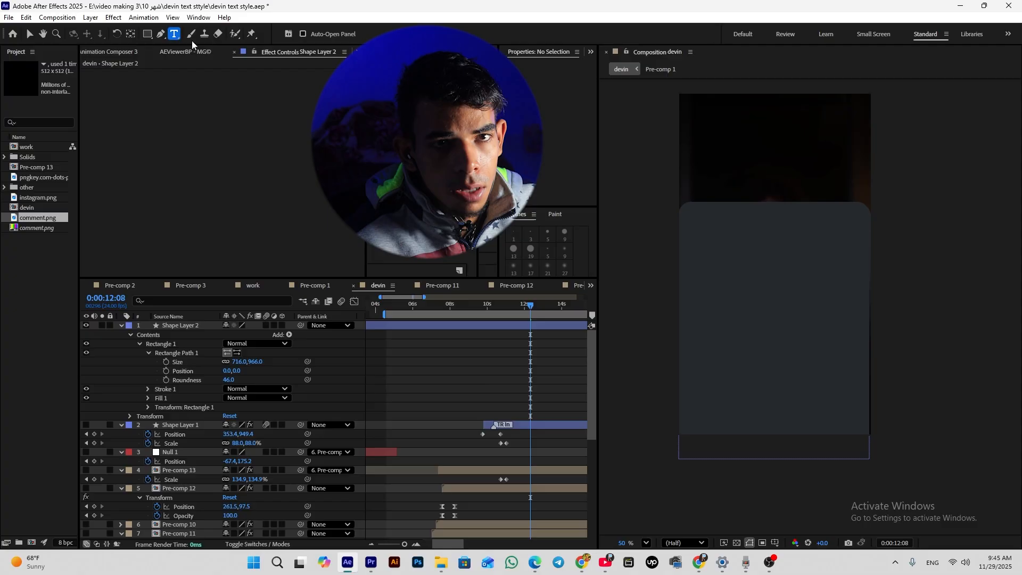
click(760, 236)
text(comments)
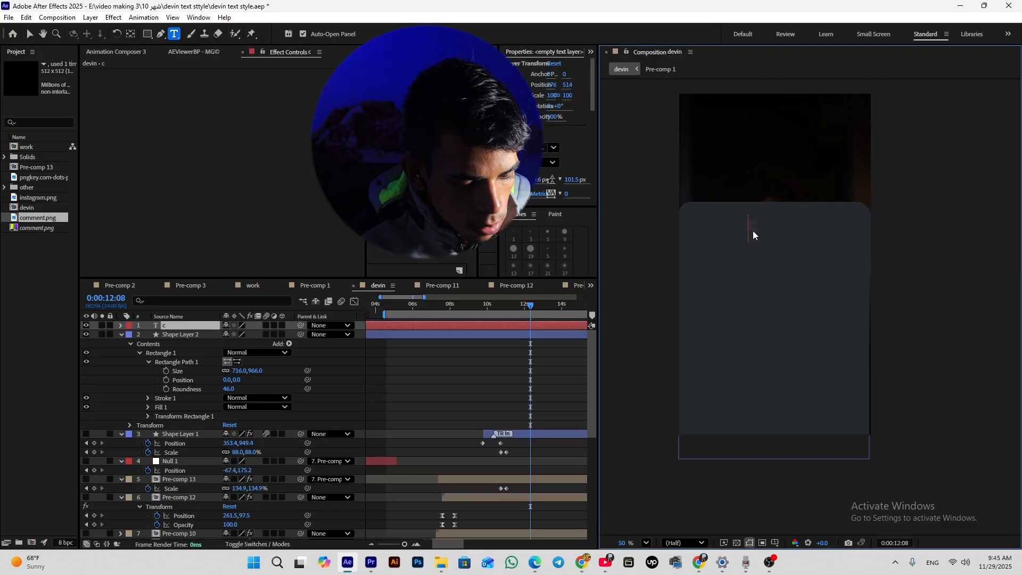
key(Escape)
key(v)
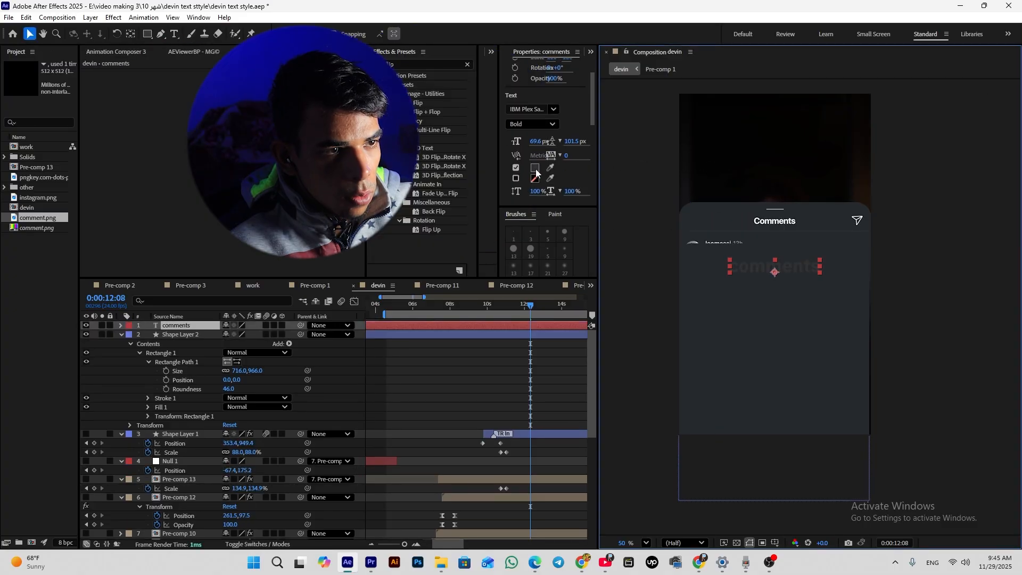
Step: Make the comments text white at 42.6 px and center it horizontally in the composition
click(591, 52)
click(607, 104)
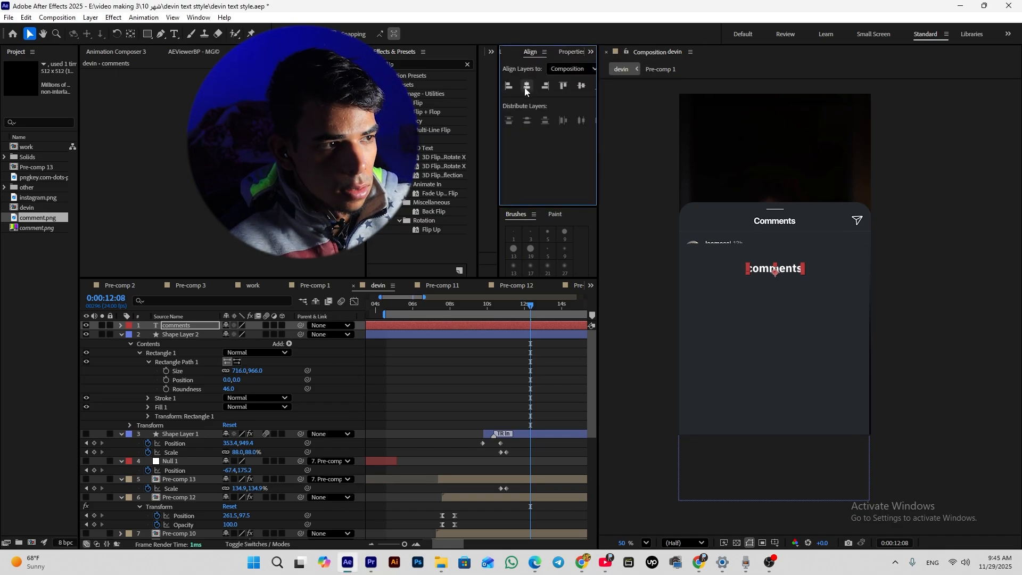
click(493, 389)
Step: Draw a short horizontal handle line with a 3 px white stroke above the comments text using the Pen tool
click(161, 33)
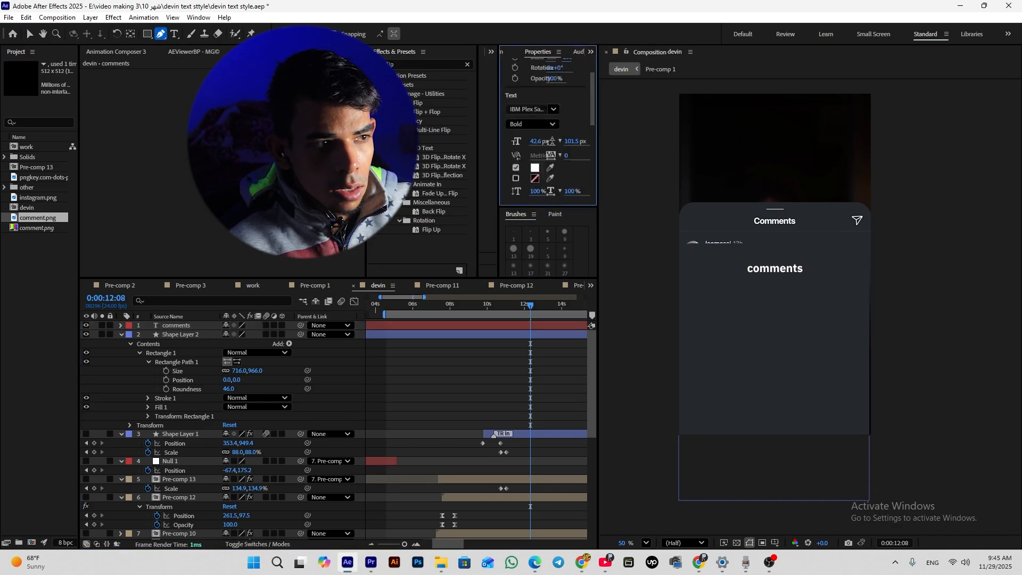
scroll(830, 273, up, 2)
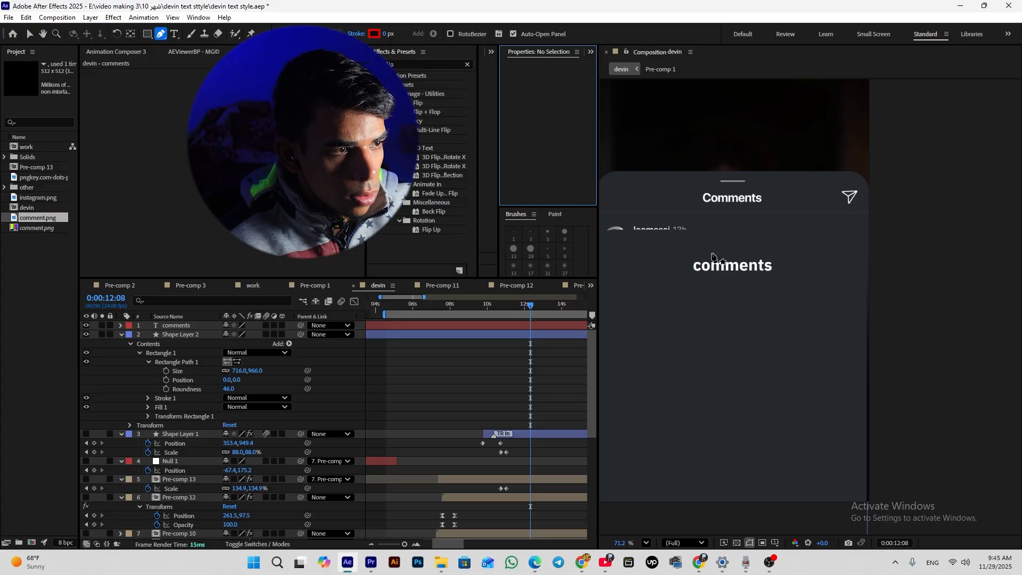
click(712, 253)
click(754, 254)
scroll(756, 257, up, 2)
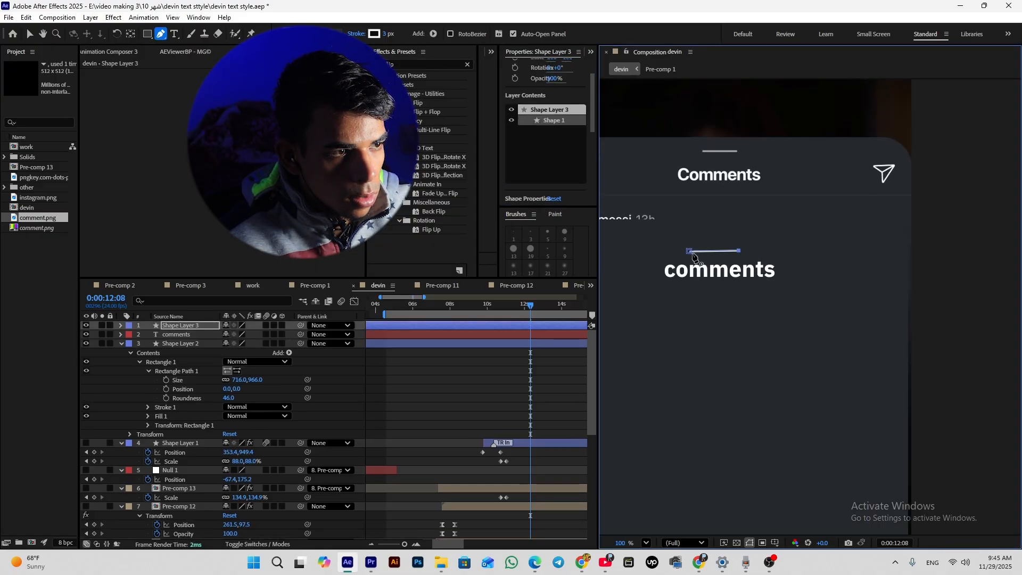
drag(691, 256, 698, 254)
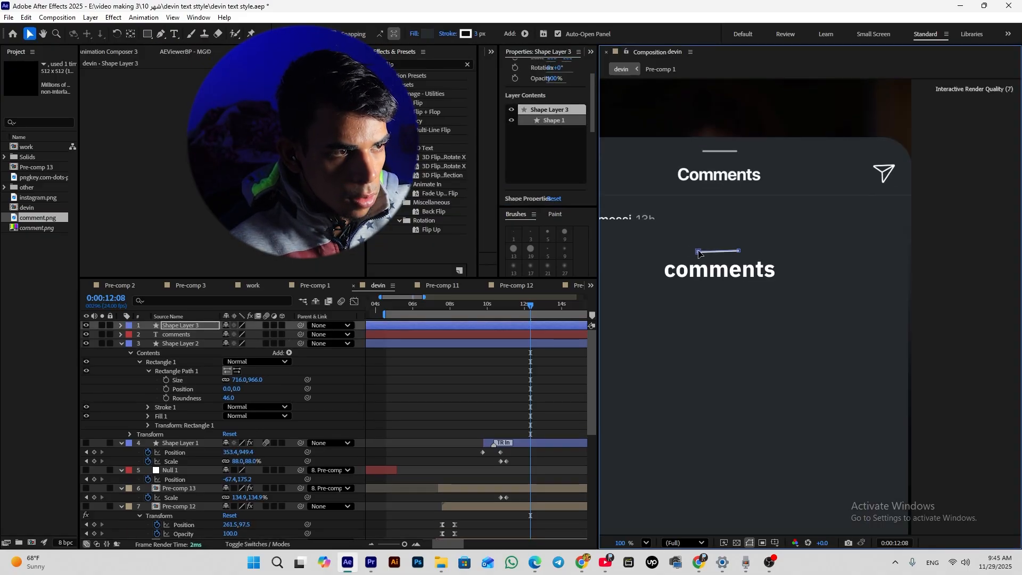
click(503, 376)
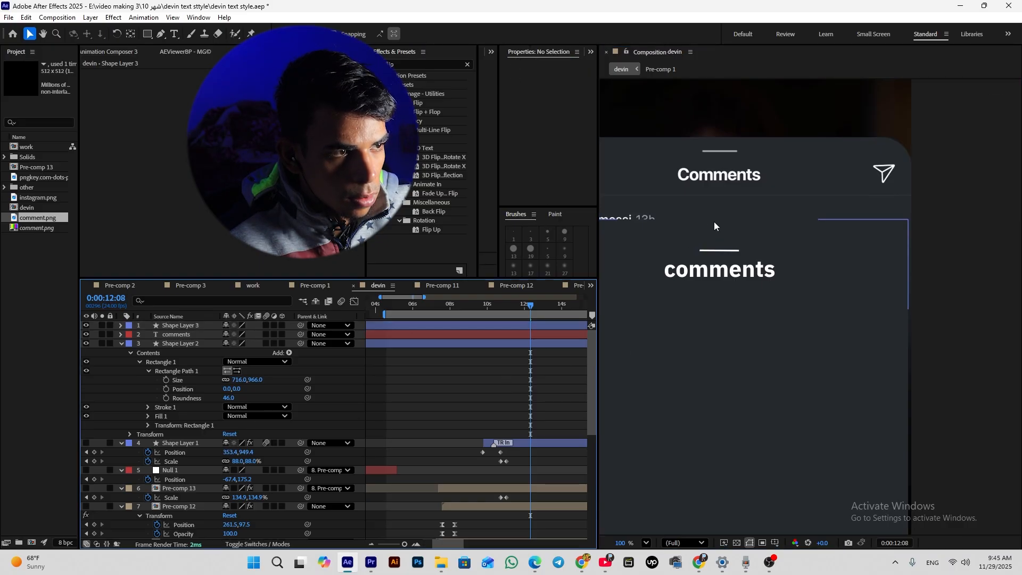
Step: Set the handle line's stroke to 2 px with the light gray color E6E6E6
click(466, 35)
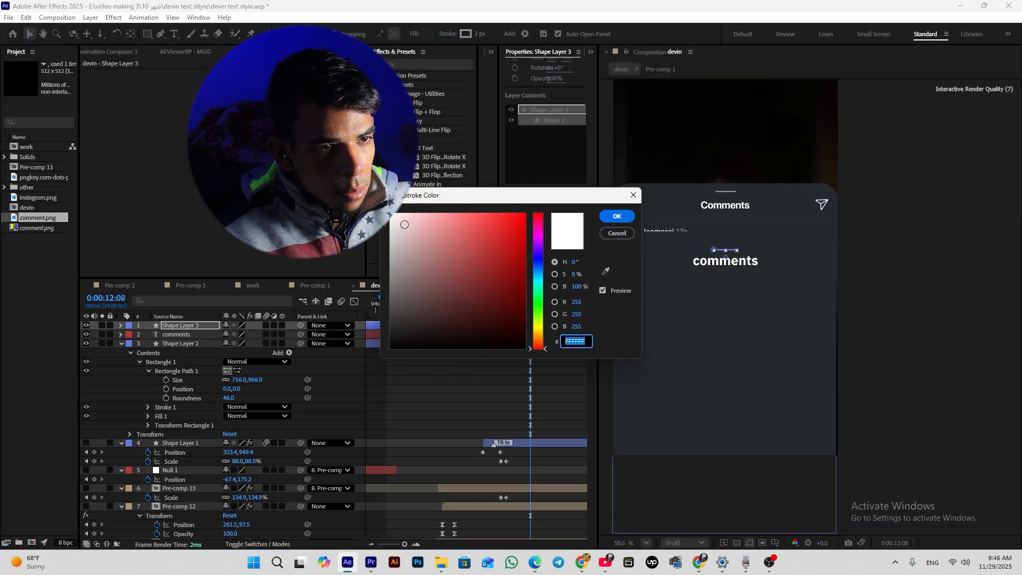
click(392, 223)
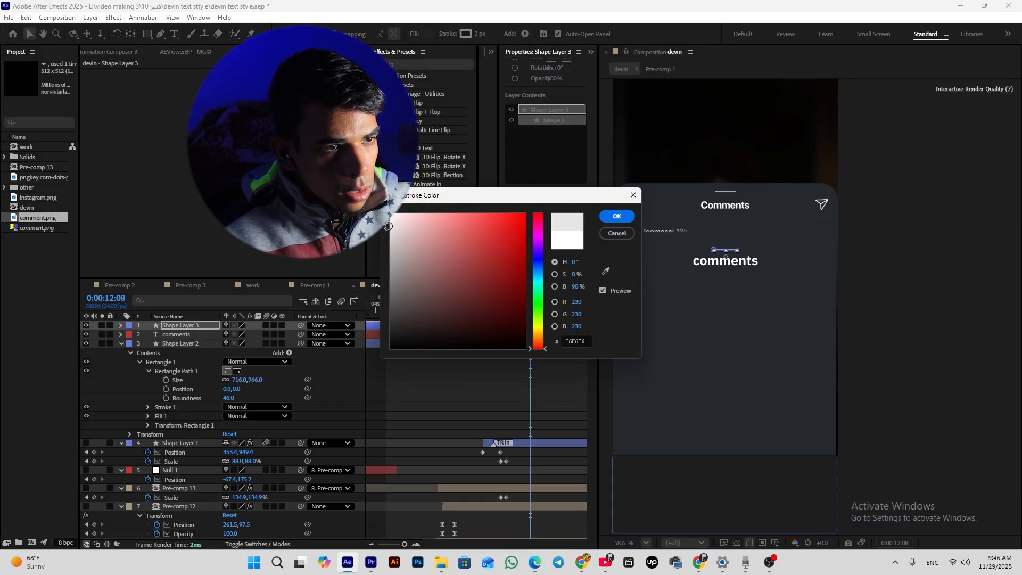
click(617, 216)
click(464, 385)
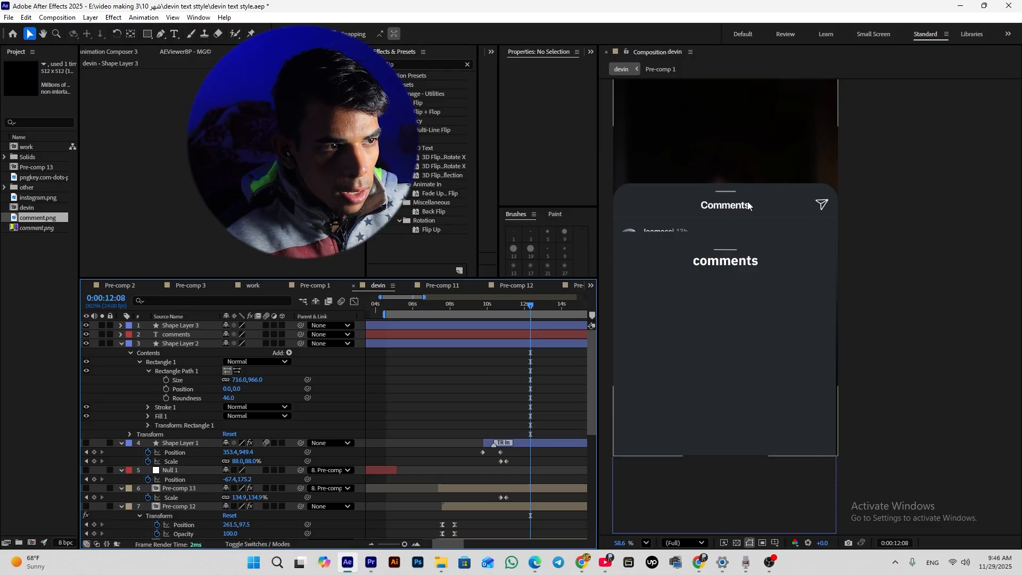
Step: Draw a divider line across the panel's full width below the comments text with a 1 px stroke
click(161, 35)
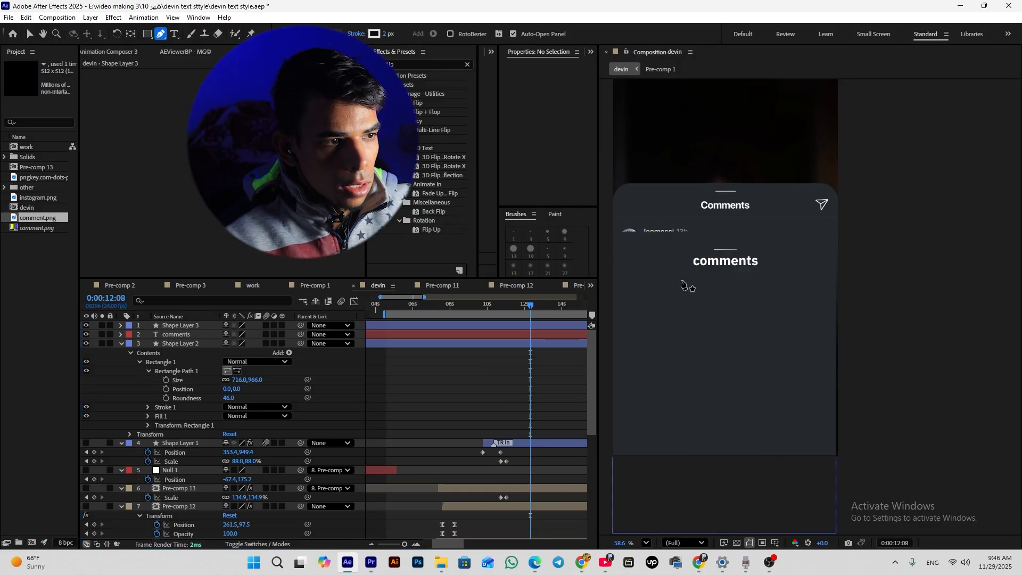
click(612, 277)
click(839, 275)
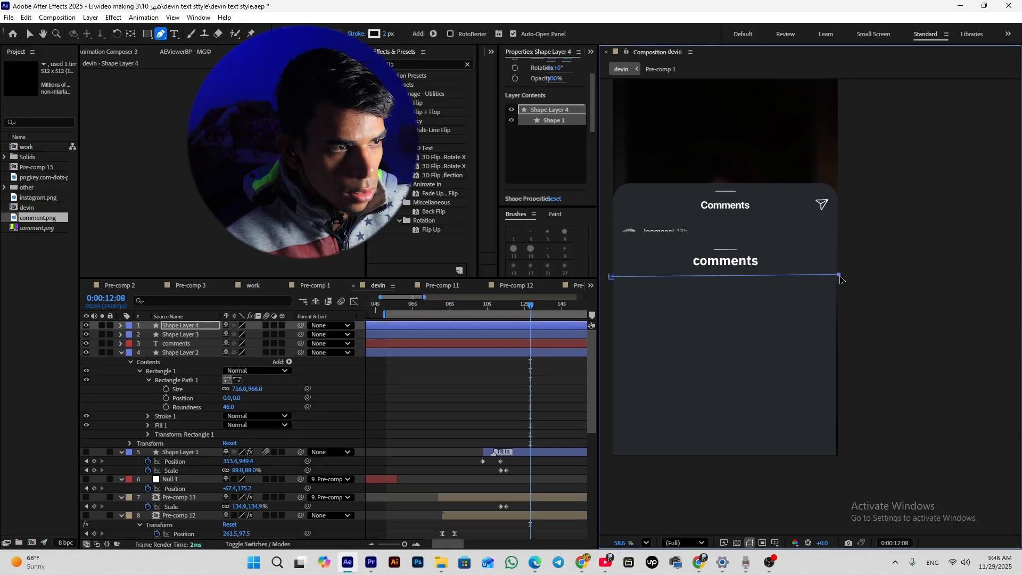
drag(839, 276, 841, 277)
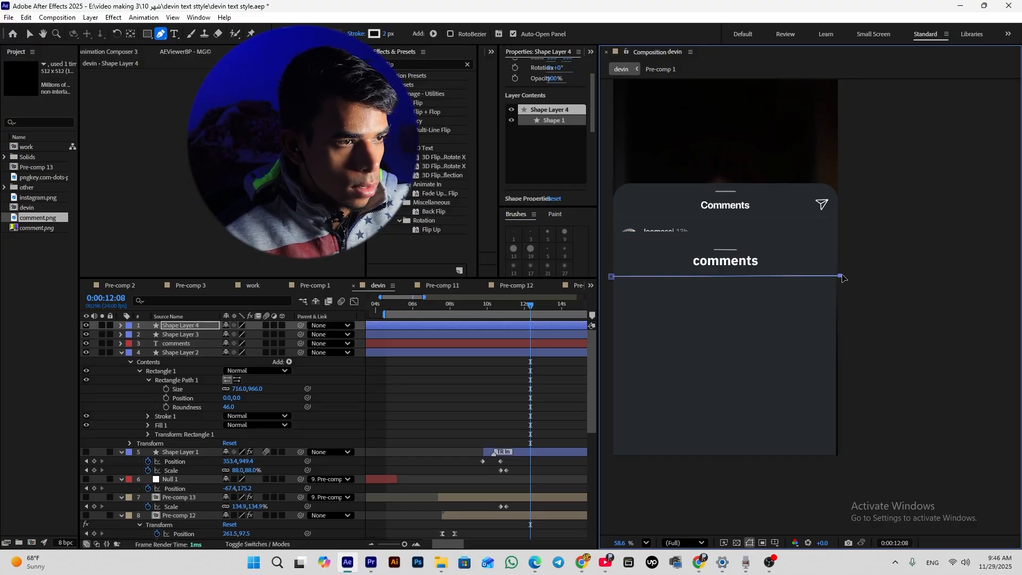
click(388, 33)
text(1)
click(453, 407)
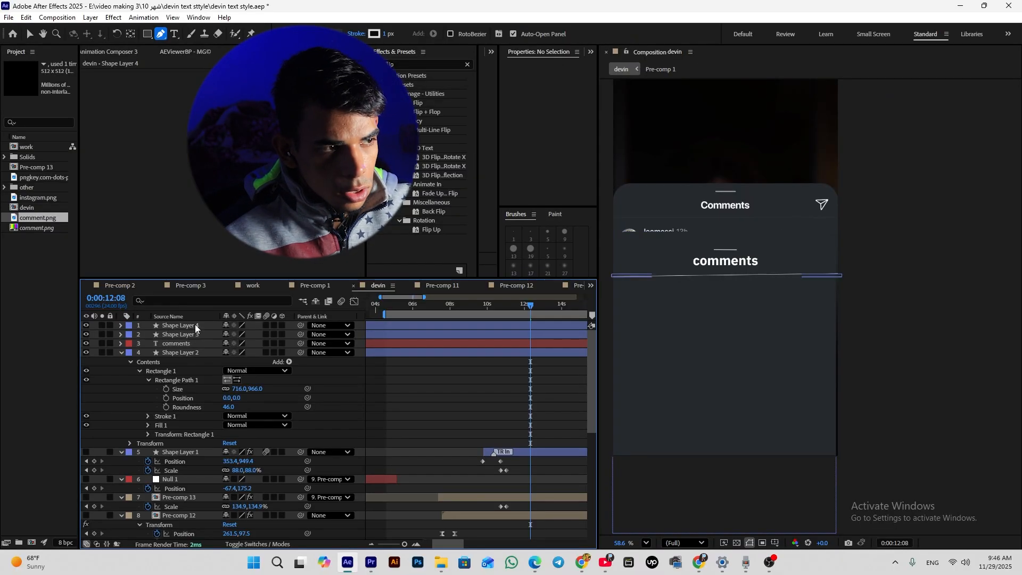
Step: Center the divider line layer's anchor point on the line
click(195, 327)
scroll(813, 264, up, 1)
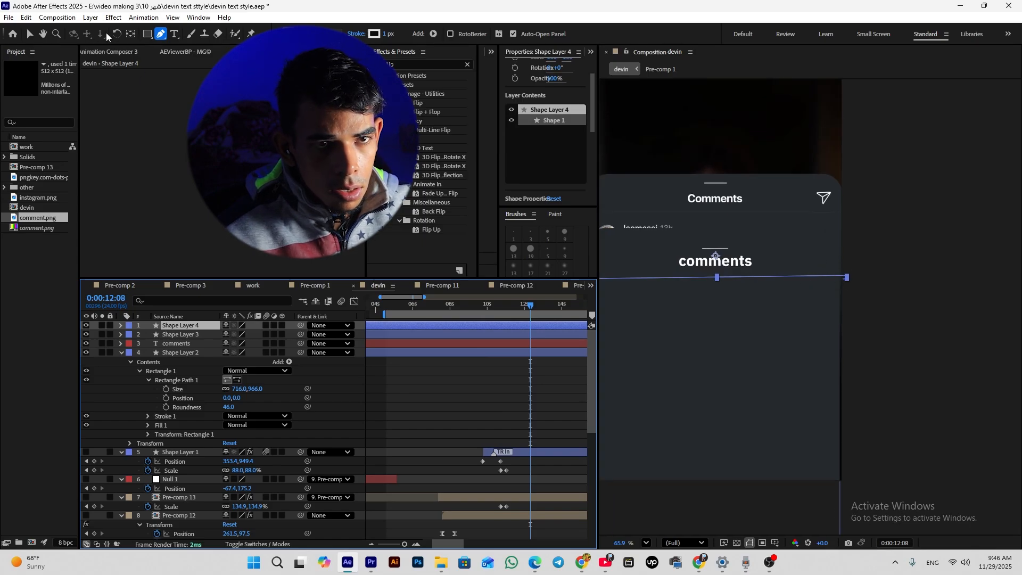
click(131, 34)
click(846, 278)
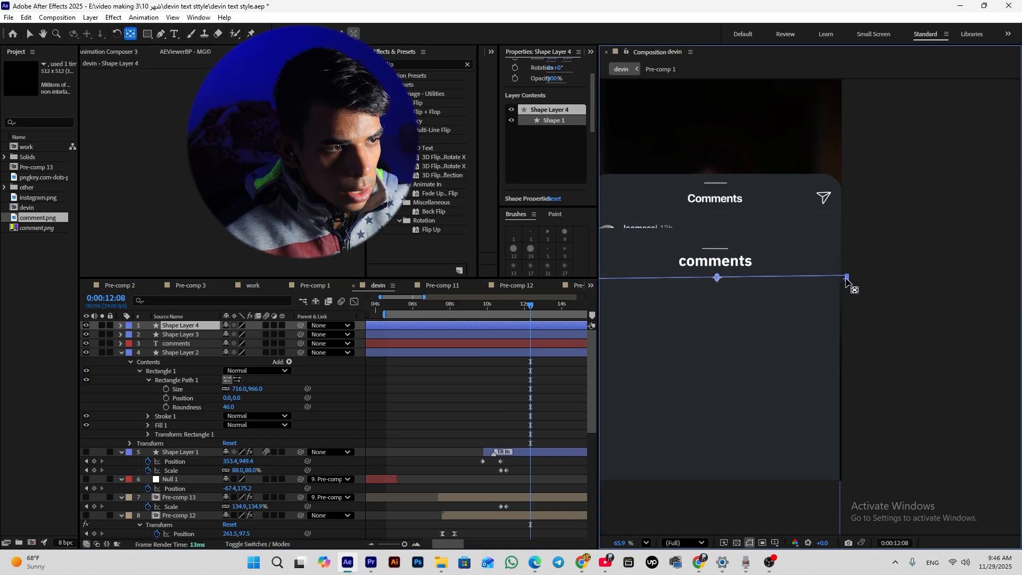
key(v)
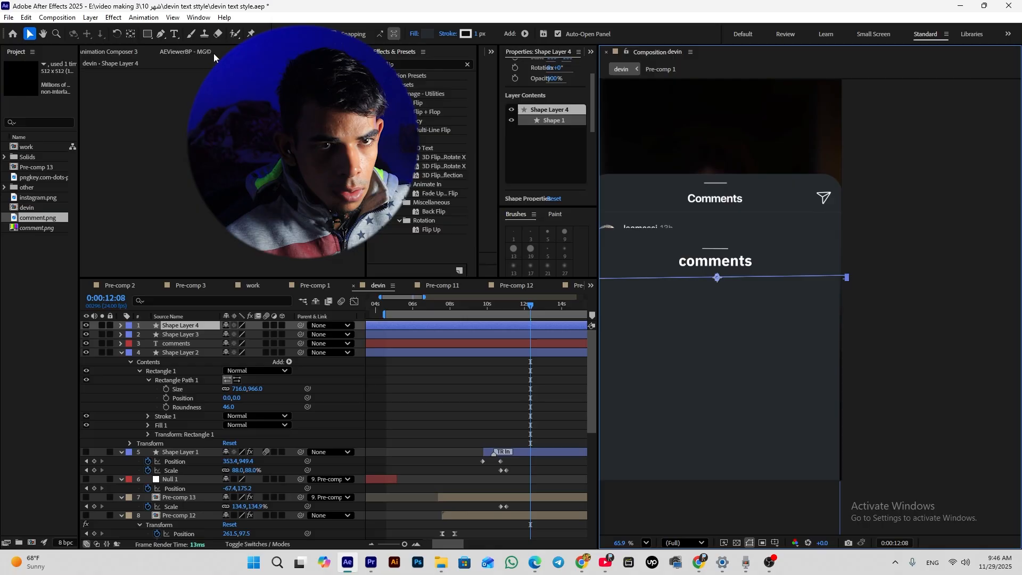
Step: Lower the divider line layer's opacity to 14%
click(161, 34)
click(848, 278)
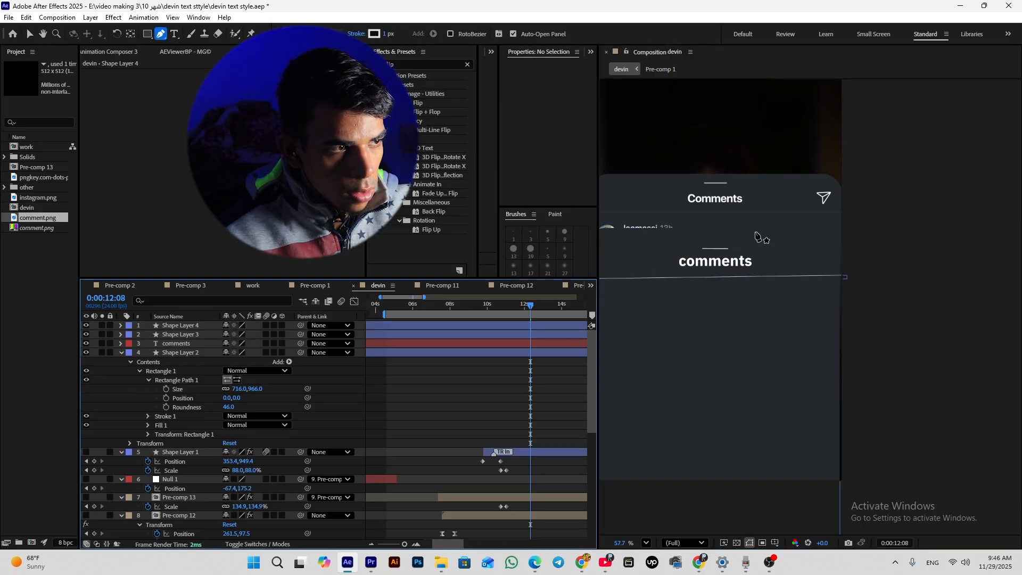
scroll(760, 235, down, 1)
key(t)
drag(222, 337, 181, 336)
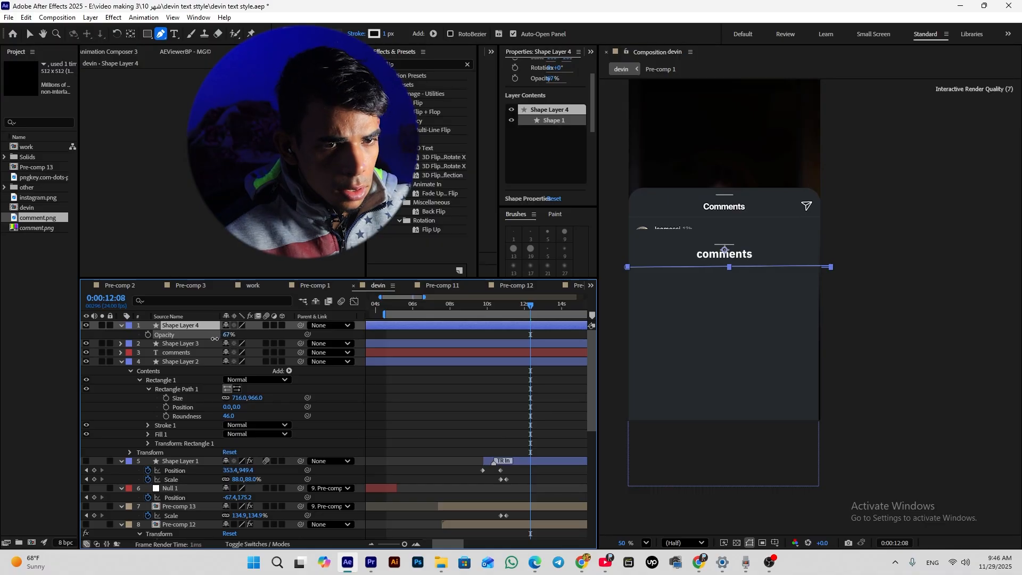
click(506, 353)
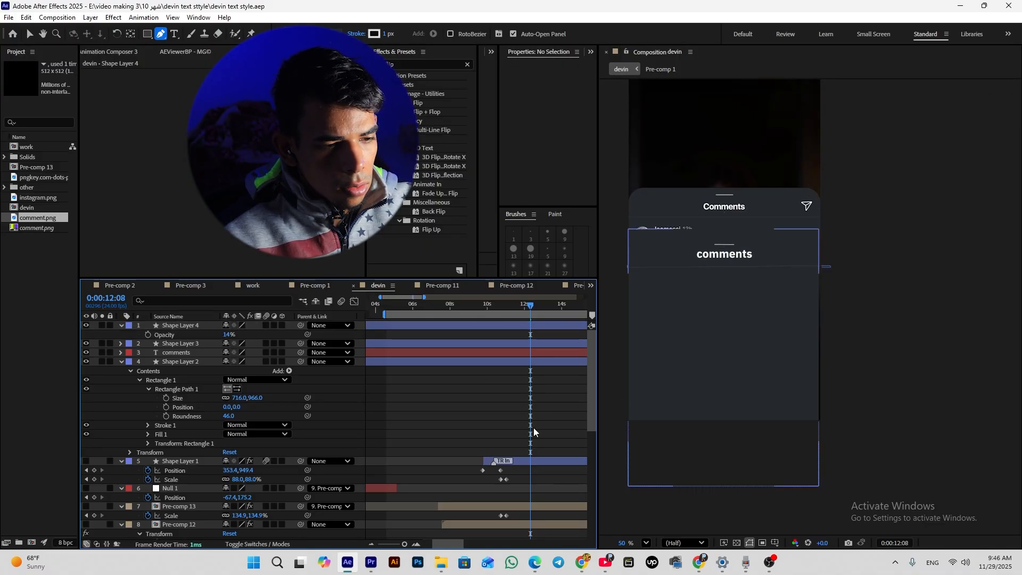
Step: Switch to the Flaticon send search results in Chrome and download the outlined paper-plane icon that matches the reference
click(581, 563)
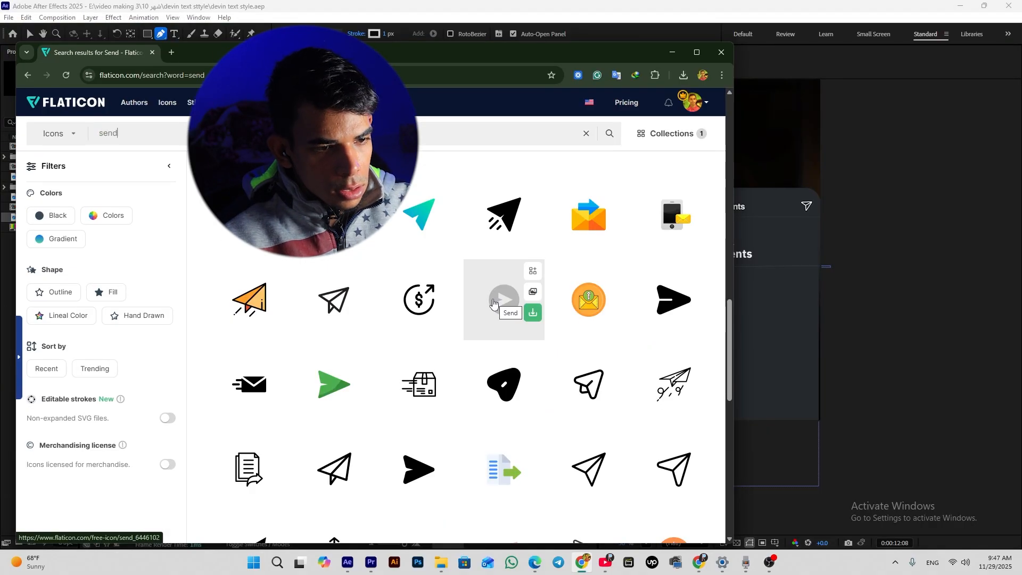
scroll(495, 311, down, 2)
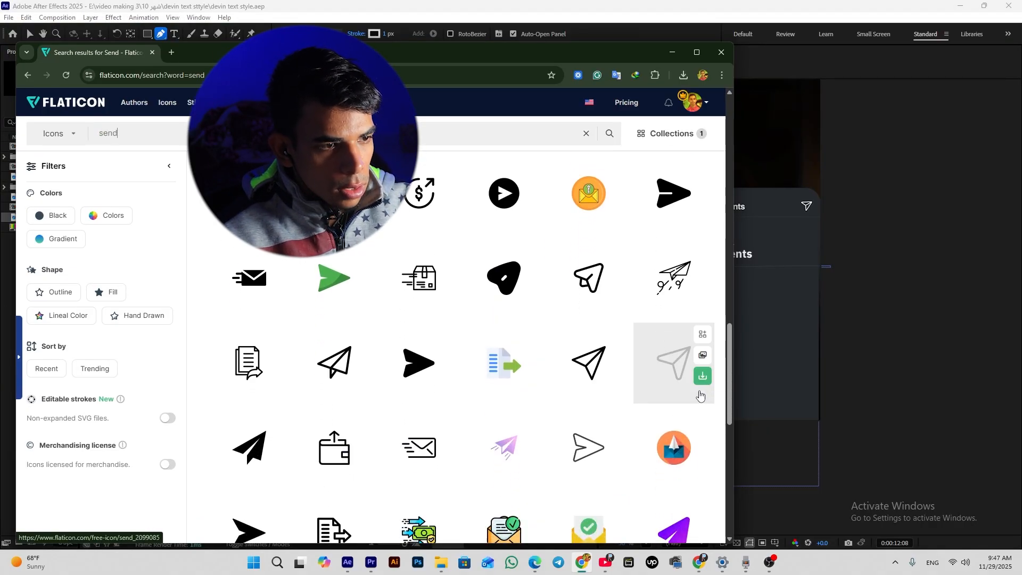
click(704, 377)
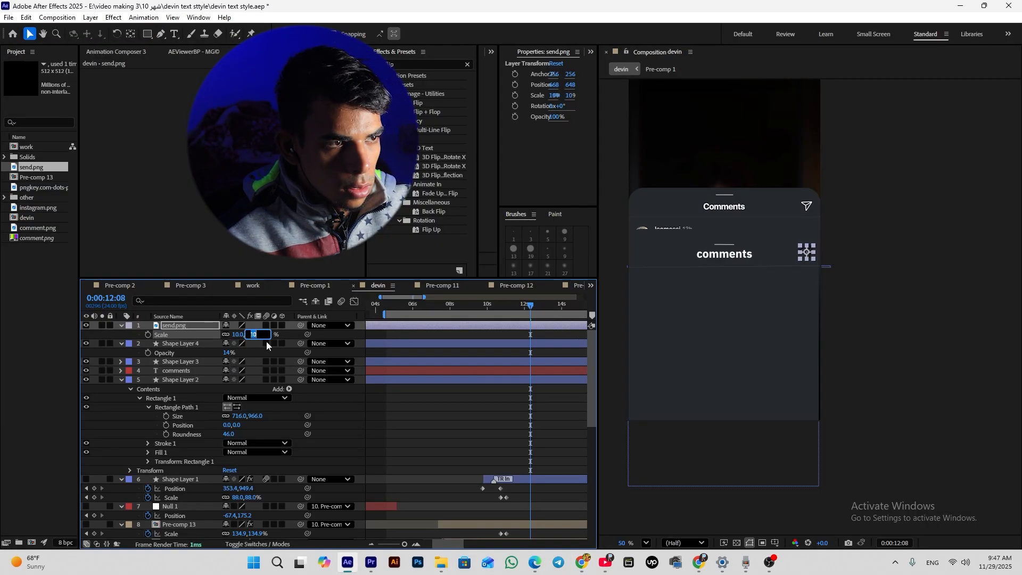
Step: Apply the Fill effect to the send.png layer and set its color to white, FFFFFF
text(fil)
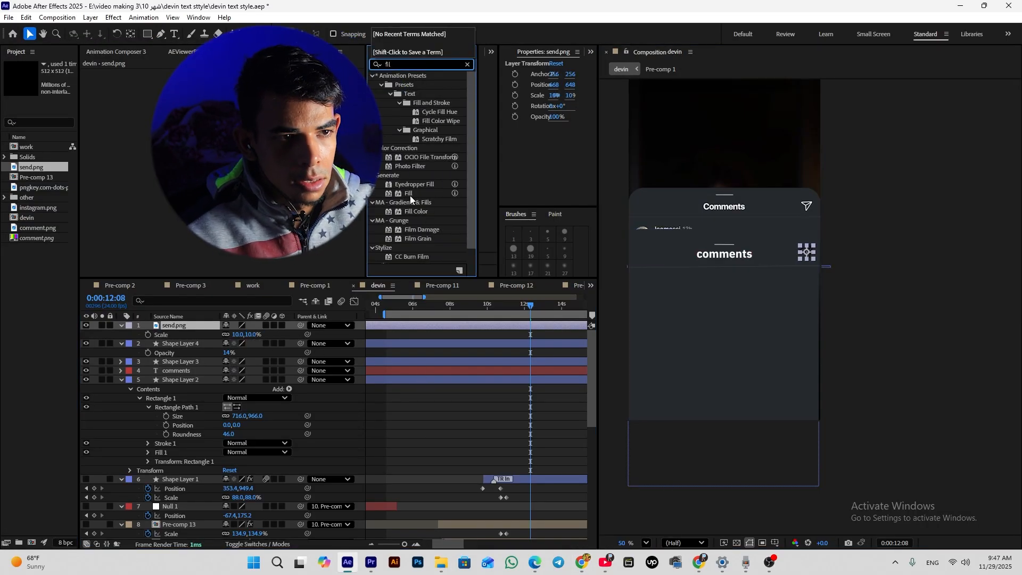
double_click(410, 195)
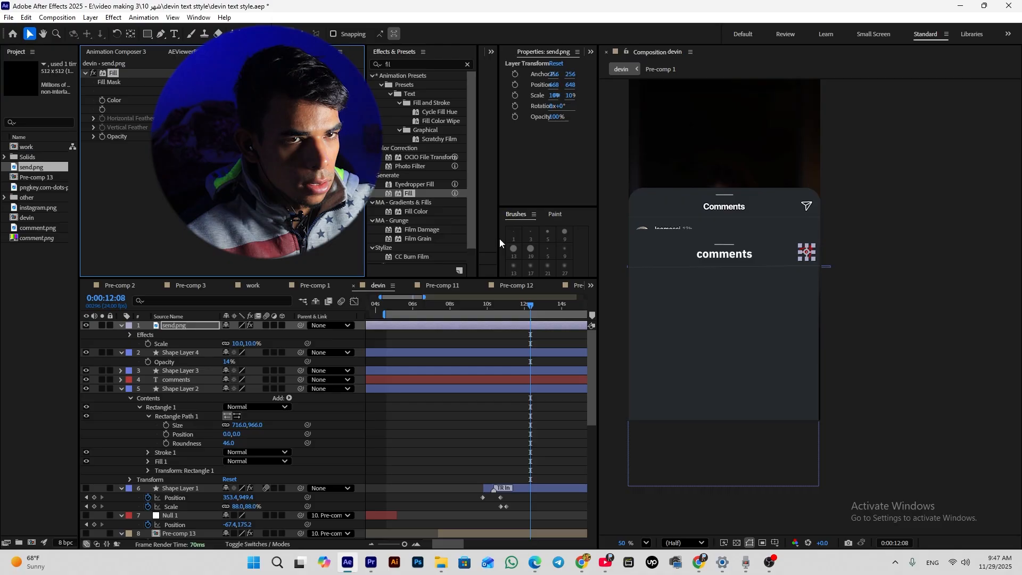
click(204, 100)
text(FFFFFF)
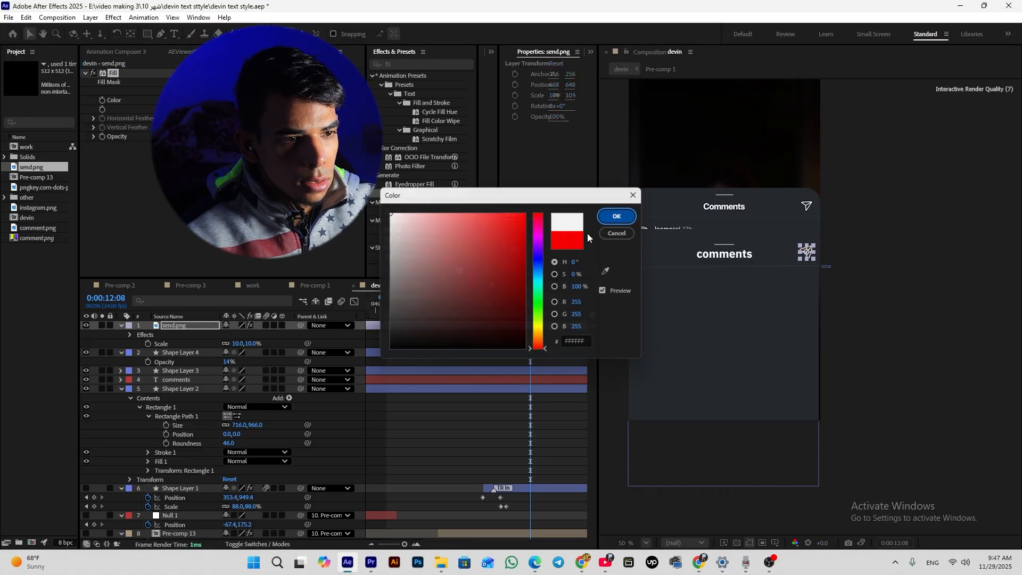
click(617, 216)
Step: Rotate the send icon to match the reference icon's tilt and set its scale to 8%
click(812, 254)
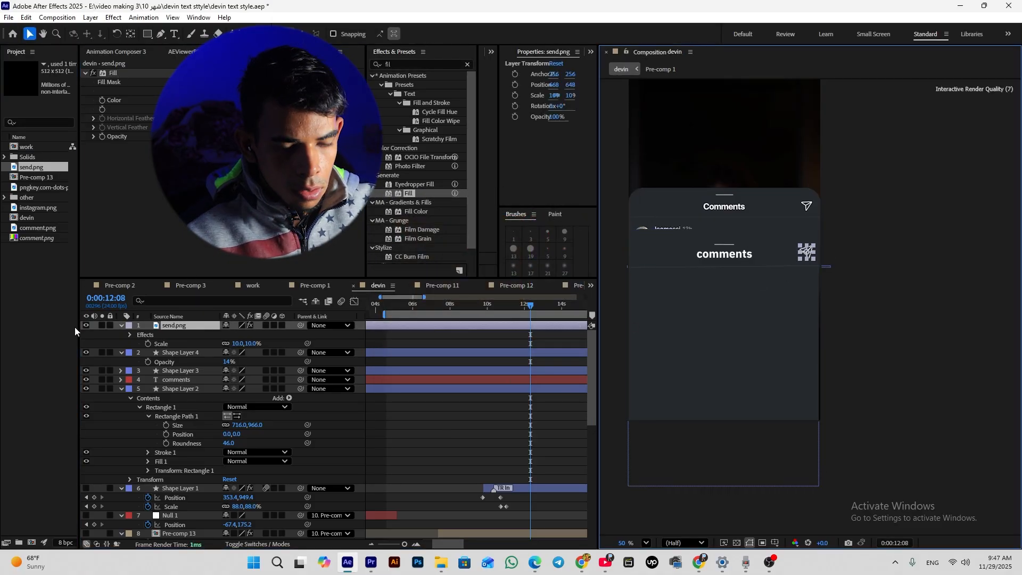
key(r)
drag(237, 335, 244, 336)
key(s)
click(249, 335)
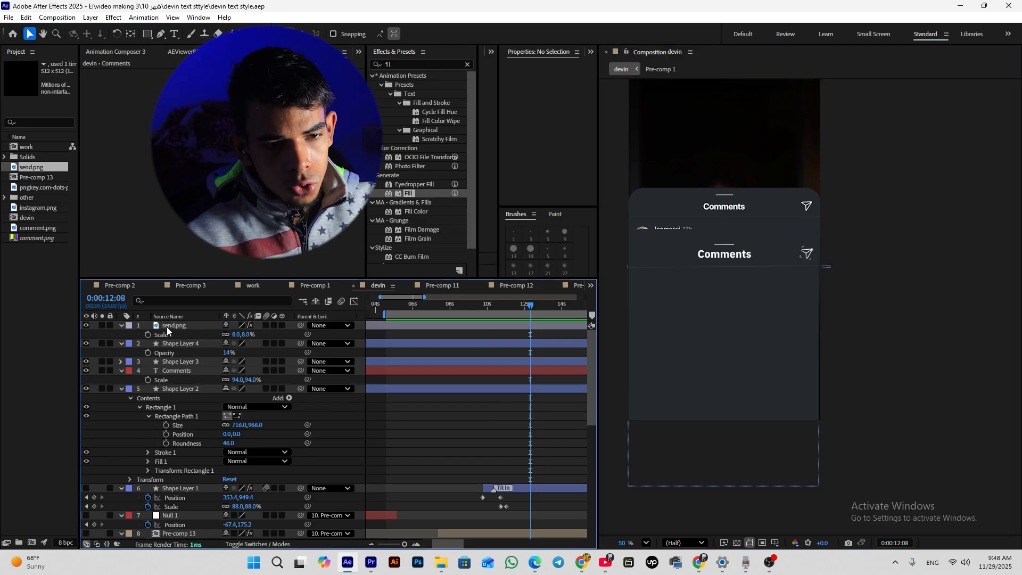
Step: Parent the send icon, divider, handle, Comments text and panel background layers to a new null with Motion Tools
click(167, 326)
shift+click(188, 391)
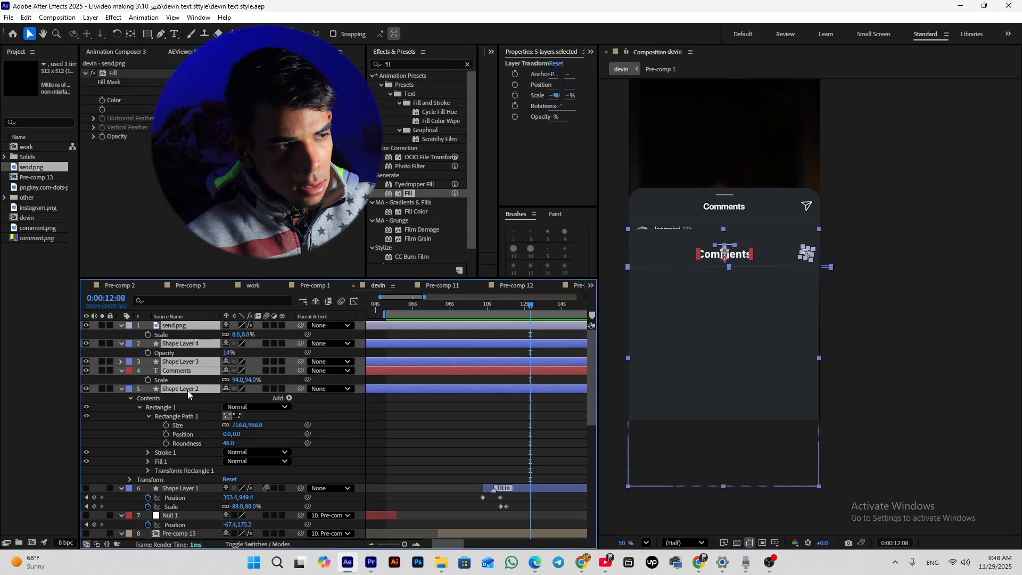
click(591, 52)
click(612, 92)
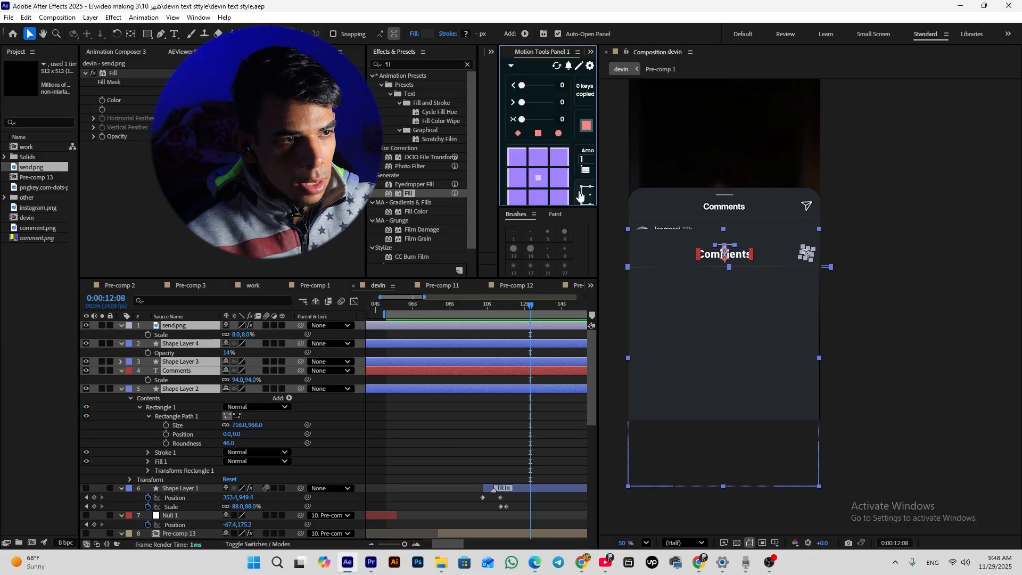
click(590, 195)
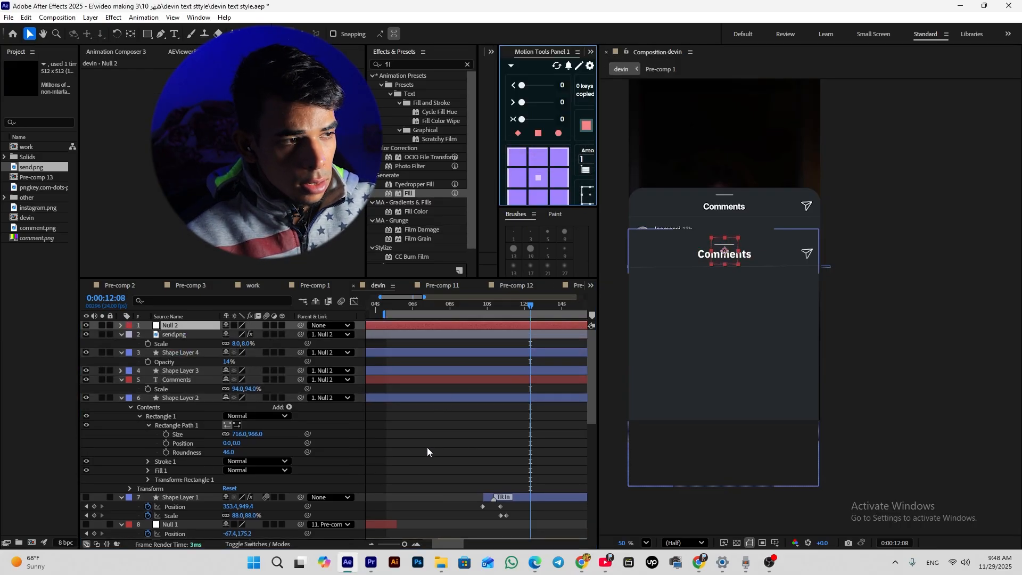
Step: Reveal the source composition of the leomessi comment layer, Pre-comp 2, in the project
scroll(427, 447, down, 8)
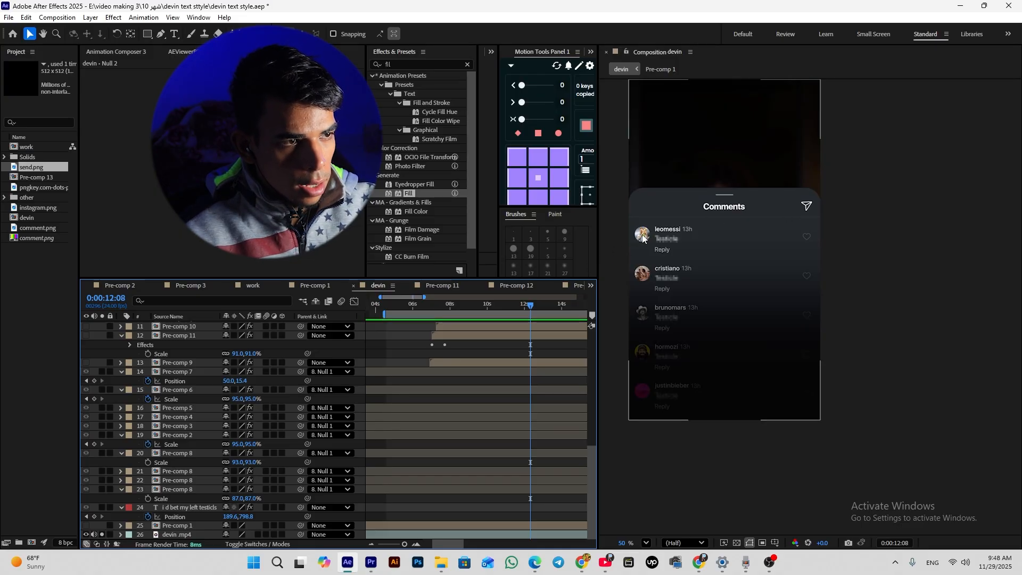
scroll(643, 238, up, 1)
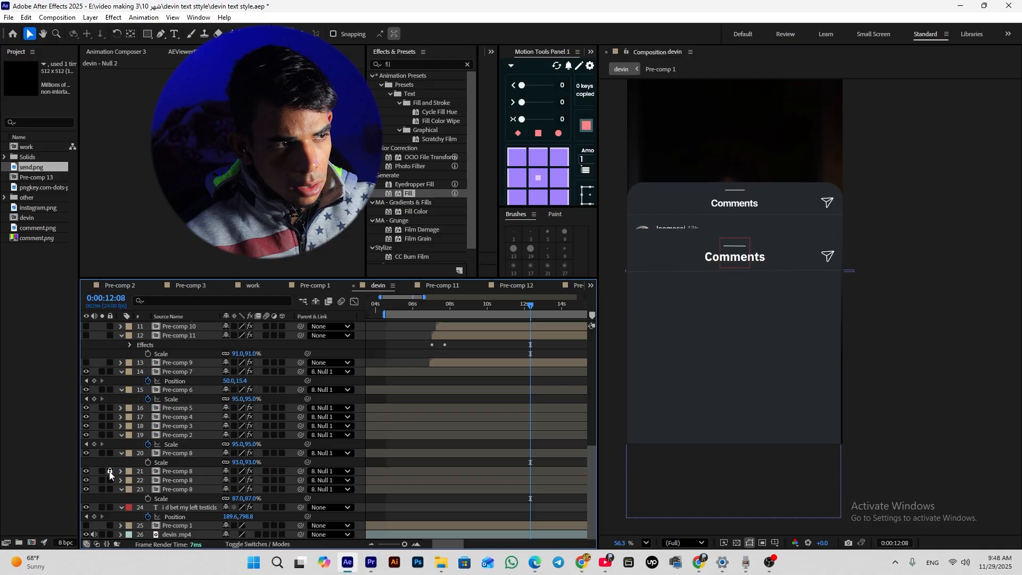
right_click(379, 436)
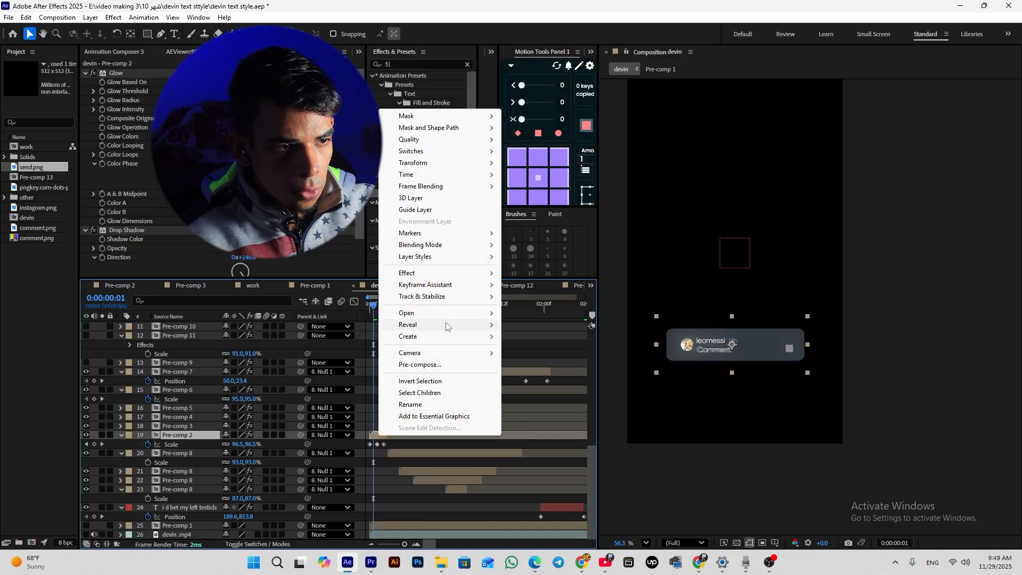
mouse_move(447, 326)
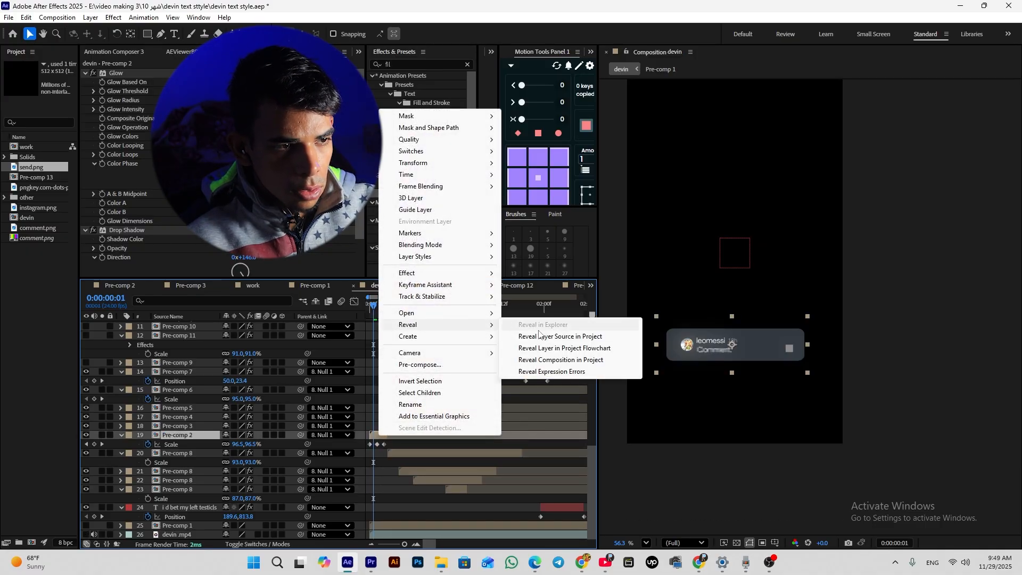
click(538, 326)
scroll(492, 377, down, 5)
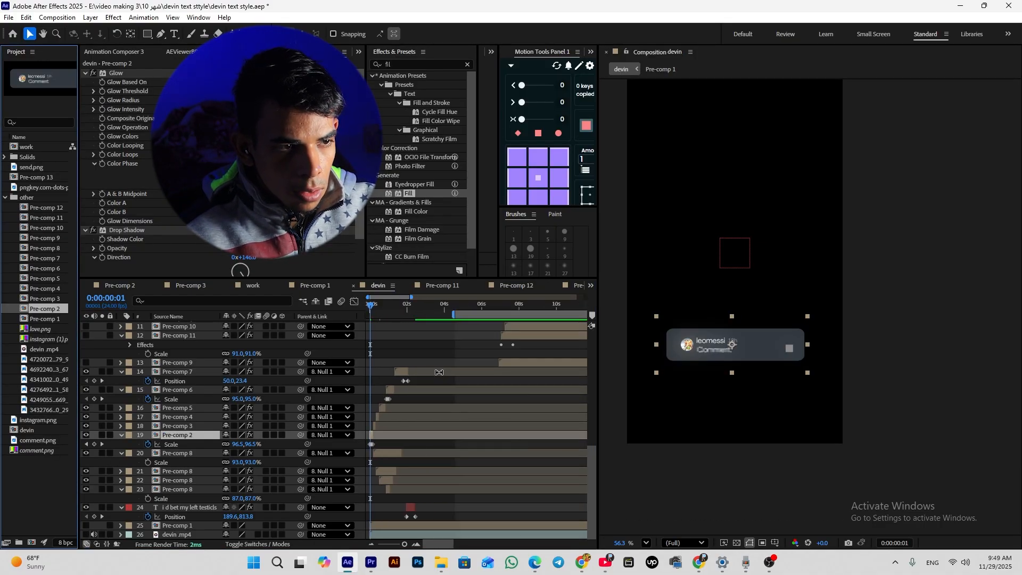
Step: Show the new comments panel's hidden layers and move the current time to 0:00:10:02
scroll(394, 386, up, 10)
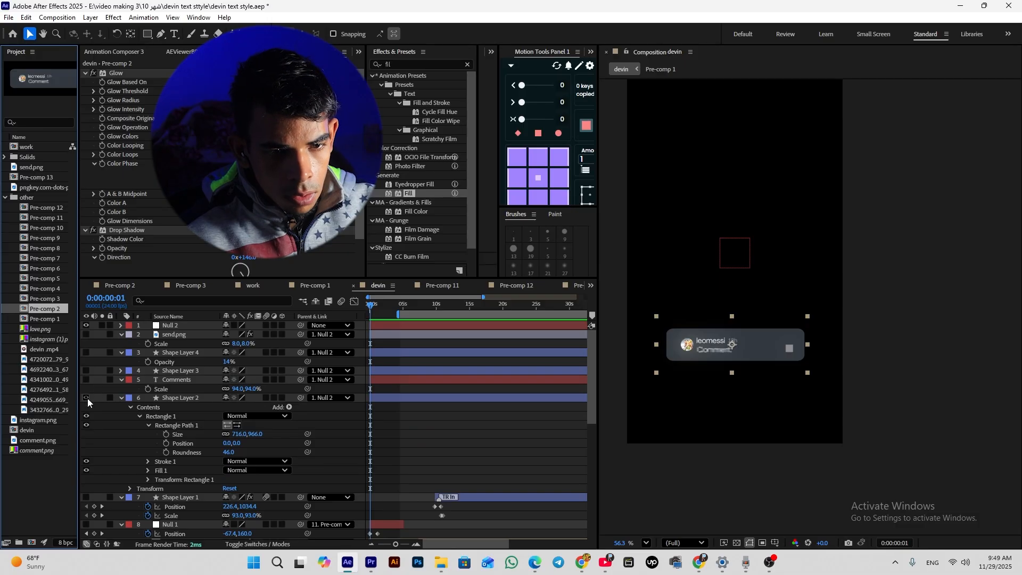
click(86, 398)
click(420, 306)
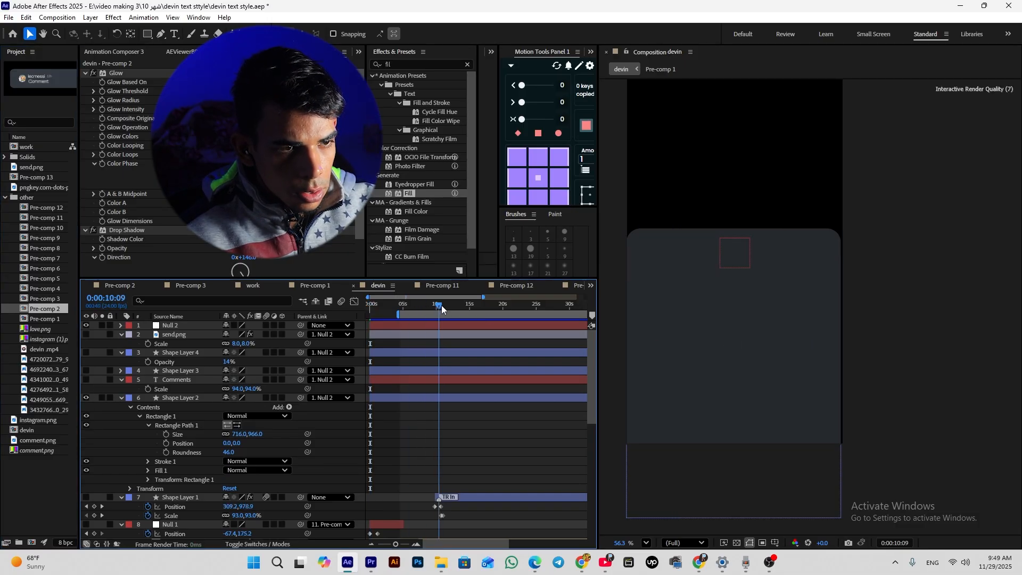
drag(442, 306, 436, 309)
Step: Duplicate the messi 1 composition and add the copy to the devin timeline, placed beneath the panel's divider line
click(23, 319)
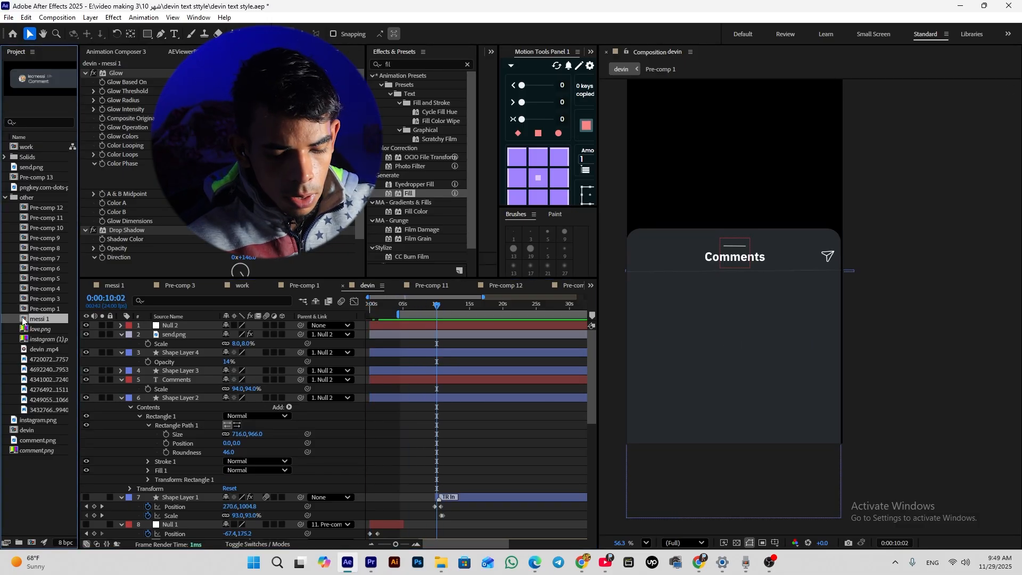
key(ctrl+d)
drag(408, 319, 449, 335)
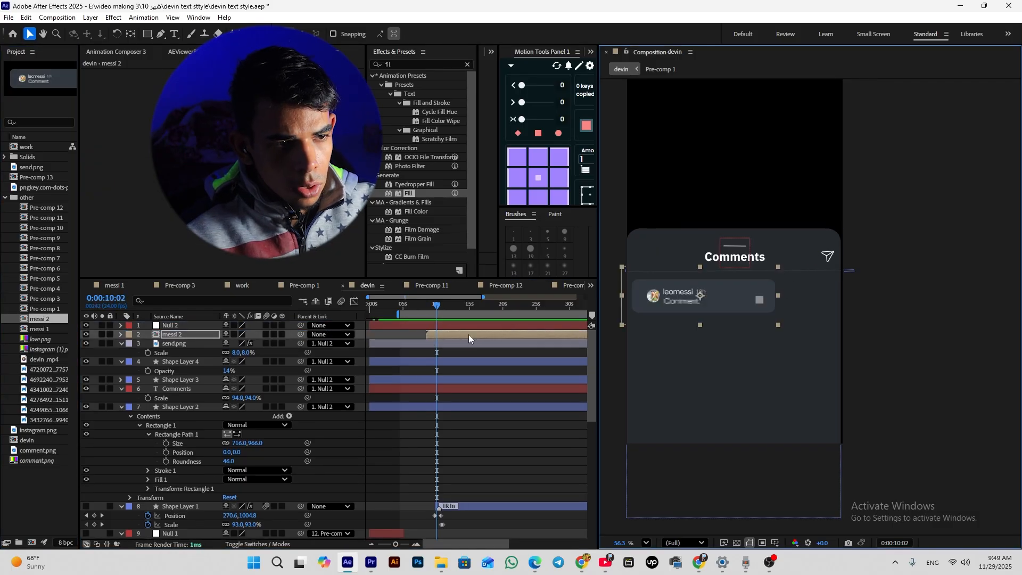
Step: Open the messi 2 composition and delete its rounded background shape layer
double_click(469, 335)
key(equal)
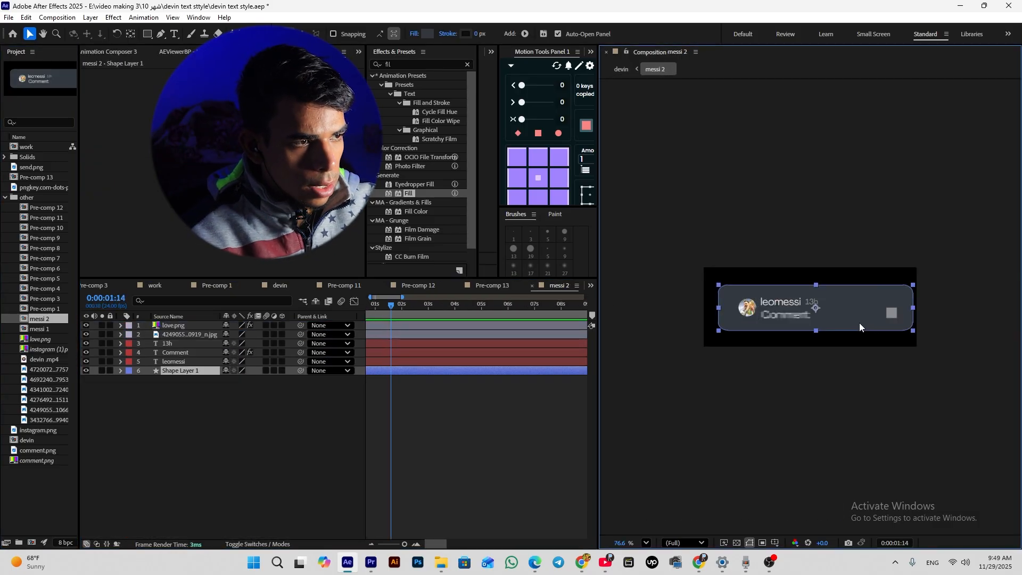
key(Delete)
Step: Shift the messi 2 comment slightly right in the panel and lower the Mosaic effect's Horizontal Blocks on its Comment text
click(788, 314)
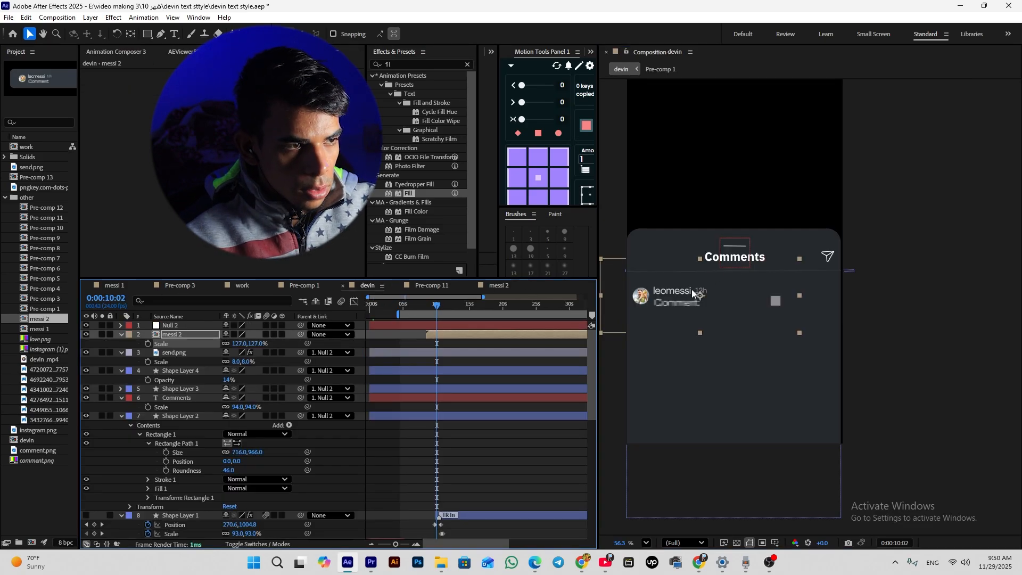
drag(705, 292, 722, 295)
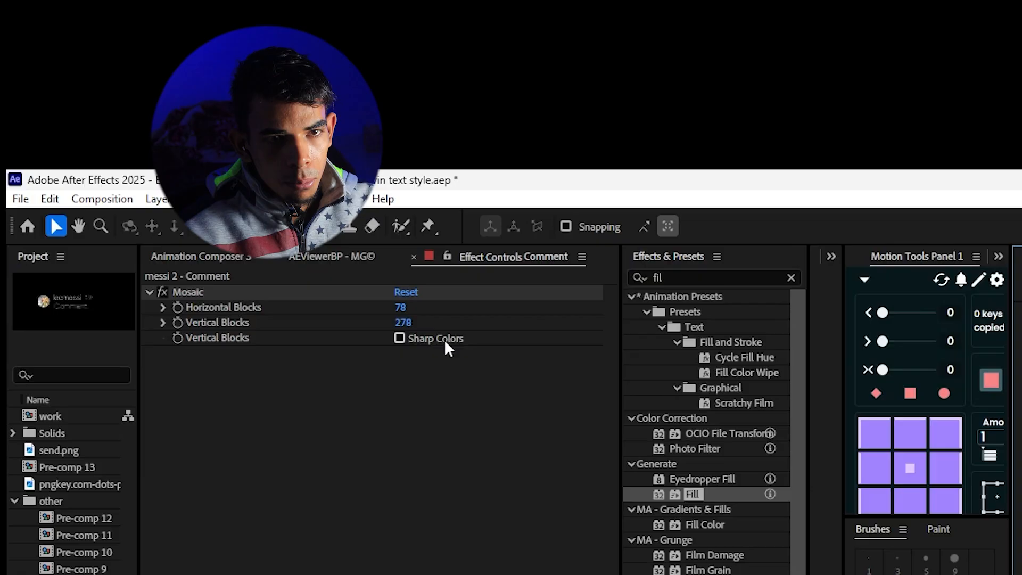
drag(401, 307, 387, 313)
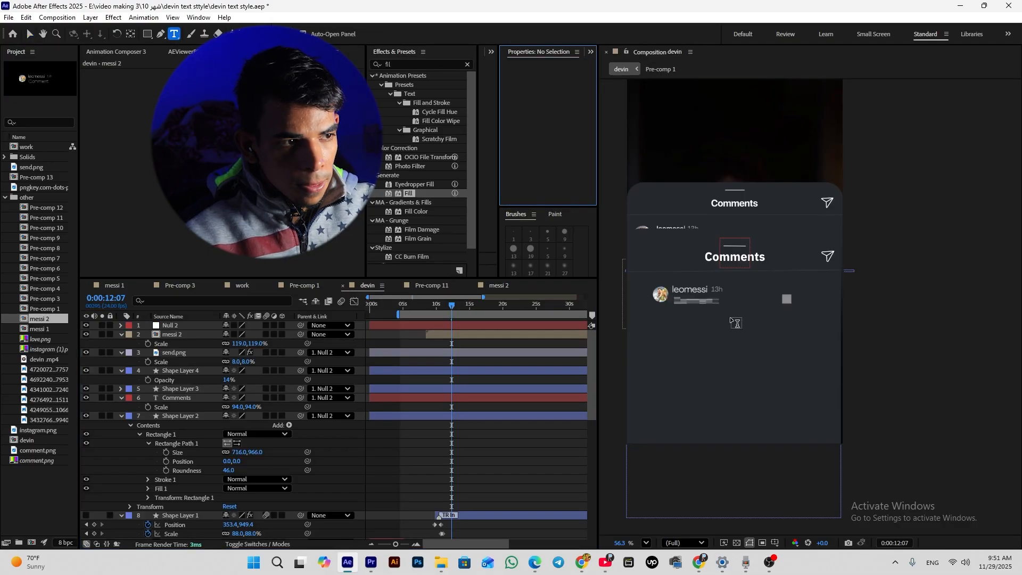
Step: Add the text "Reply" below the pixelated comment in the Light font style at 24.6 px
click(677, 311)
text(r)
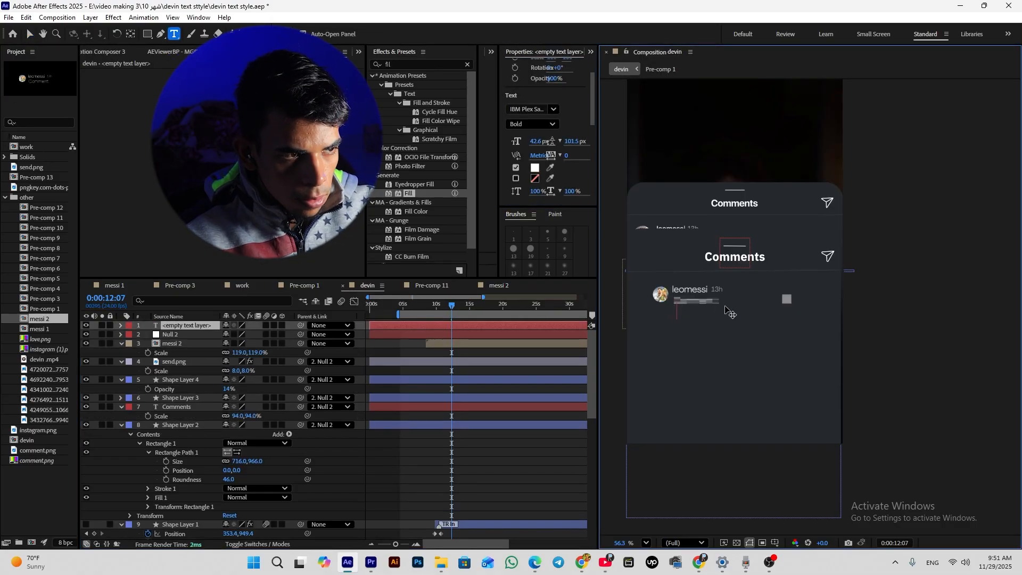
text(eply)
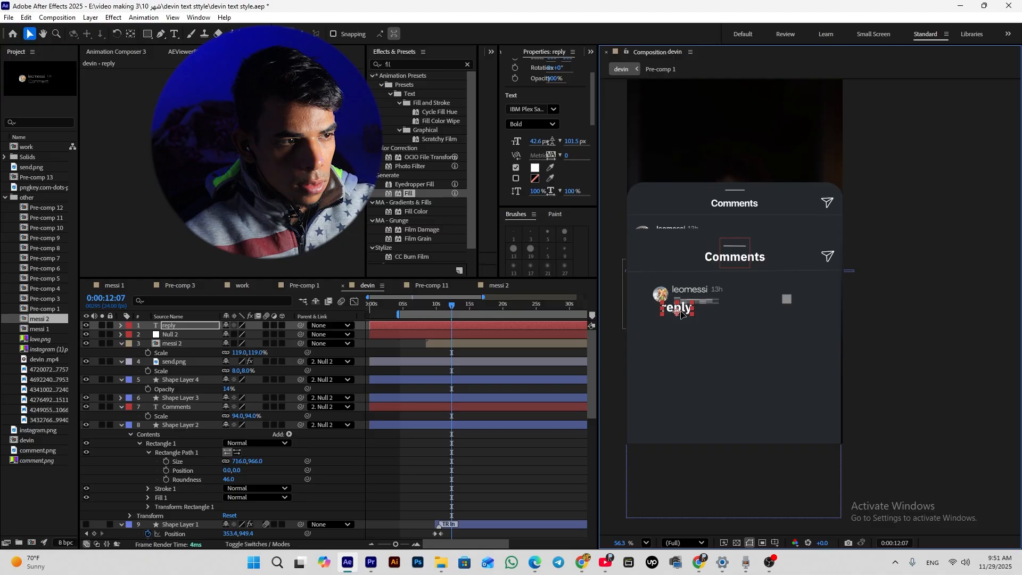
click(532, 124)
click(533, 169)
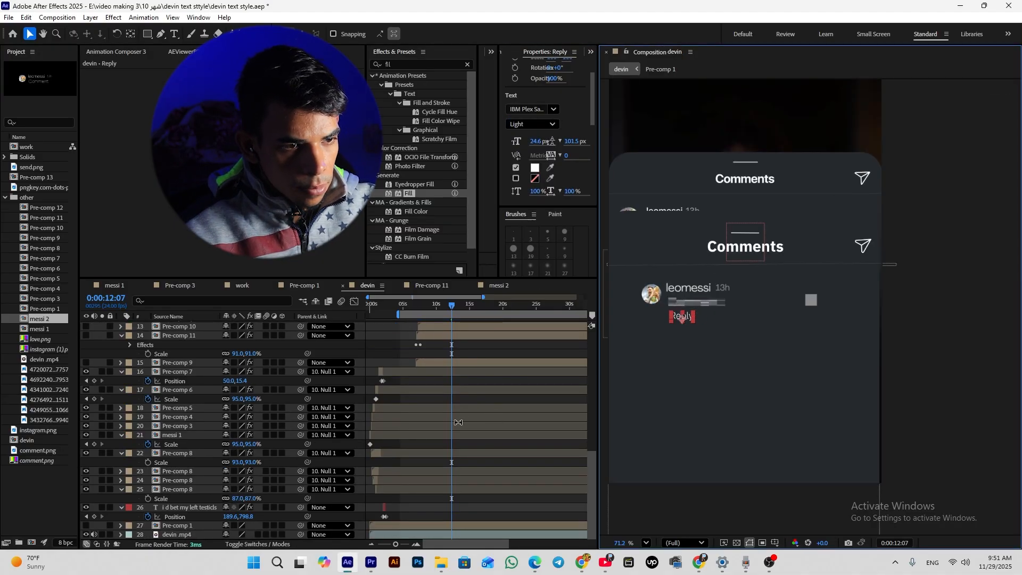
Step: Open Pre-comp 3 from the project and rename it cristiano
click(479, 383)
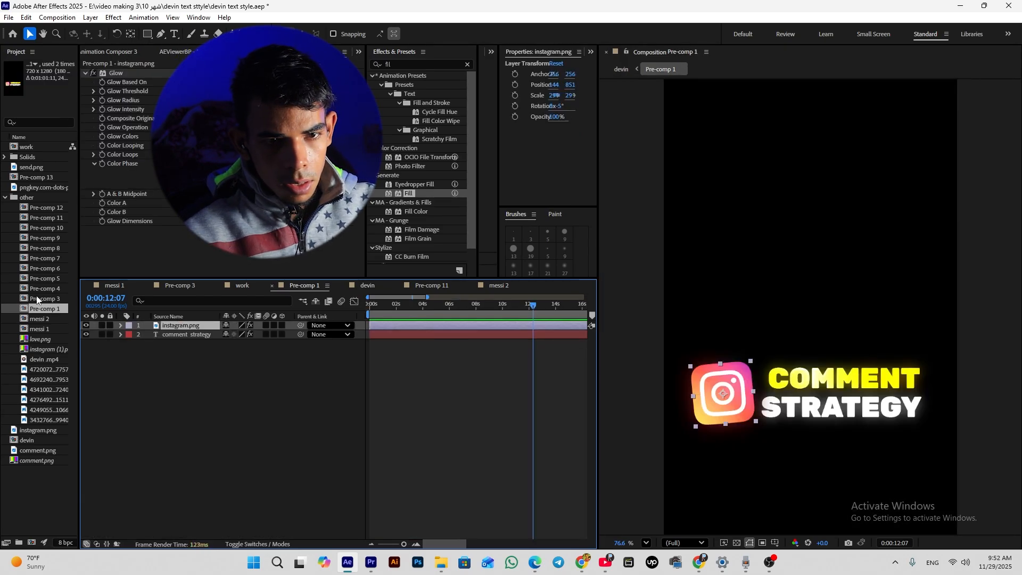
double_click(37, 299)
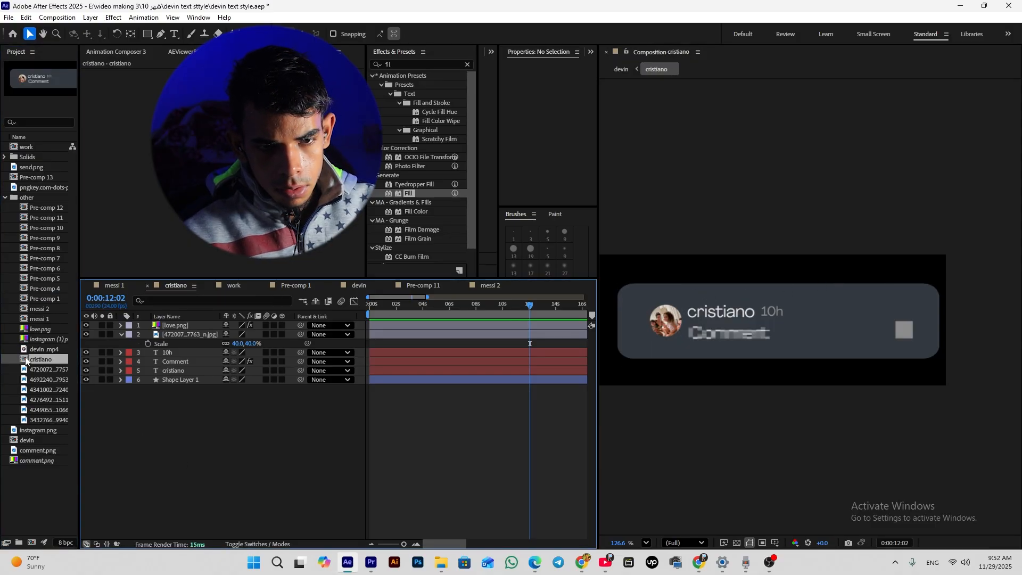
Step: Duplicate the cristiano composition and add the copy to the devin timeline, placed below the Reply text
key(ctrl+d)
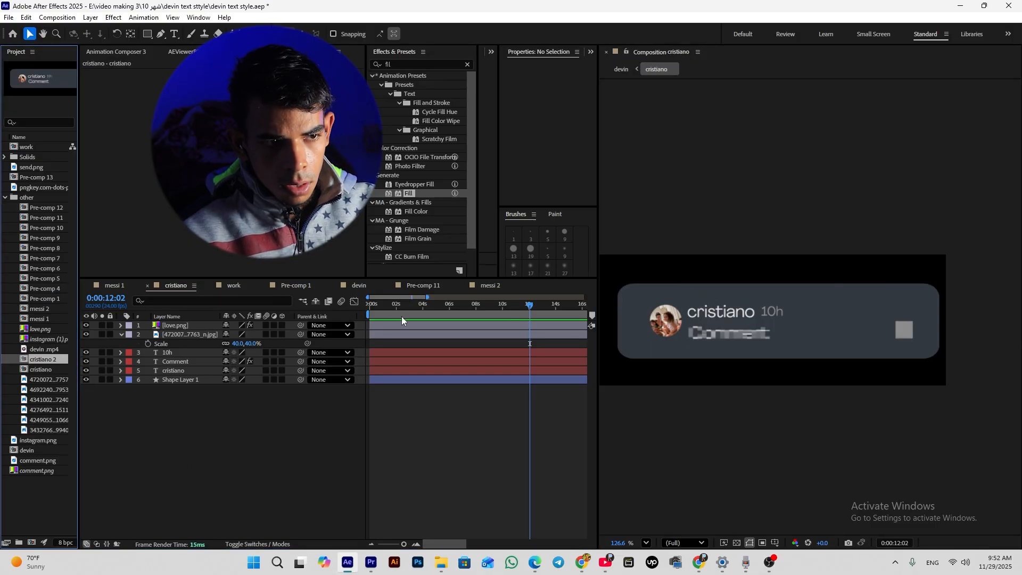
click(366, 285)
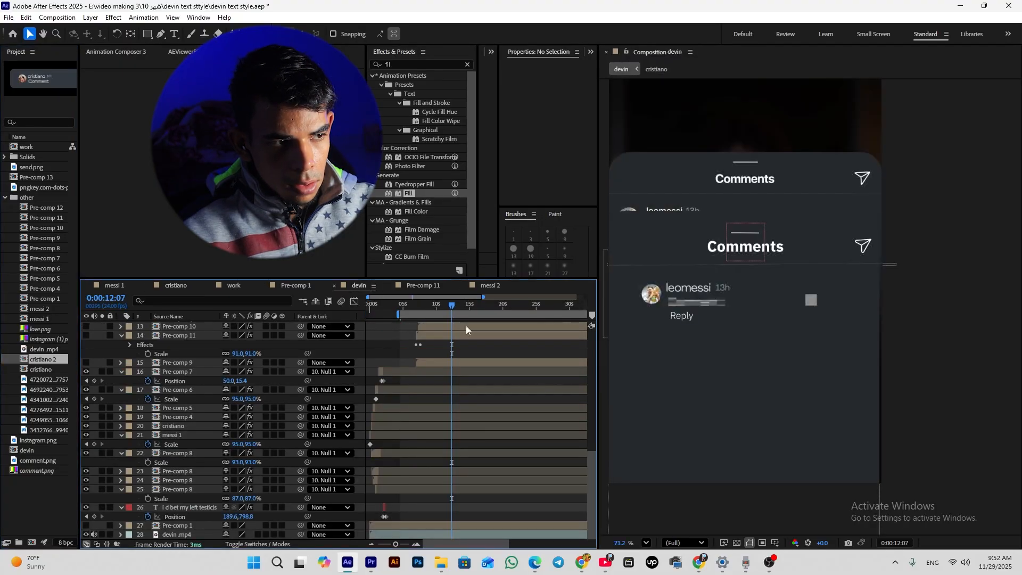
scroll(447, 334, up, 10)
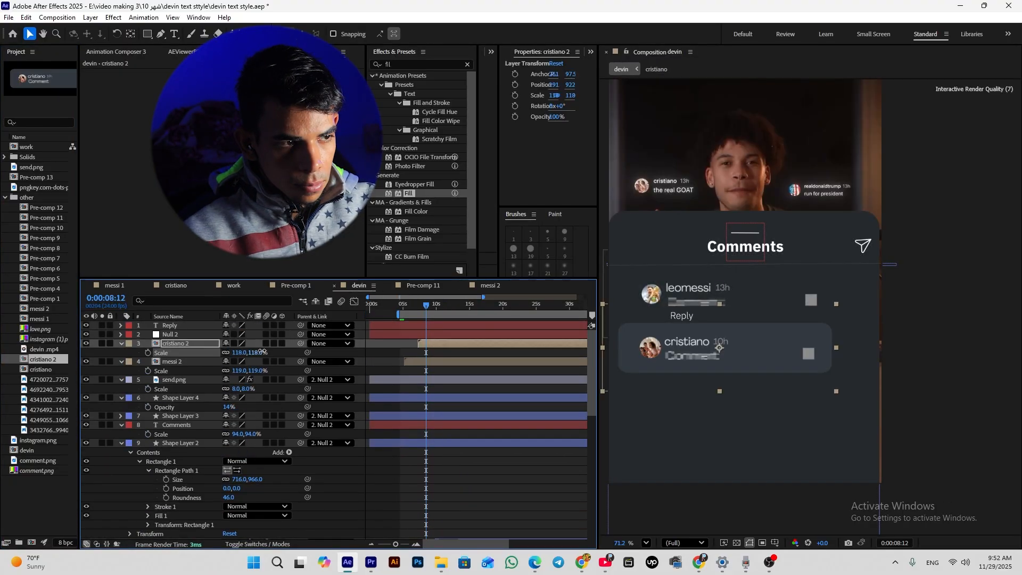
Step: Open the cristiano 2 composition, remove its background shape and hide the love.png layer
double_click(716, 346)
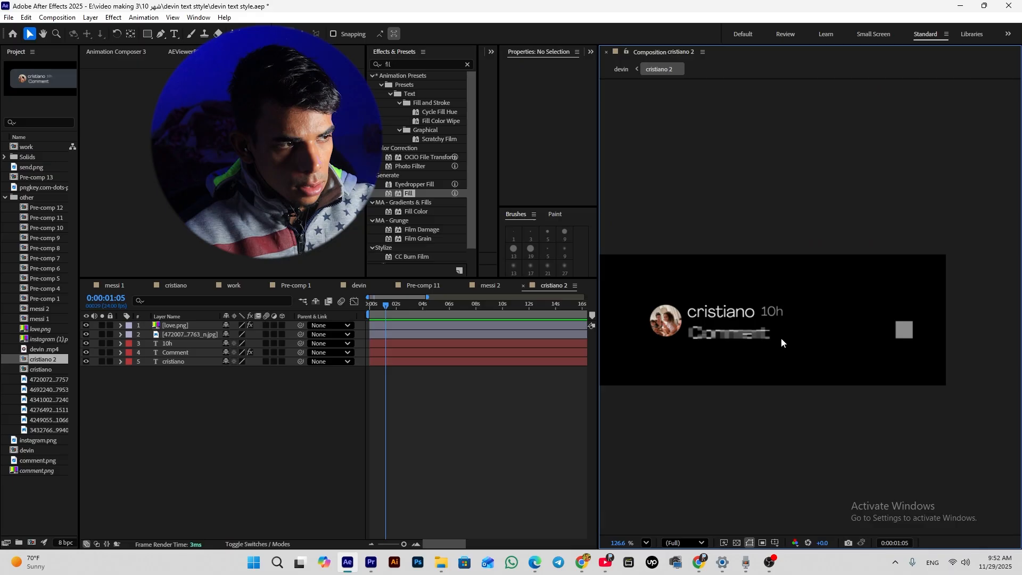
click(175, 325)
click(86, 325)
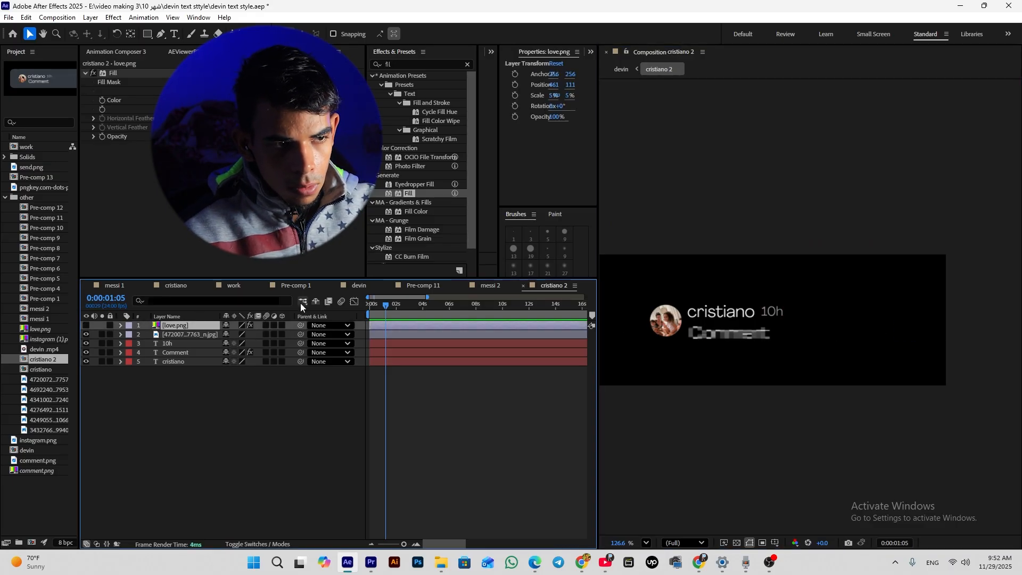
Step: Place a copy of the Reply text below the cristiano comment in devin and lower the Mosaic's Horizontal Blocks on cristiano 2's Comment text
click(490, 285)
click(359, 286)
click(206, 326)
key(ctrl+d)
drag(681, 322, 683, 363)
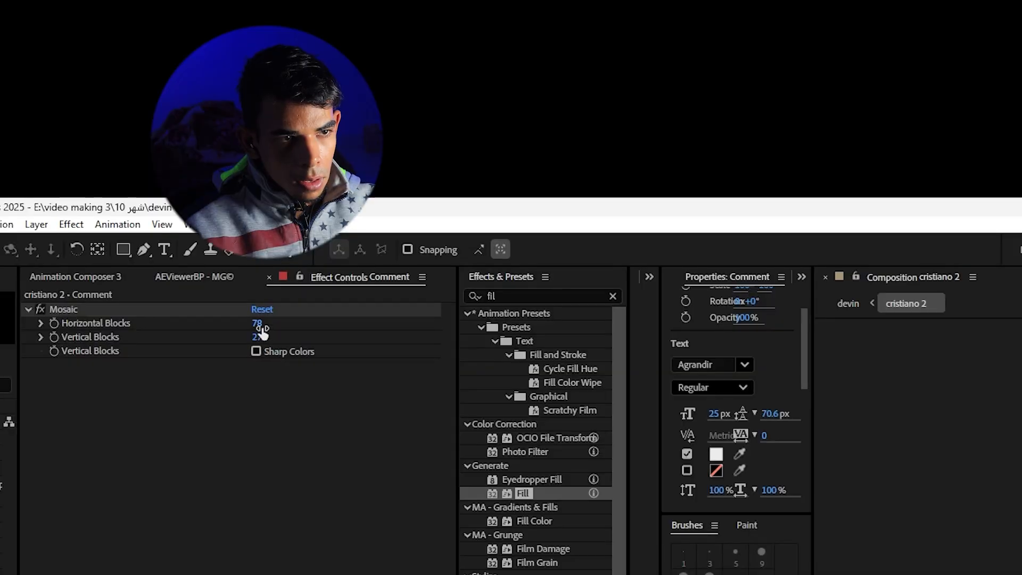
drag(255, 326, 237, 332)
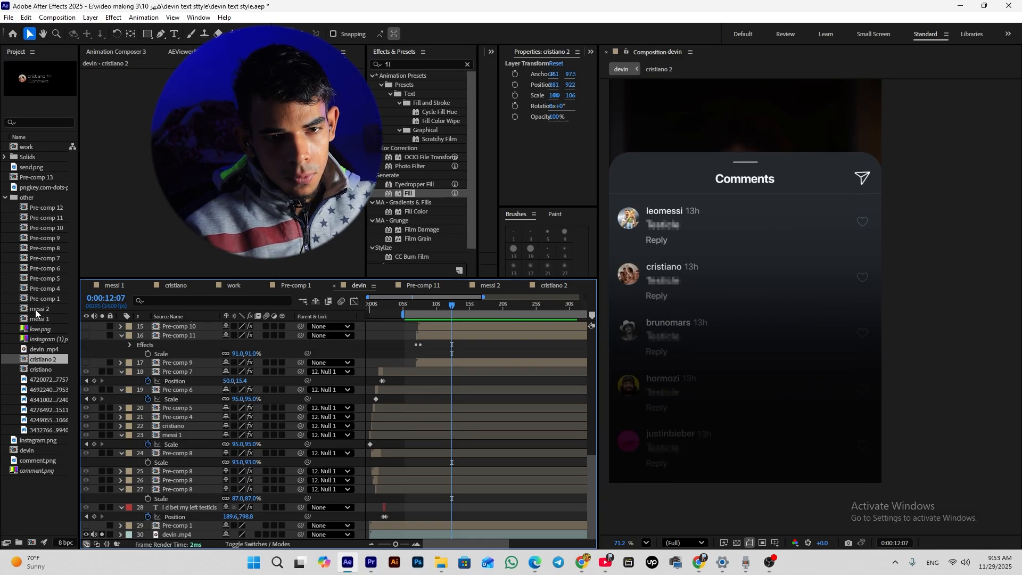
Step: Rename Pre-comp 4 as imangadzhi, then delete the background shape and the love.png layer in its duplicate, imangadzhi 2
double_click(46, 289)
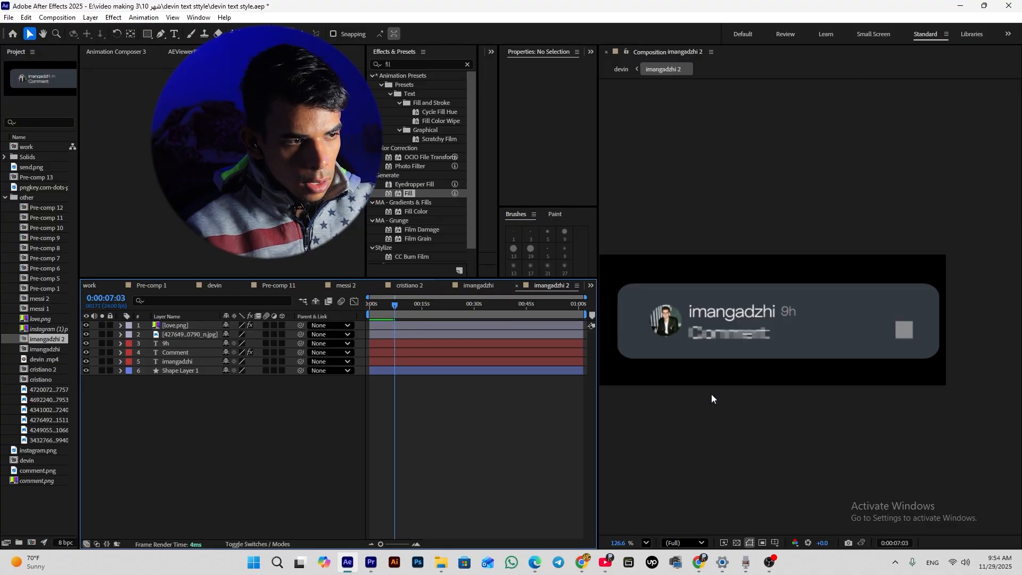
click(763, 352)
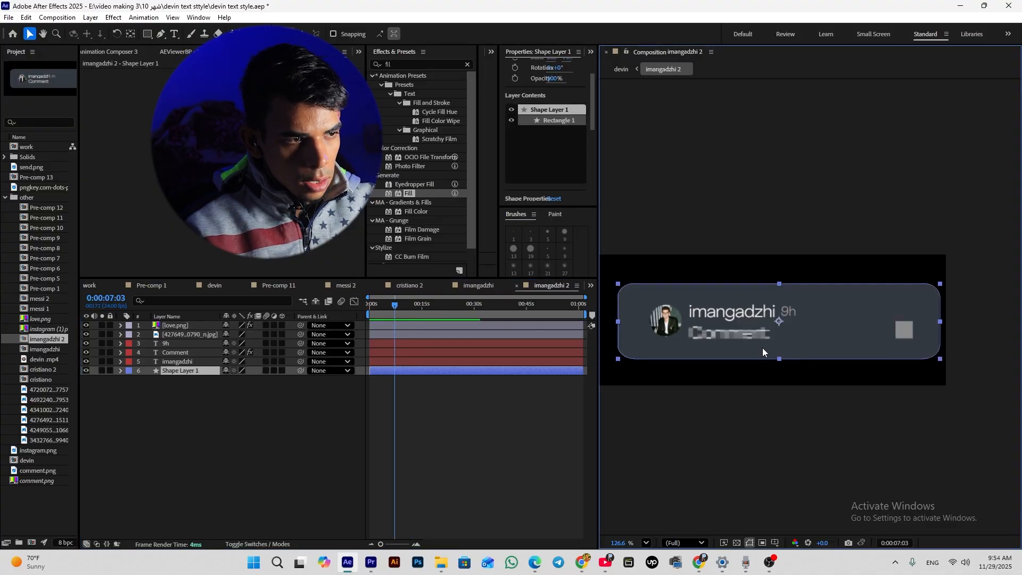
key(Delete)
click(904, 330)
key(Delete)
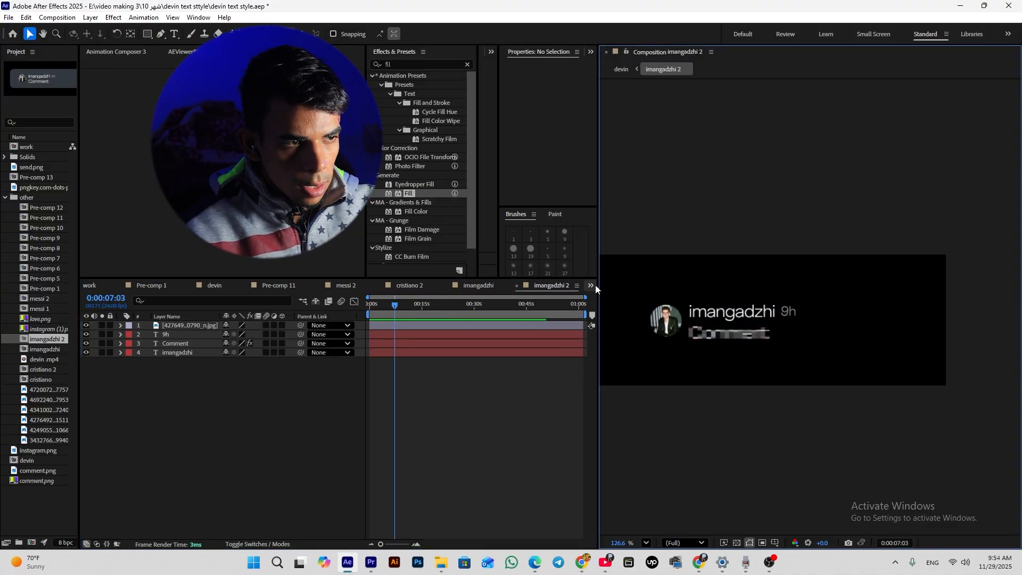
Step: Lower the Mosaic's Horizontal Blocks on imangadzhi 2's Comment text and place a copy of the Reply text below that comment in devin
click(709, 335)
drag(211, 82, 203, 82)
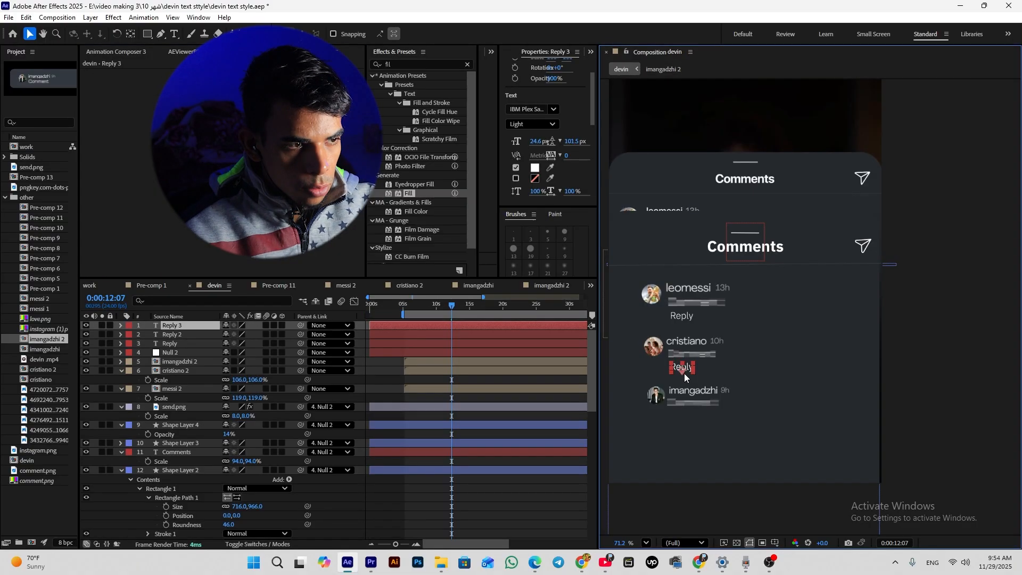
drag(685, 374, 678, 406)
click(483, 386)
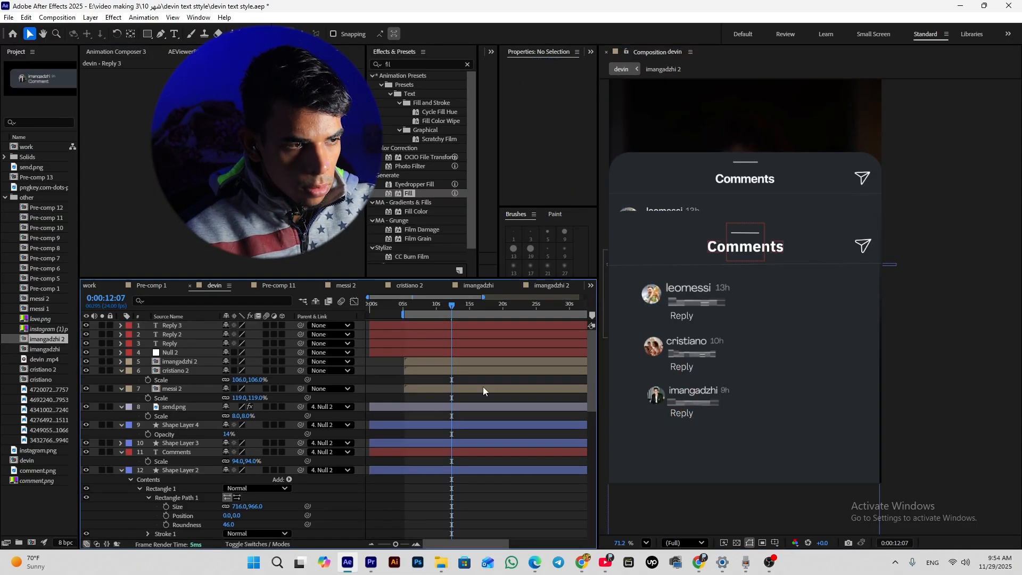
click(636, 445)
click(458, 505)
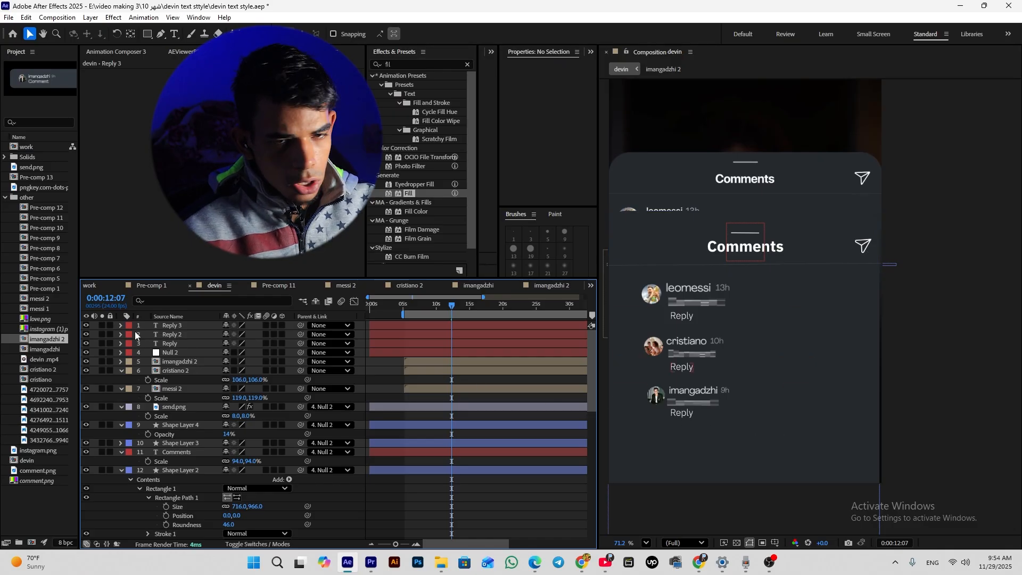
Step: Rename Pre-comp 10 as trump and add its duplicate, trump 2, to the devin timeline, placed below the imangadzhi comment
double_click(38, 228)
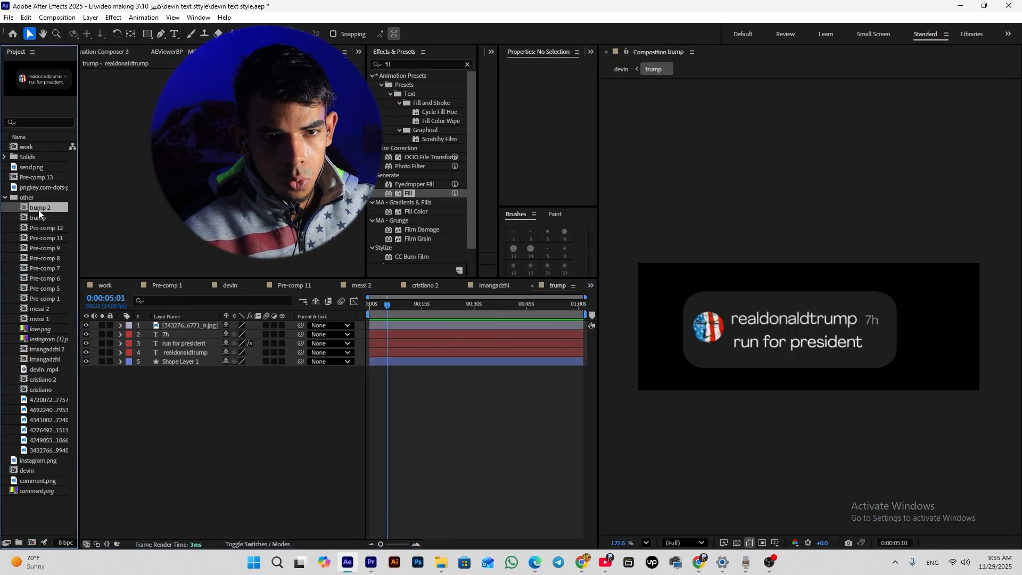
click(234, 286)
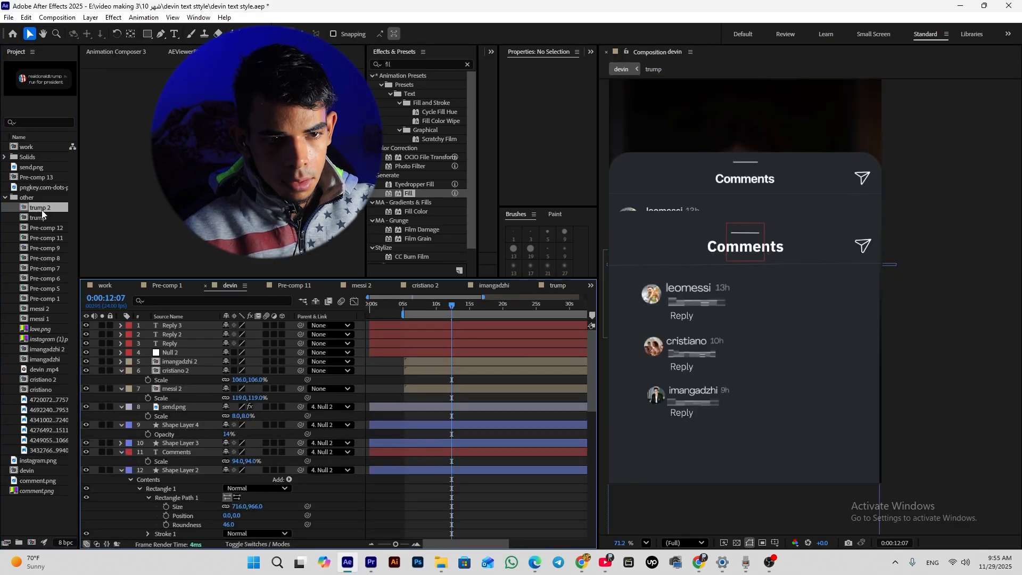
drag(42, 210, 302, 358)
drag(422, 360, 456, 359)
drag(745, 240, 714, 434)
Step: In trump 2, hide Shape Layer 1 and pixelate the "run for president" text with the Mosaic effect, lowering its Horizontal Blocks
double_click(708, 434)
click(87, 361)
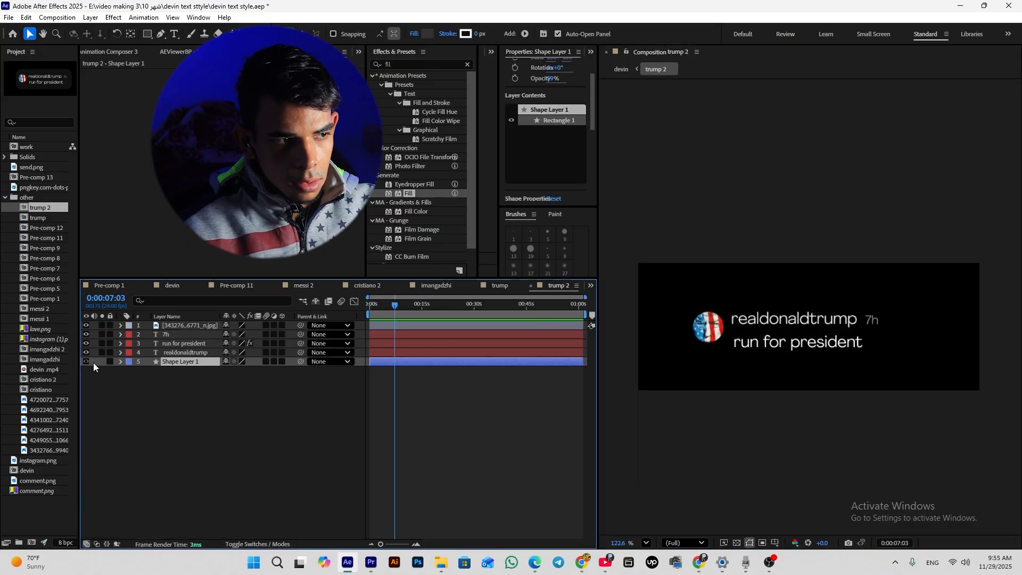
click(735, 346)
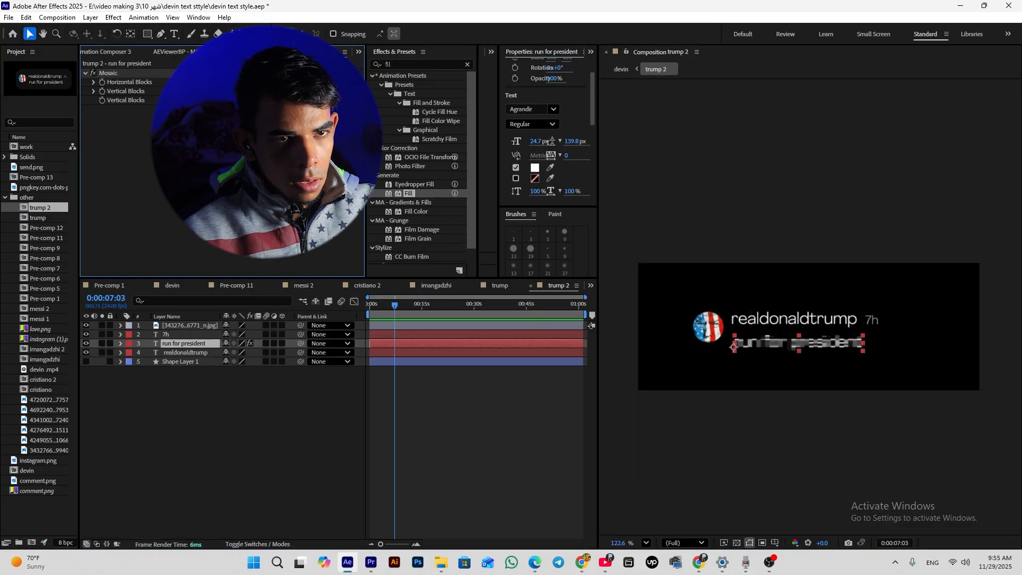
mouse_move(186, 82)
mouse_down()
mouse_move(199, 82)
mouse_move(179, 82)
mouse_up()
click(172, 286)
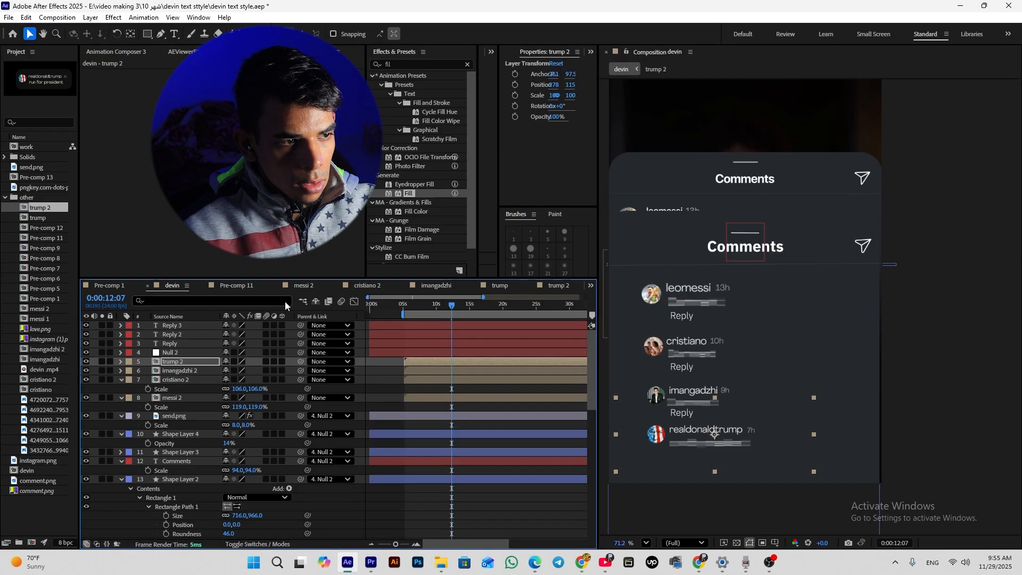
Step: Nudge the trump 2 comment slightly down and left in the devin panel
scroll(729, 411, down, 2)
key(shift+Down)
scroll(730, 416, up, 2)
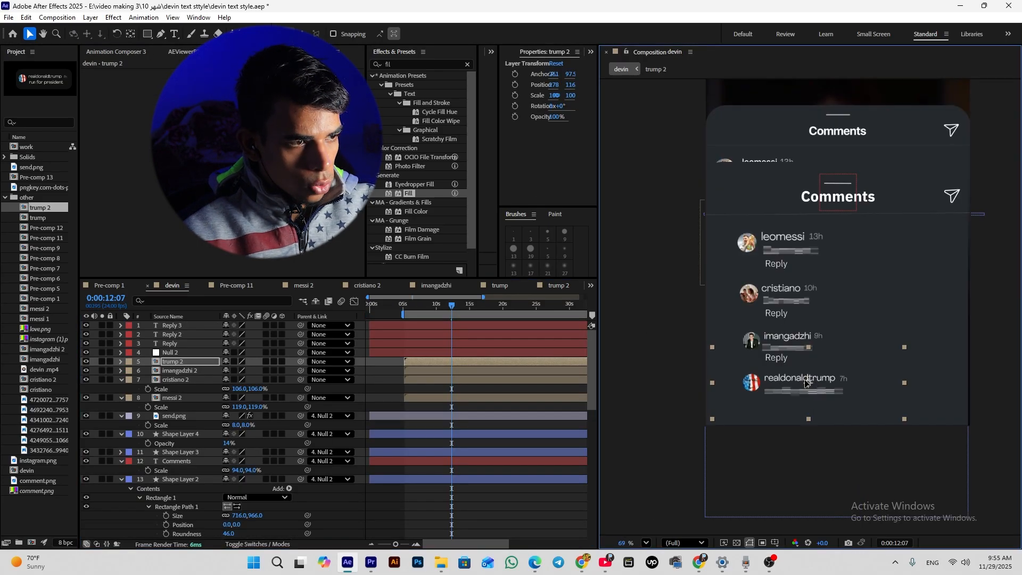
key(shift+Left)
drag(802, 383, 803, 382)
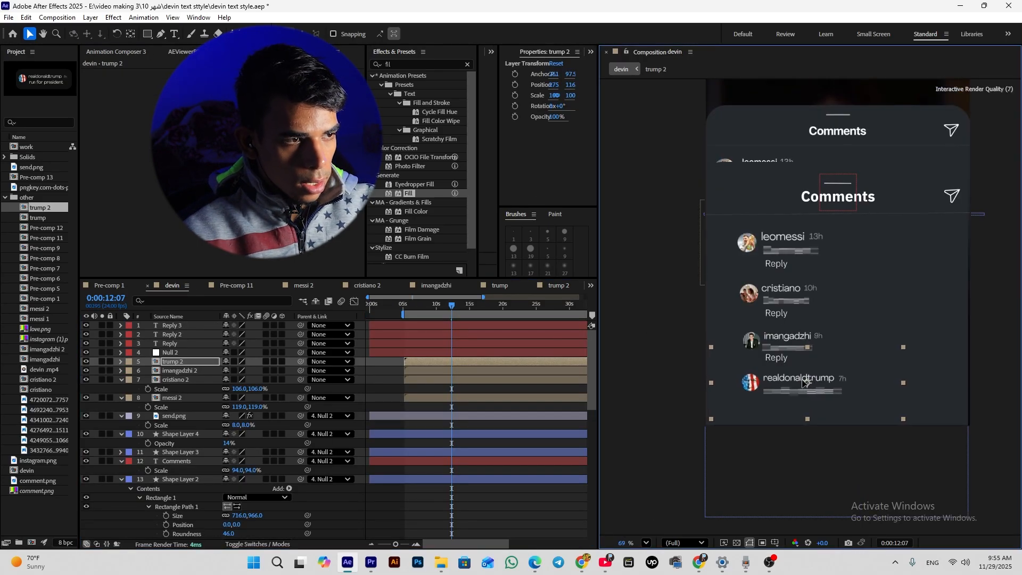
click(478, 474)
Step: Draw a tall guide rectangle beside the profile pictures and shift trump 2, imangadzhi 2 and cristiano 2 left to line up with its edge
click(147, 34)
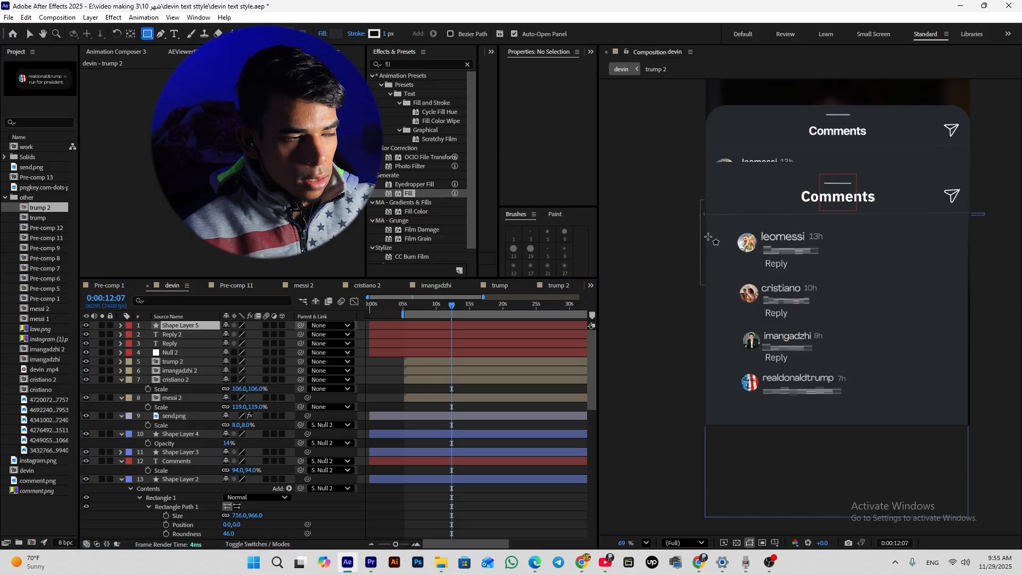
drag(699, 214, 737, 417)
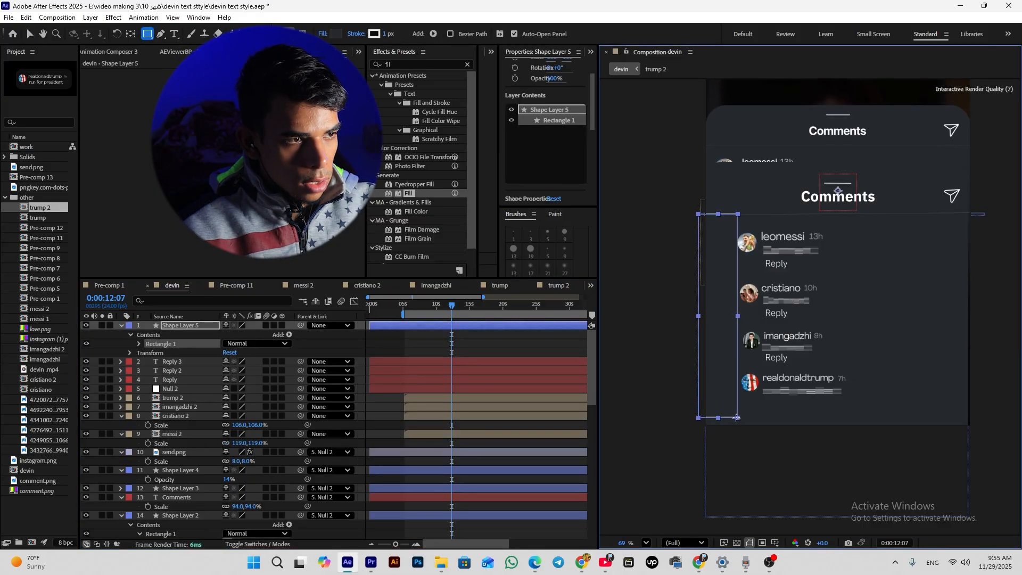
click(446, 399)
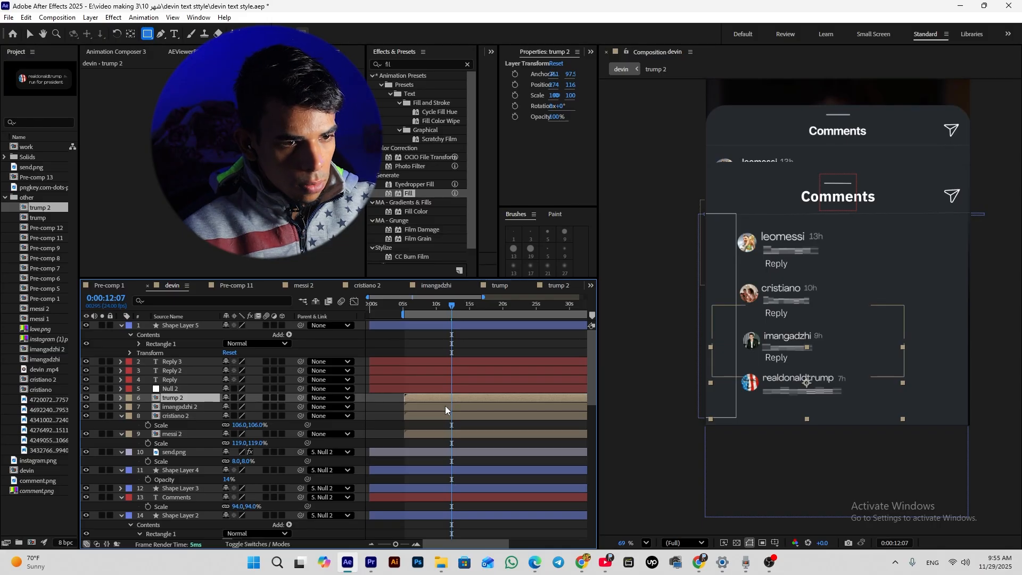
key(v)
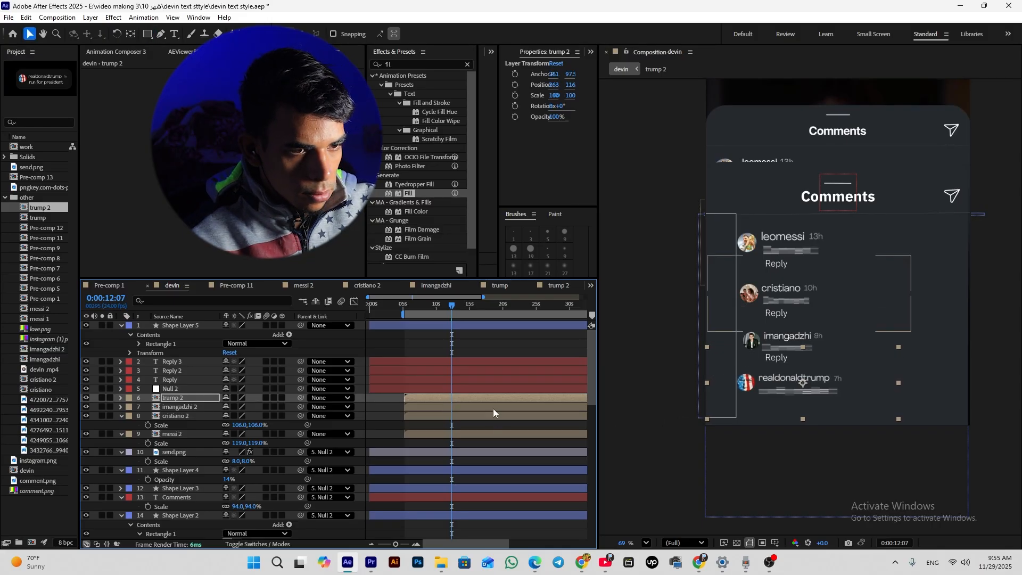
click(493, 408)
click(520, 416)
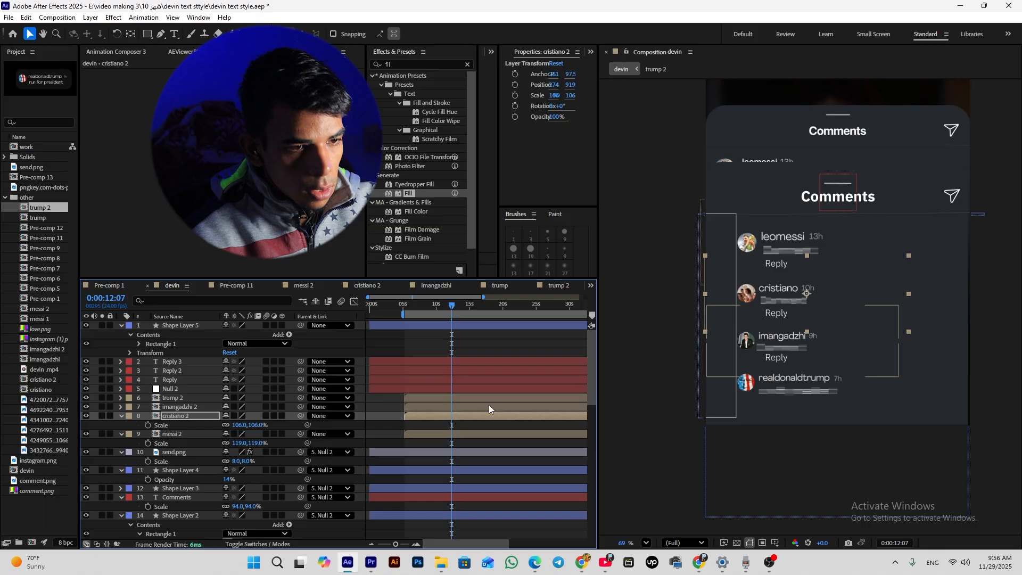
Step: Duplicate the Reply text under the imangadzhi comment and place the copy below the realdonaldtrump comment
click(186, 380)
shift+click(183, 363)
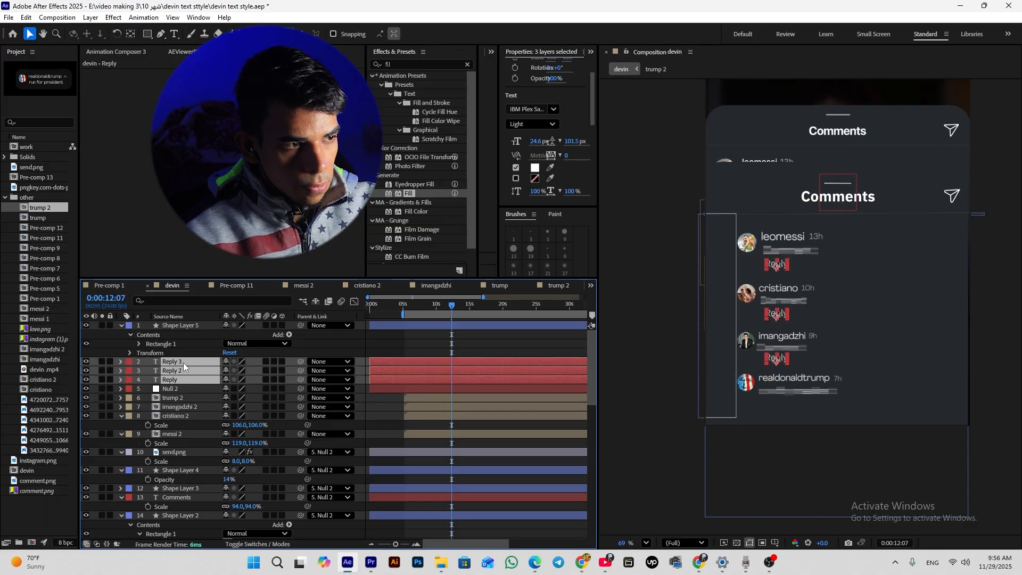
click(776, 360)
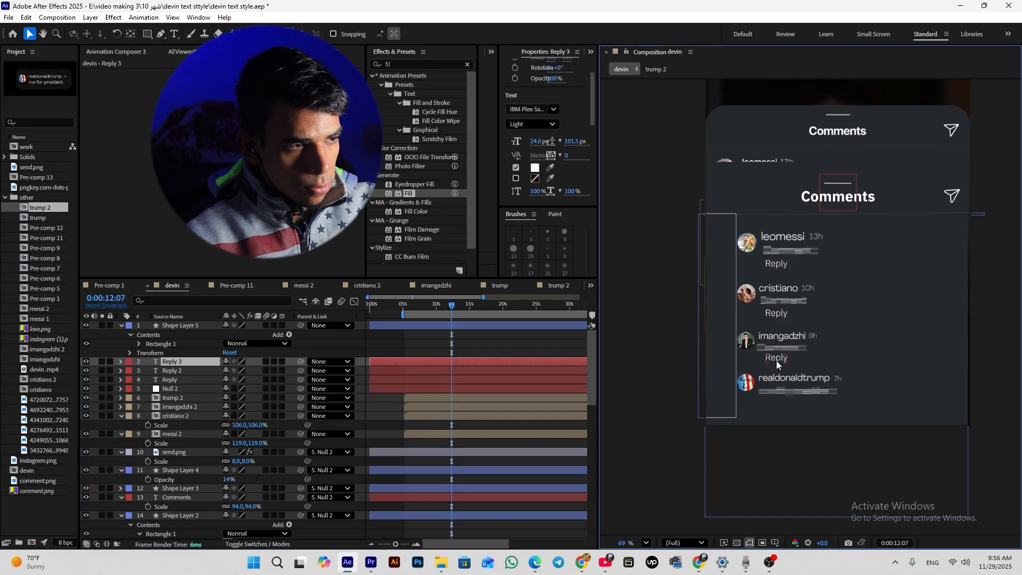
key(ctrl+d)
drag(776, 360, 775, 405)
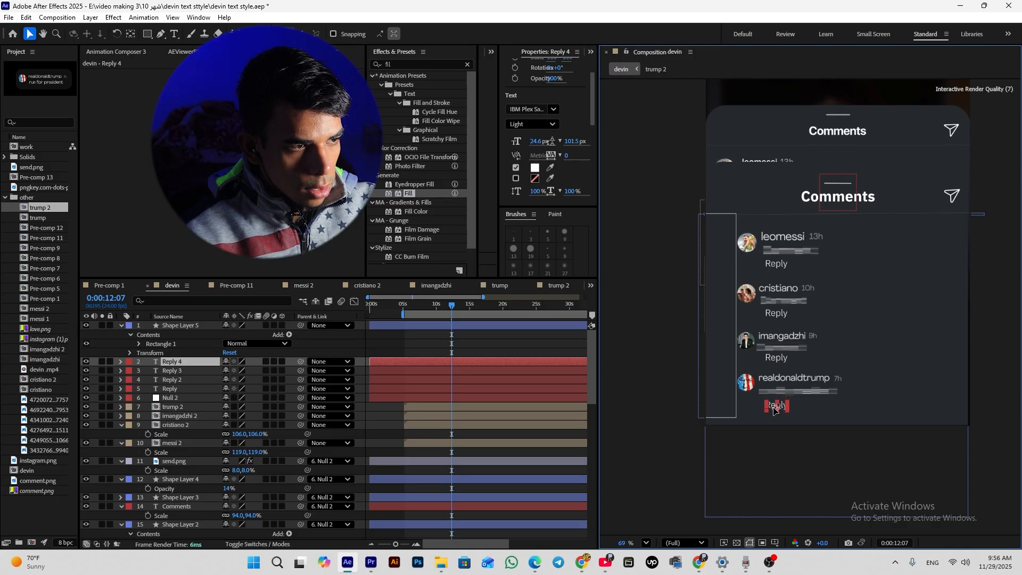
Step: Select all four Reply texts, show the alignment options, and move the texts together slightly left and up
shift+click(174, 388)
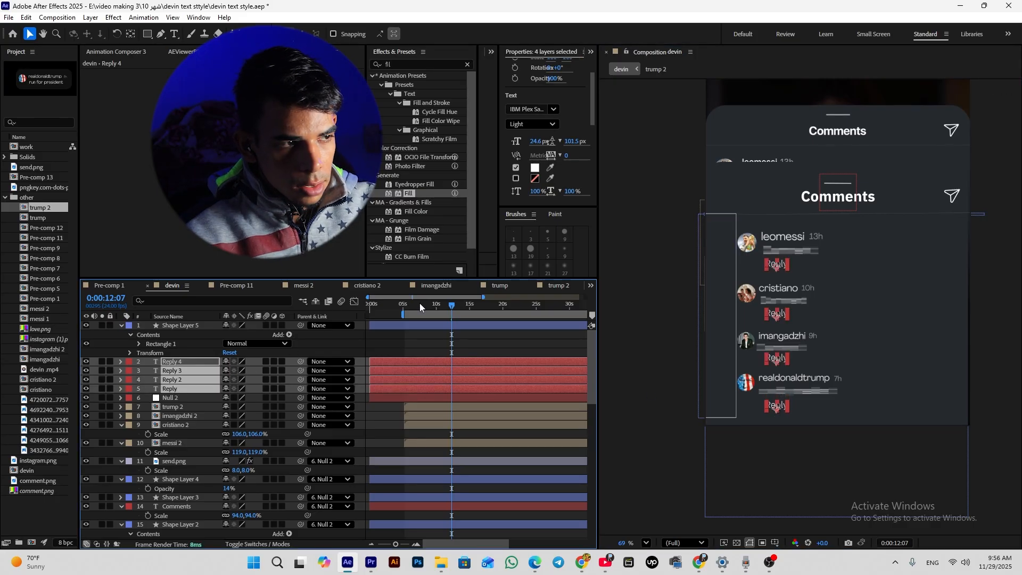
click(591, 52)
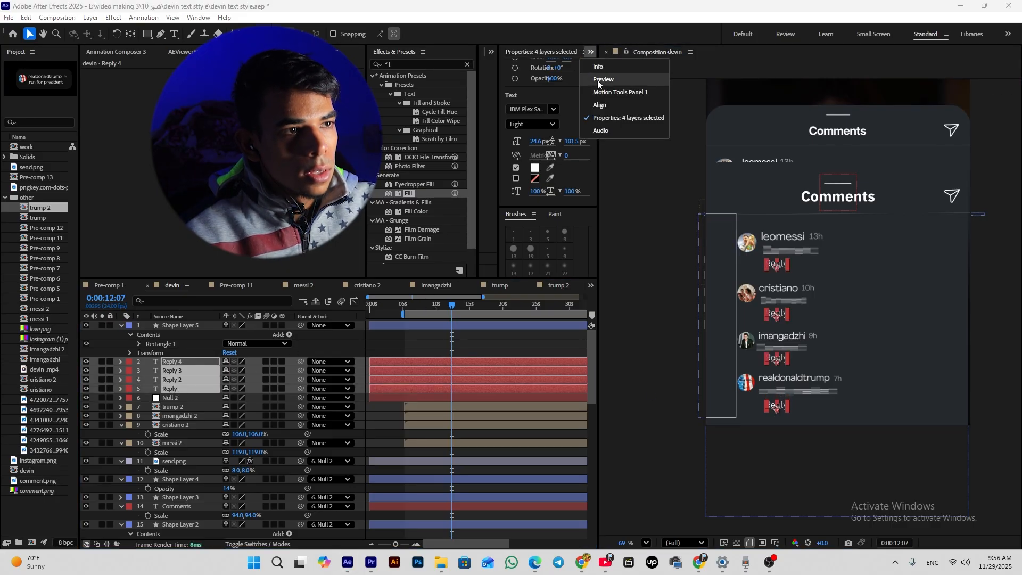
click(604, 110)
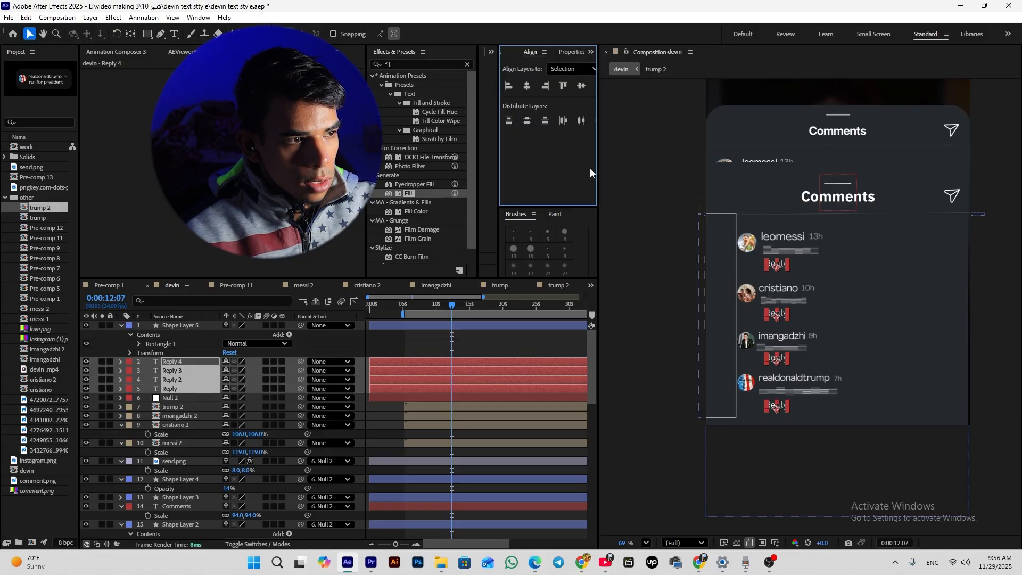
drag(775, 267, 772, 269)
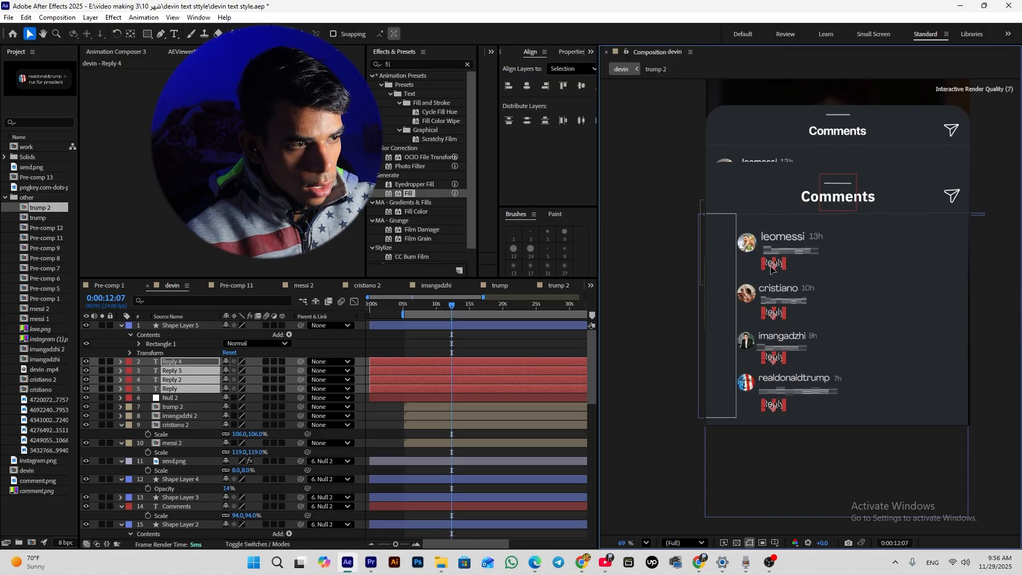
Step: Delete the guide rectangle beside the profile pictures and save the project
click(183, 425)
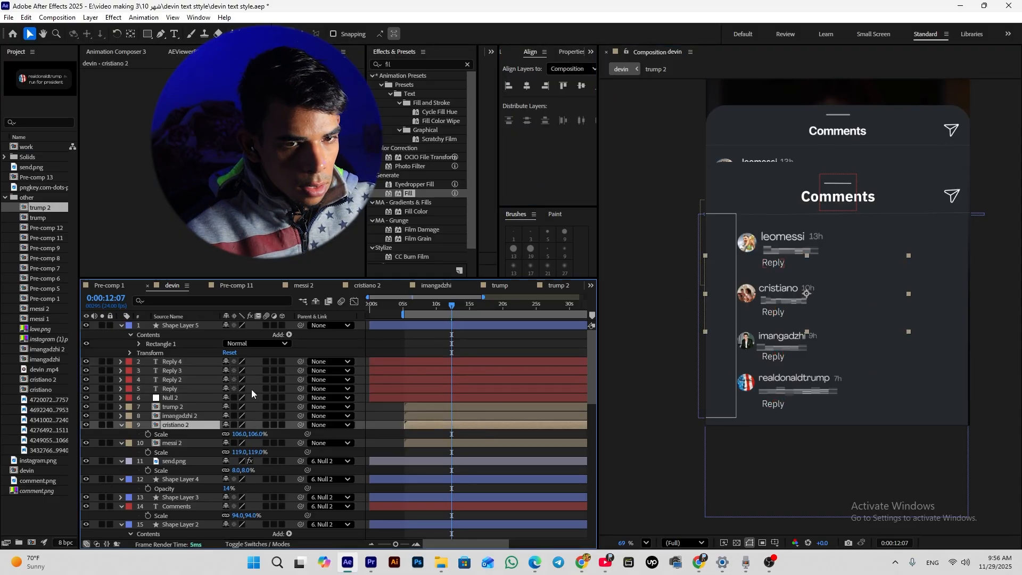
click(710, 369)
key(Delete)
scroll(697, 381, down, 1)
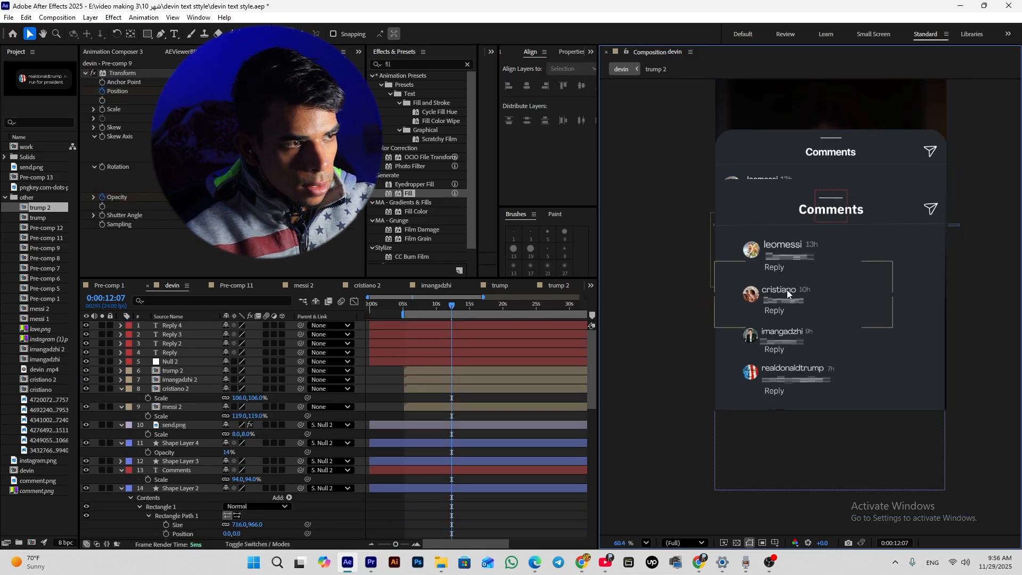
drag(787, 290, 727, 298)
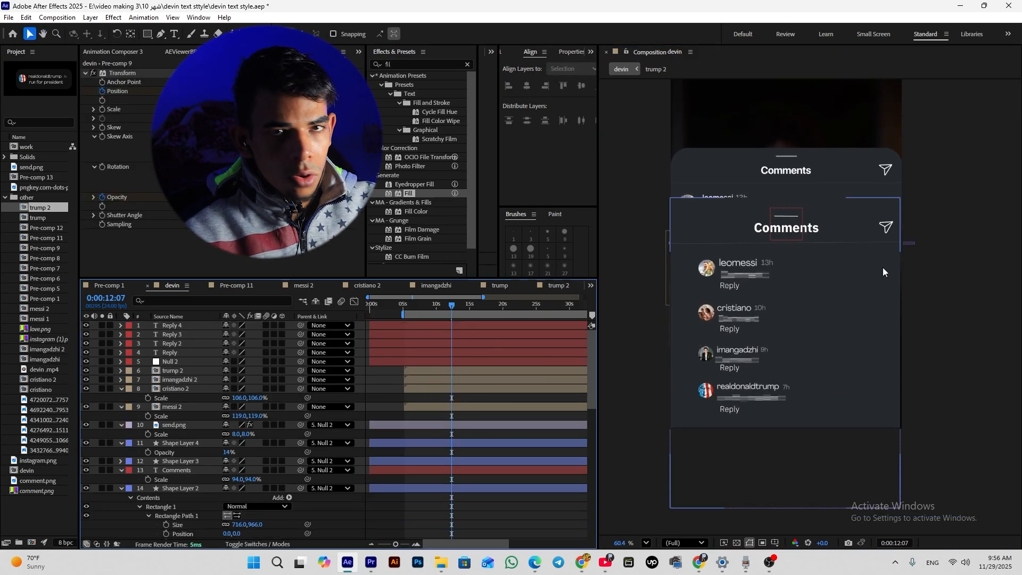
key(ctrl+s)
Step: Switch to Chrome and download the outlined heart from Flaticon, then place heart.png in devin beside the leomessi comment at 11% scale
click(583, 563)
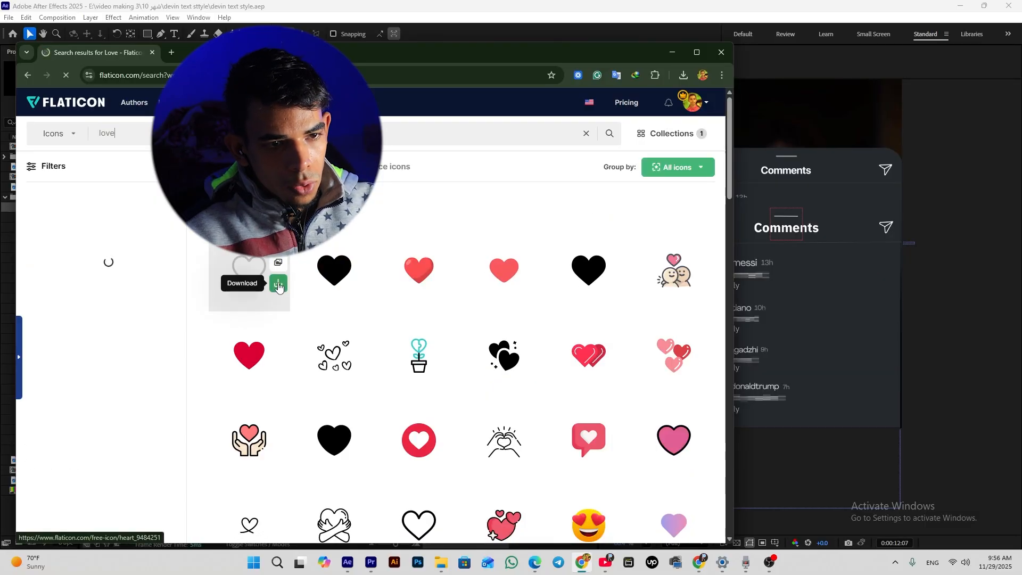
click(278, 284)
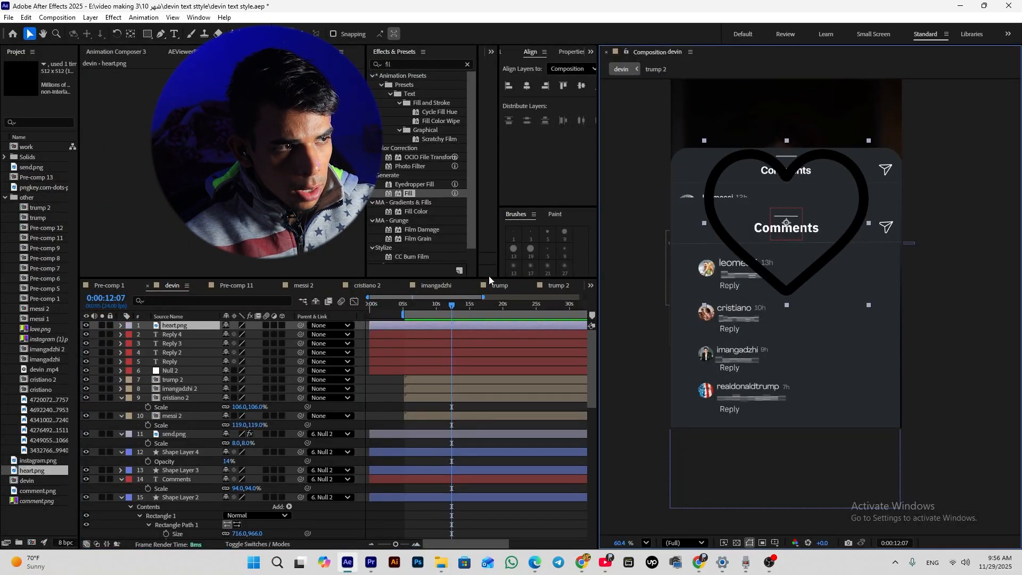
key(s)
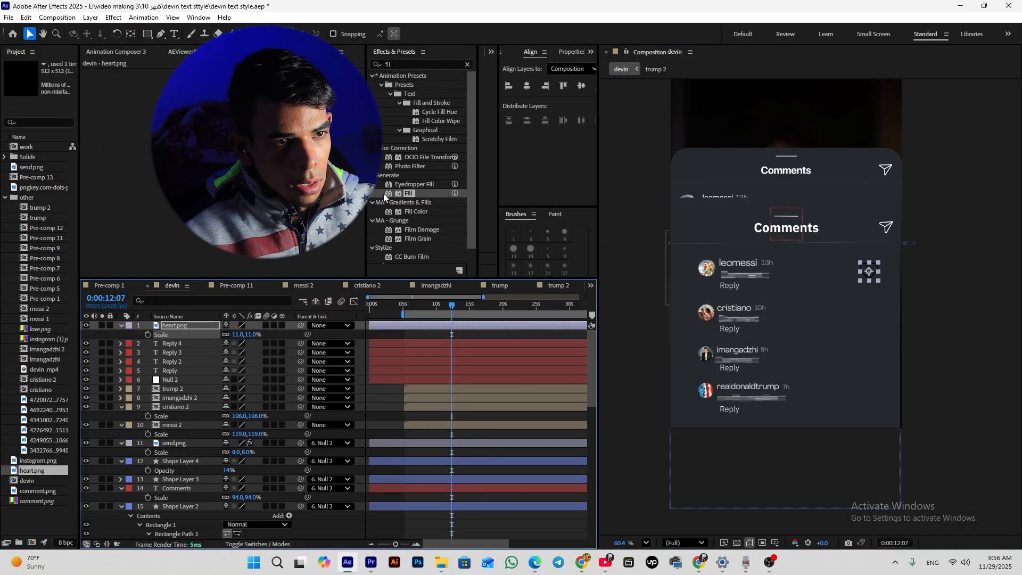
Step: Apply a Fill effect to heart.png, colour it white, and scale the layer to 8%
double_click(409, 193)
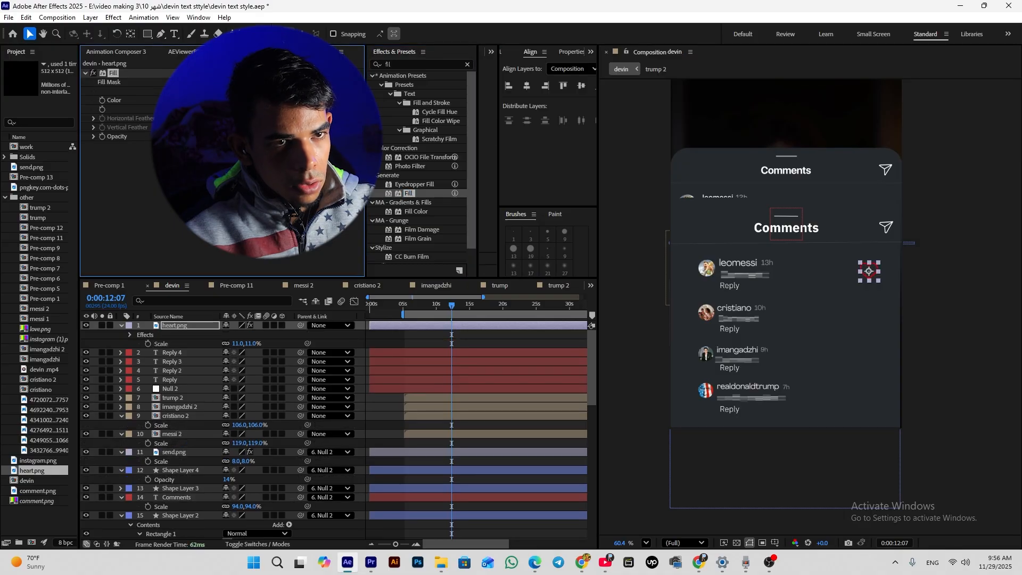
click(181, 101)
drag(519, 213, 392, 211)
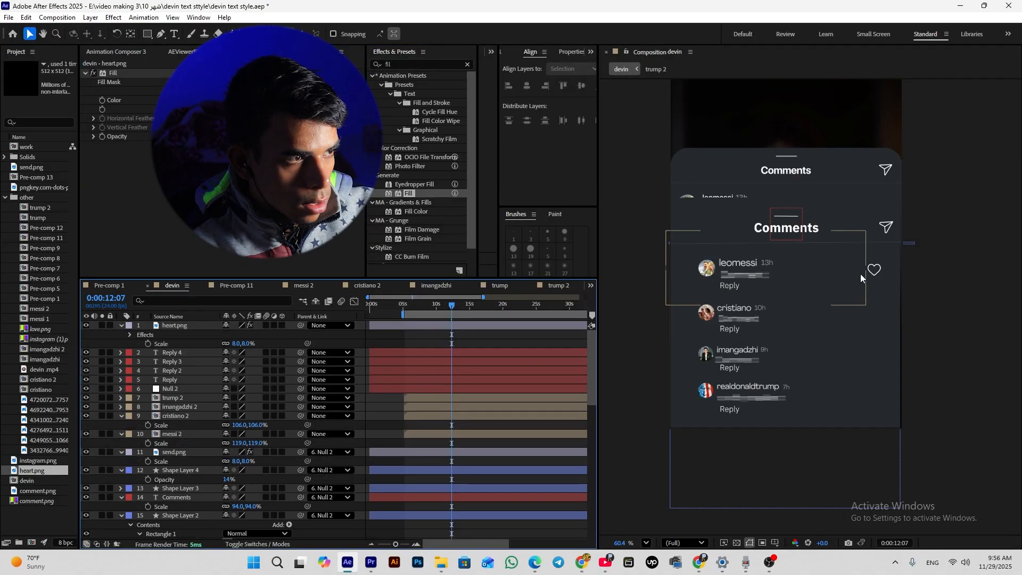
Step: Duplicate the heart three times and place the copies beside the cristiano, imangadzhi and realdonaldtrump comments
click(874, 272)
key(ctrl+d)
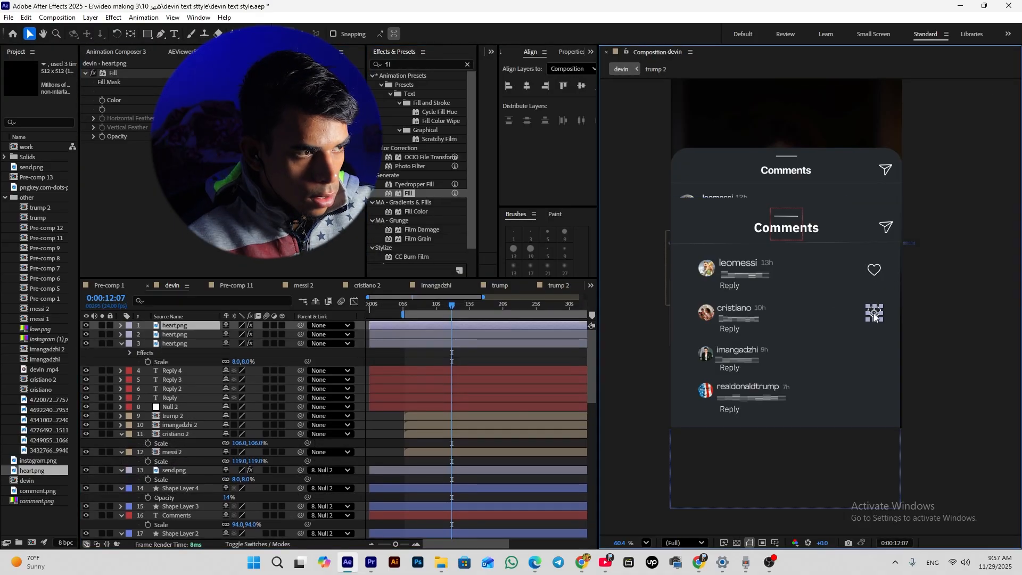
drag(874, 313, 874, 344)
Step: Solo devin.mp4 to examine the size and placement of the reference hearts, and turn the solo off again
scroll(114, 522, down, 8)
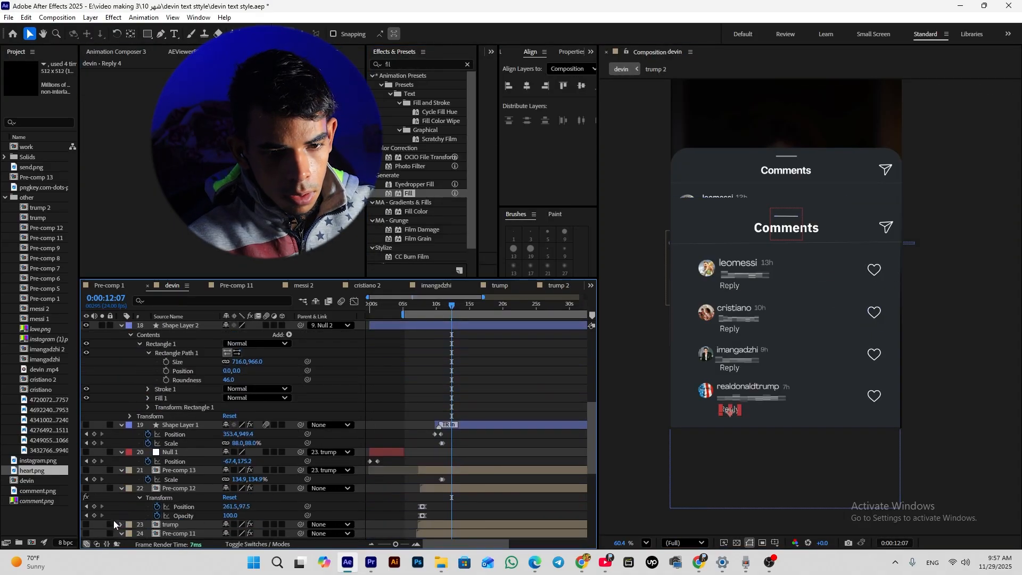
scroll(97, 532, down, 6)
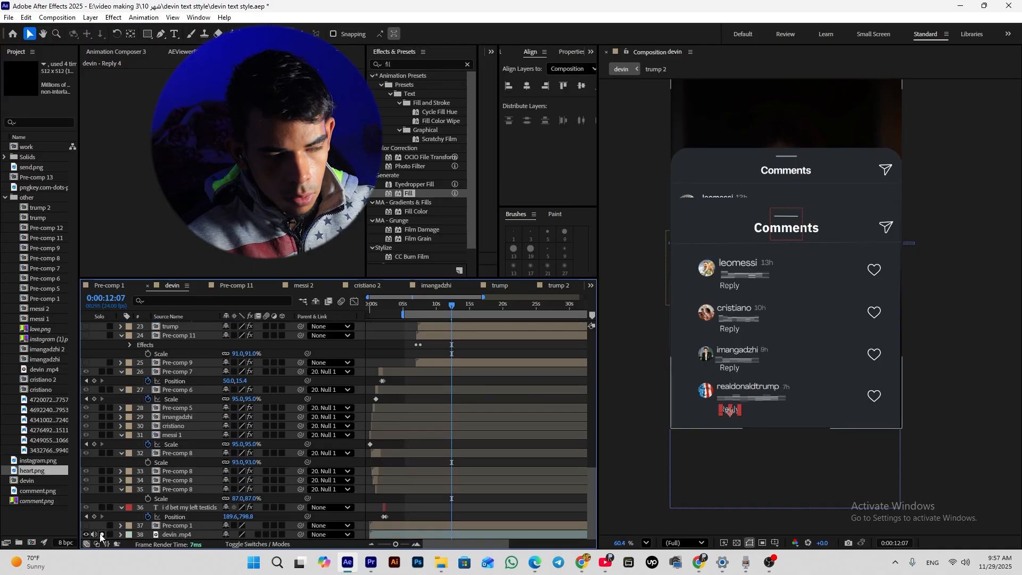
click(102, 534)
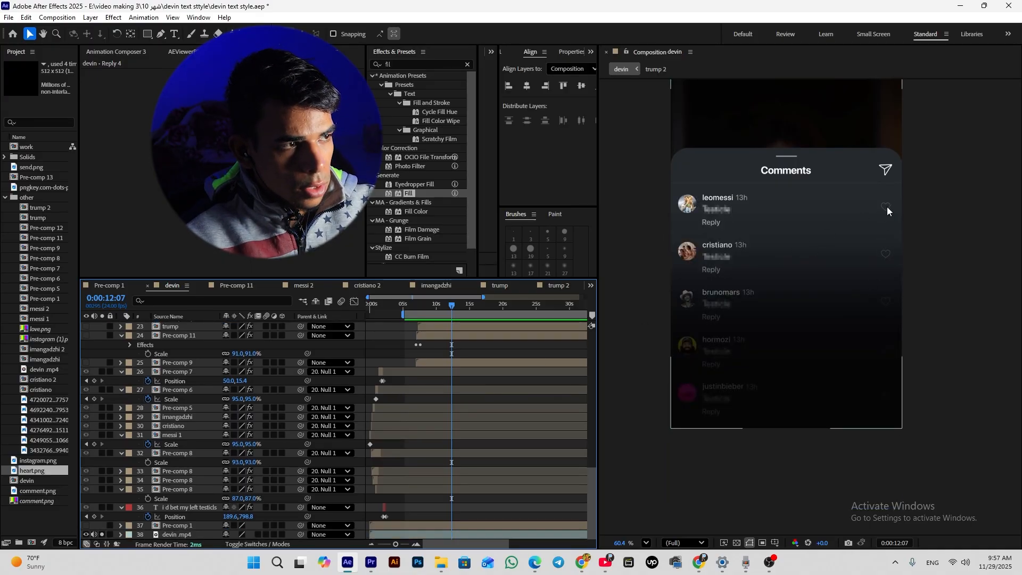
click(102, 535)
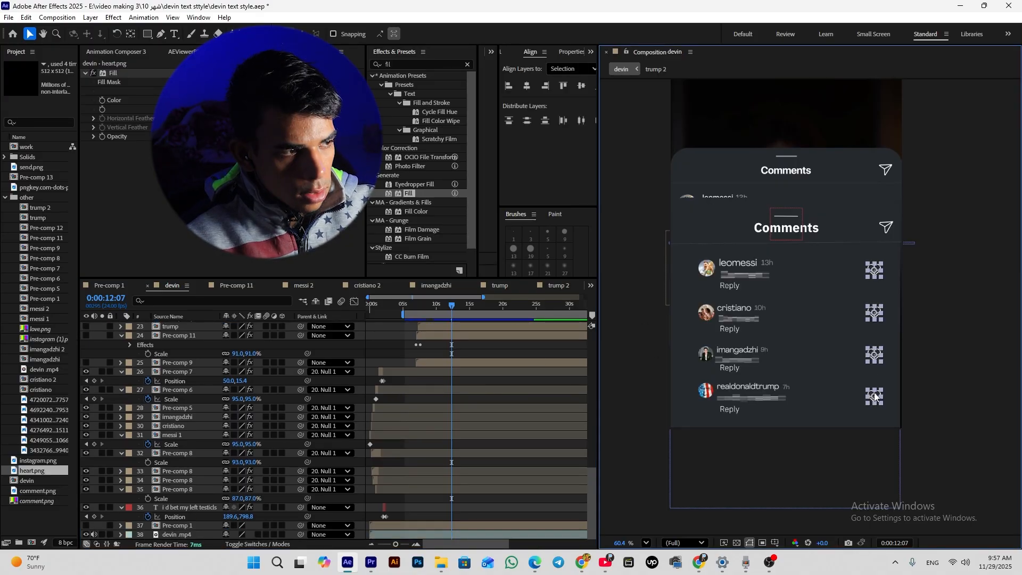
Step: Scale all four heart layers to 6% and move them together slightly to the right
scroll(184, 337, up, 15)
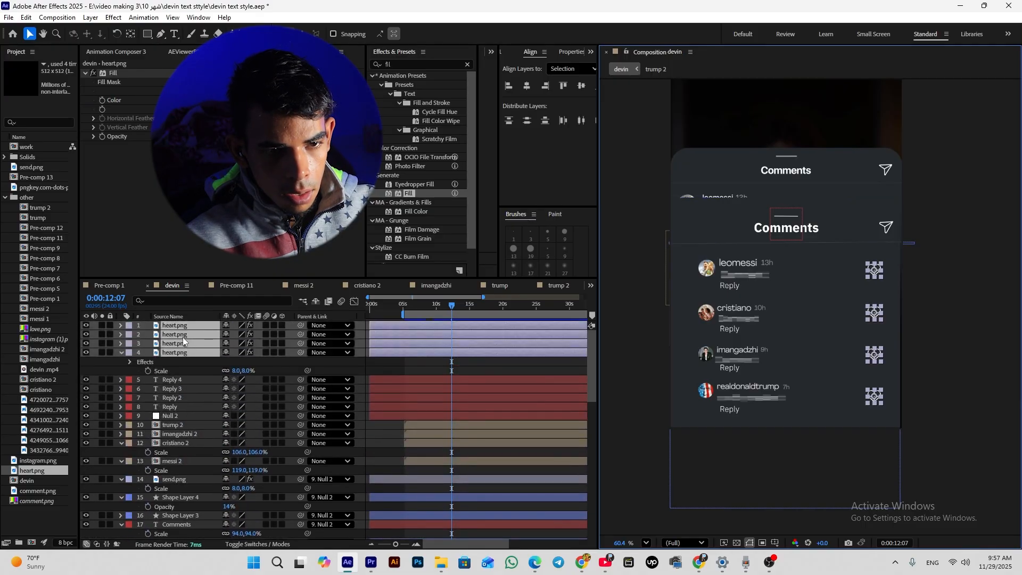
click(246, 372)
key(Down)
key(Down)
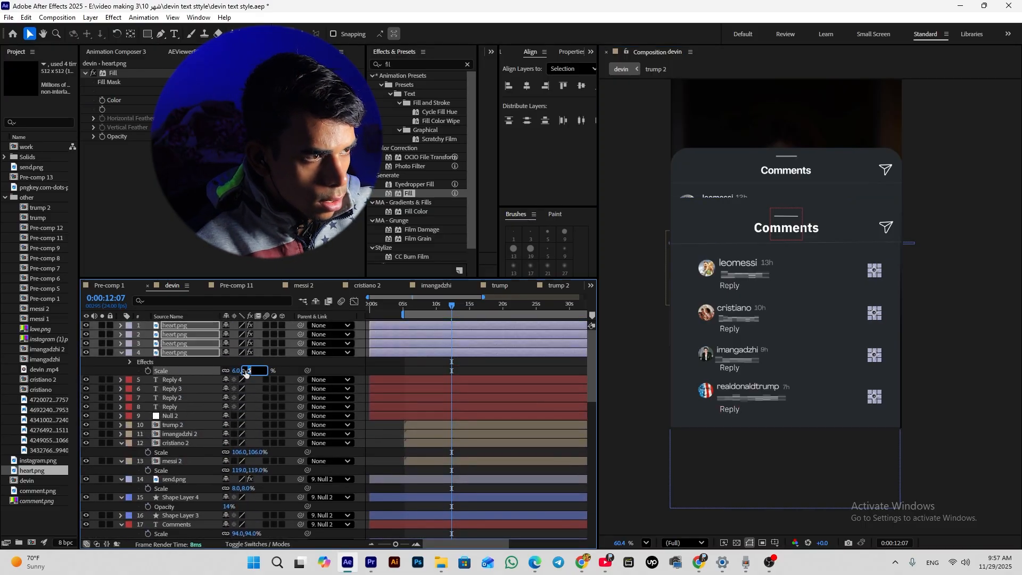
drag(875, 316, 878, 315)
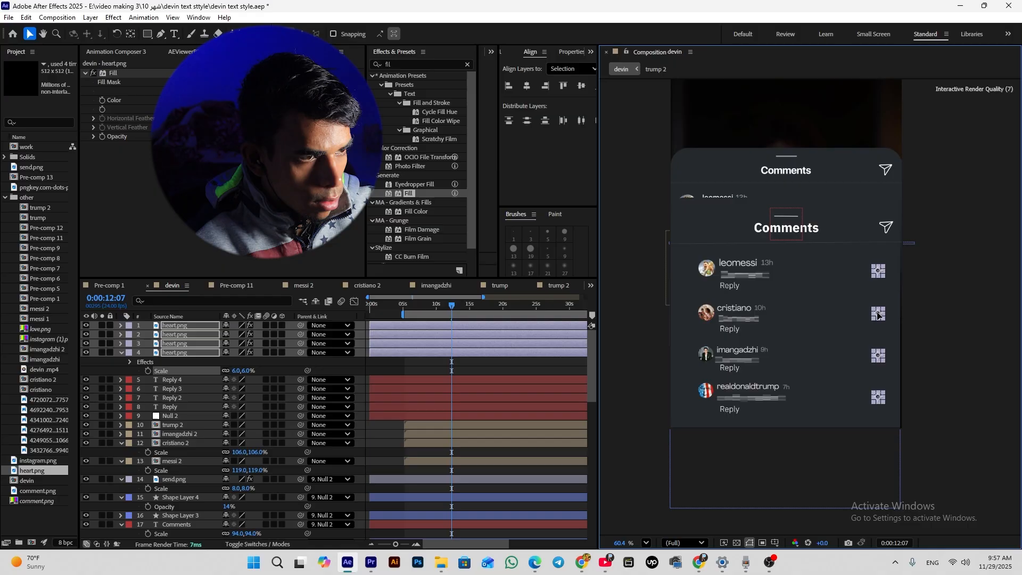
click(515, 372)
click(490, 321)
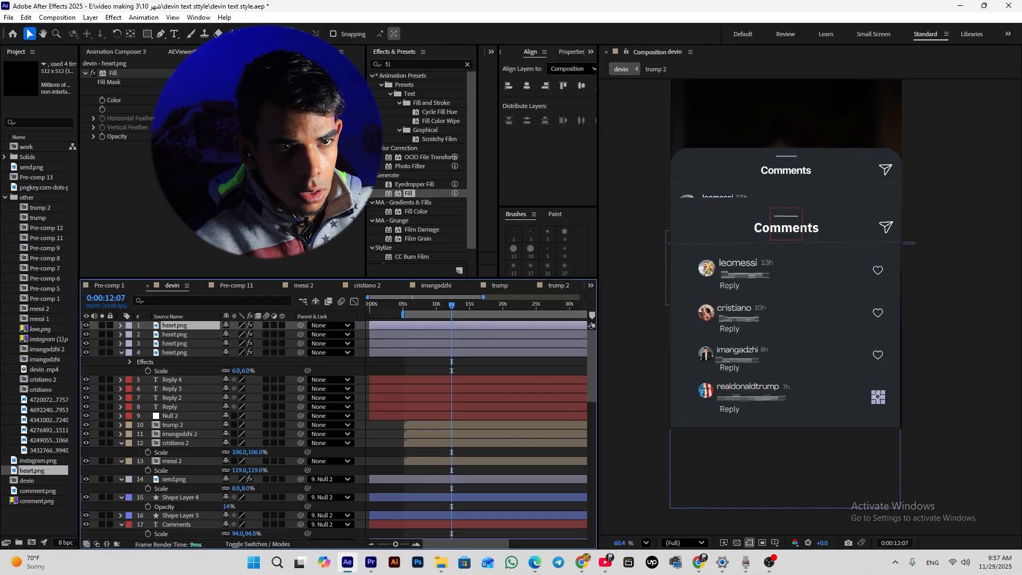
click(213, 100)
click(634, 196)
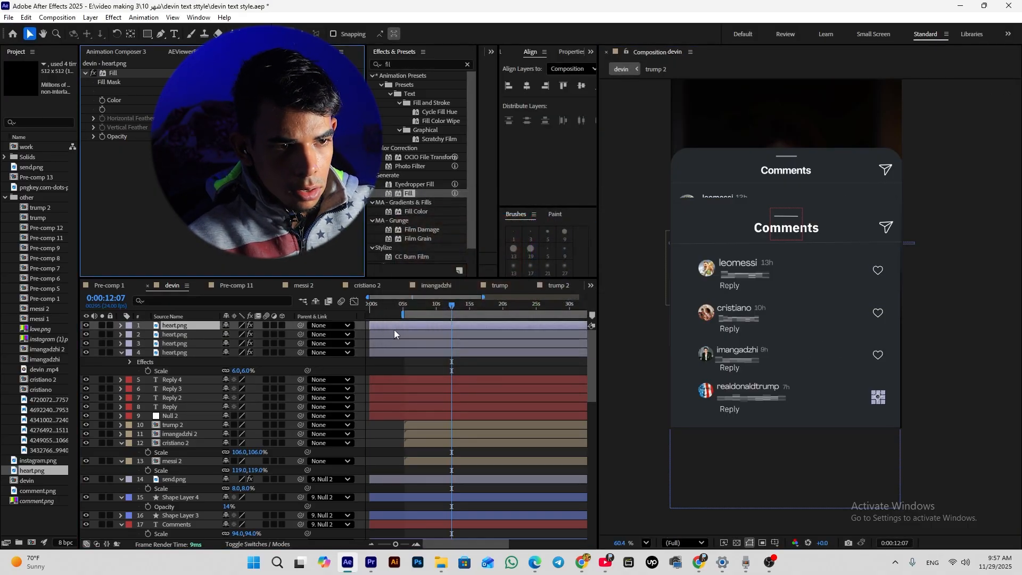
Step: Set the opacity of all four heart layers to 47% and align them horizontally by their centres
shift+click(395, 353)
key(t)
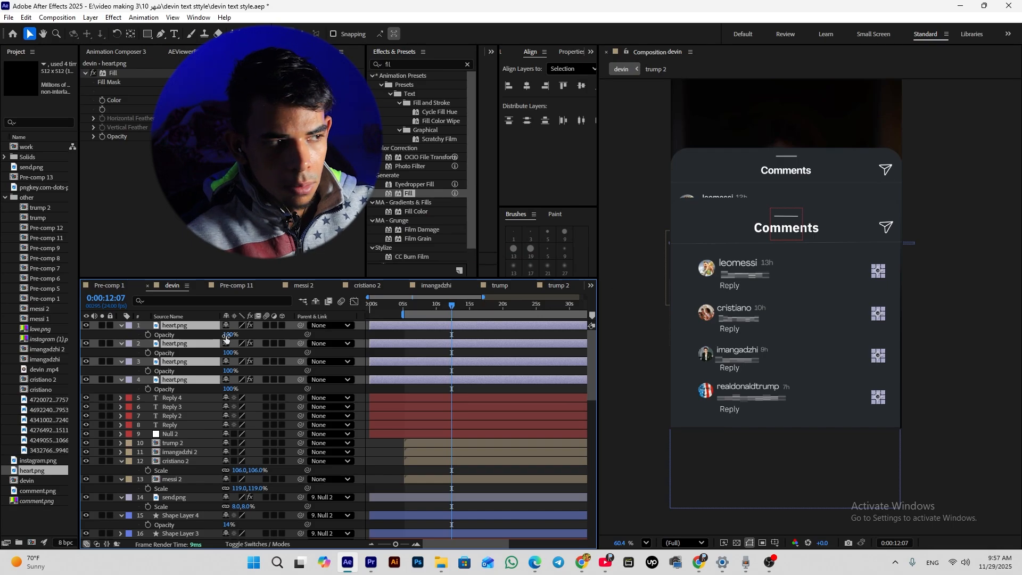
drag(226, 338, 209, 340)
click(113, 349)
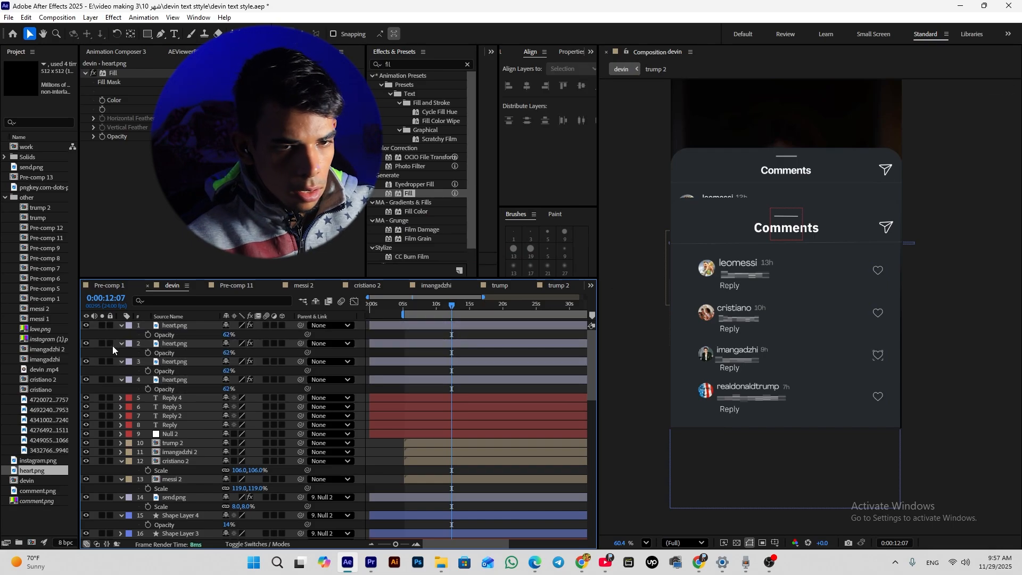
click(174, 325)
shift+click(167, 380)
drag(228, 388, 220, 389)
click(519, 87)
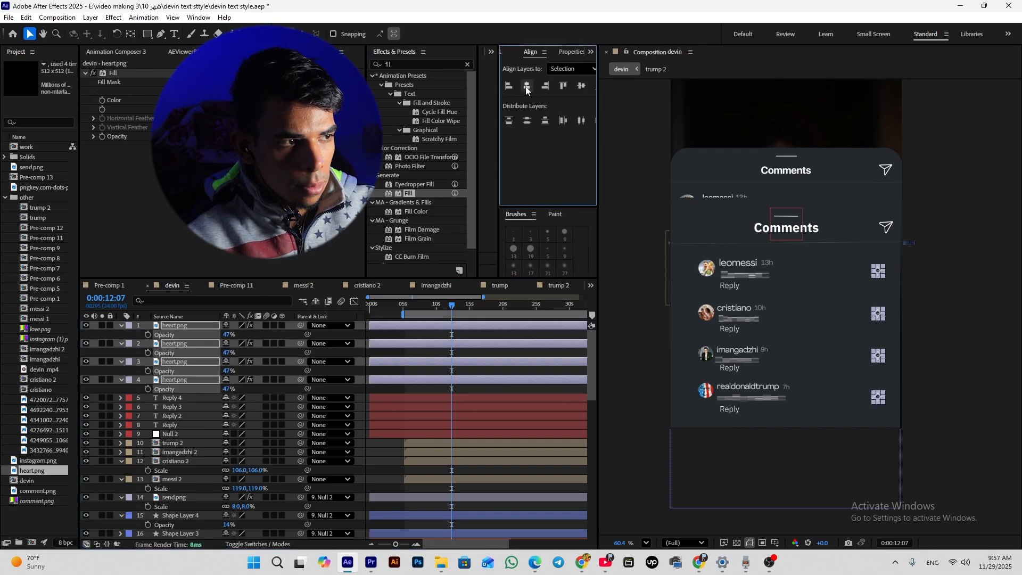
click(470, 391)
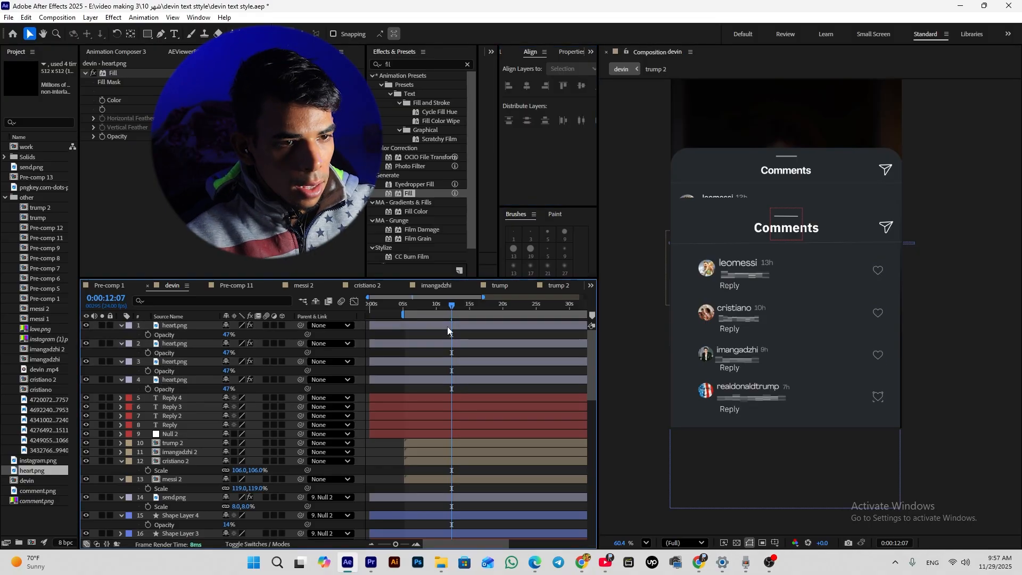
Step: Move Null 2 to the top of the layer stack and parent the heart, Reply and four user comment layers to it
drag(176, 434, 180, 327)
click(179, 335)
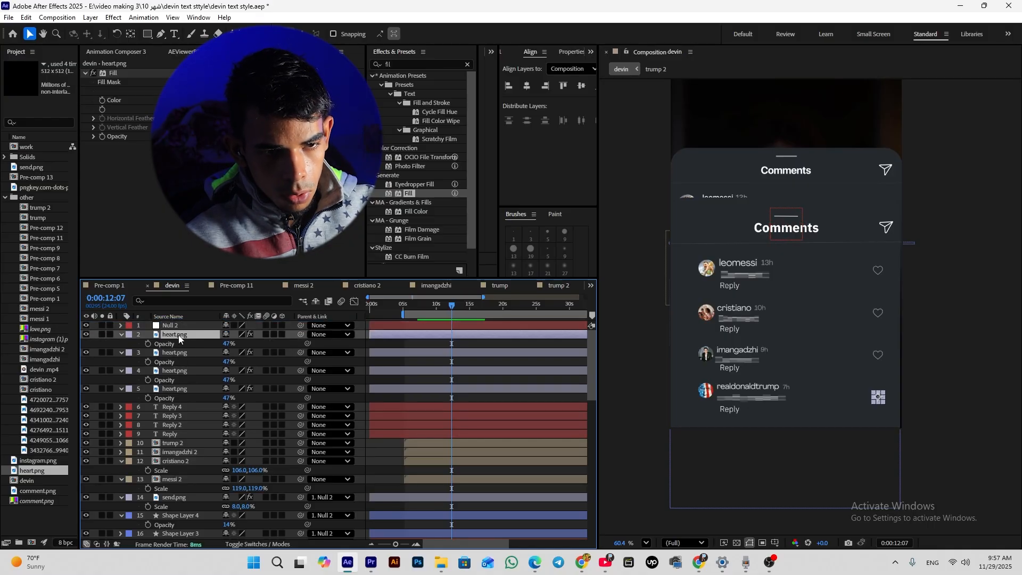
shift+click(189, 480)
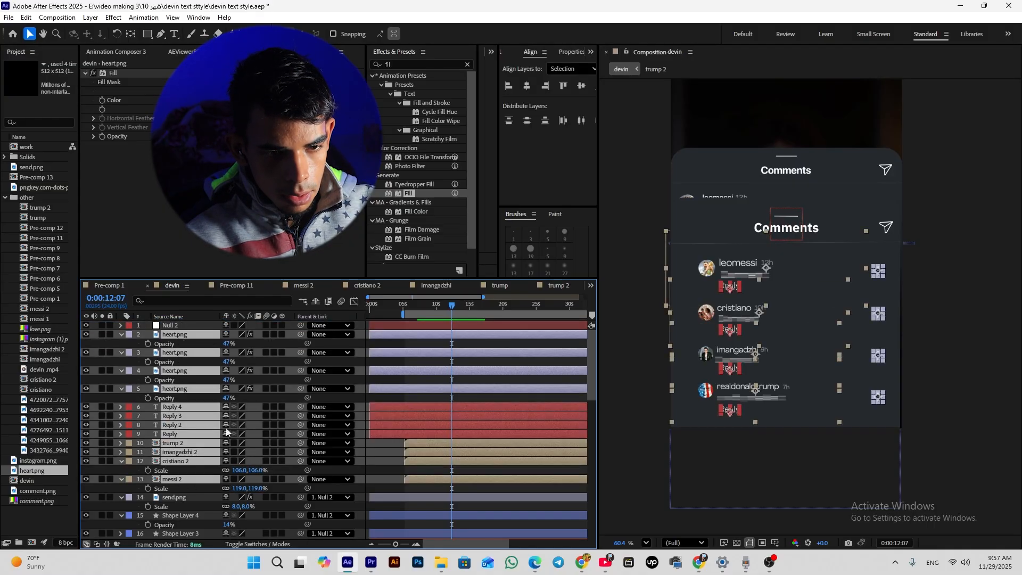
drag(301, 335, 188, 324)
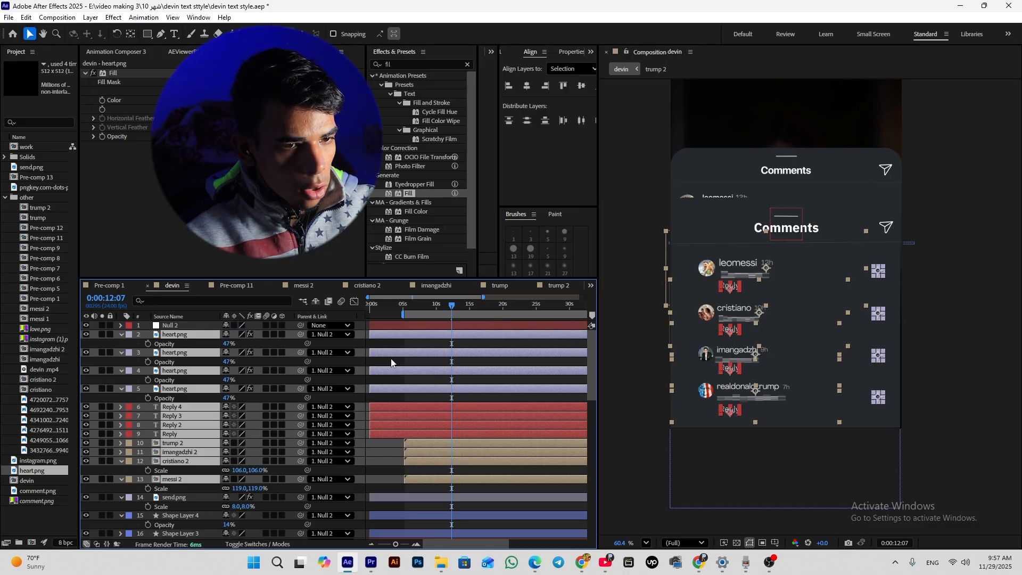
click(437, 362)
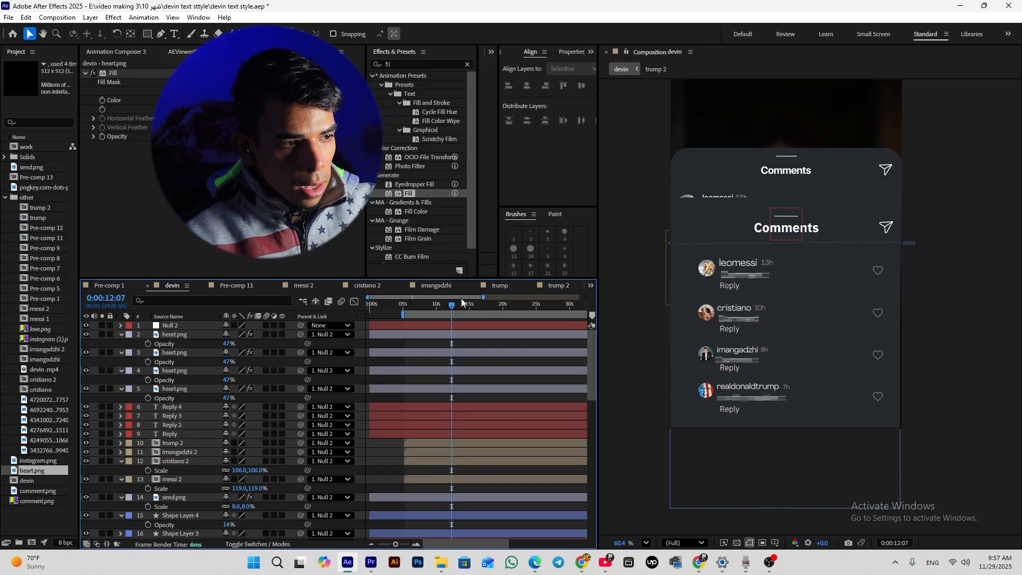
Step: Solo devin.mp4 at 0:00:12:02 to examine where the reference comments panel settles, and restore the full view
mouse_move(449, 305)
mouse_down()
mouse_move(434, 307)
mouse_move(451, 306)
mouse_up()
scroll(458, 322, down, 5)
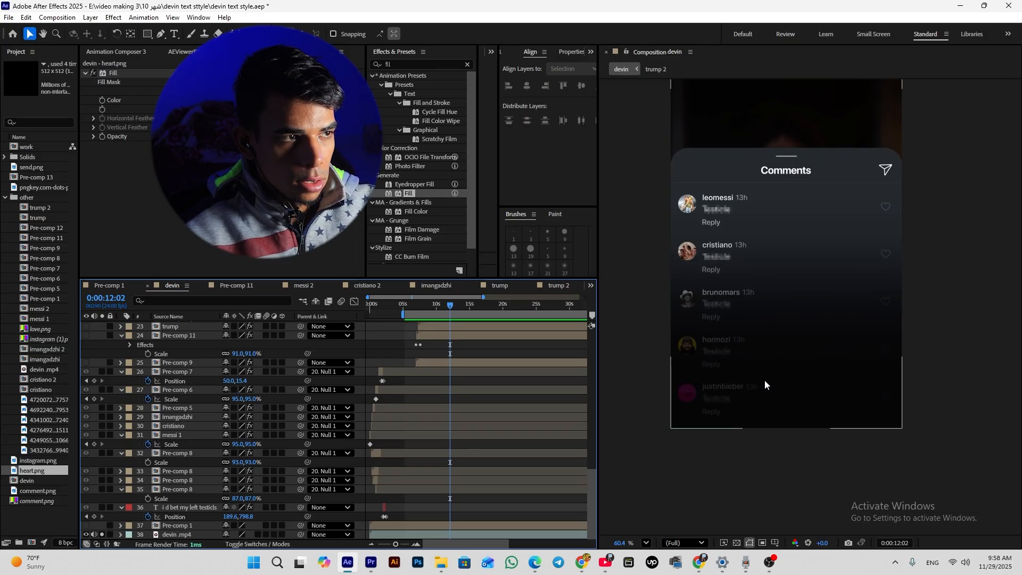
scroll(442, 420, up, 10)
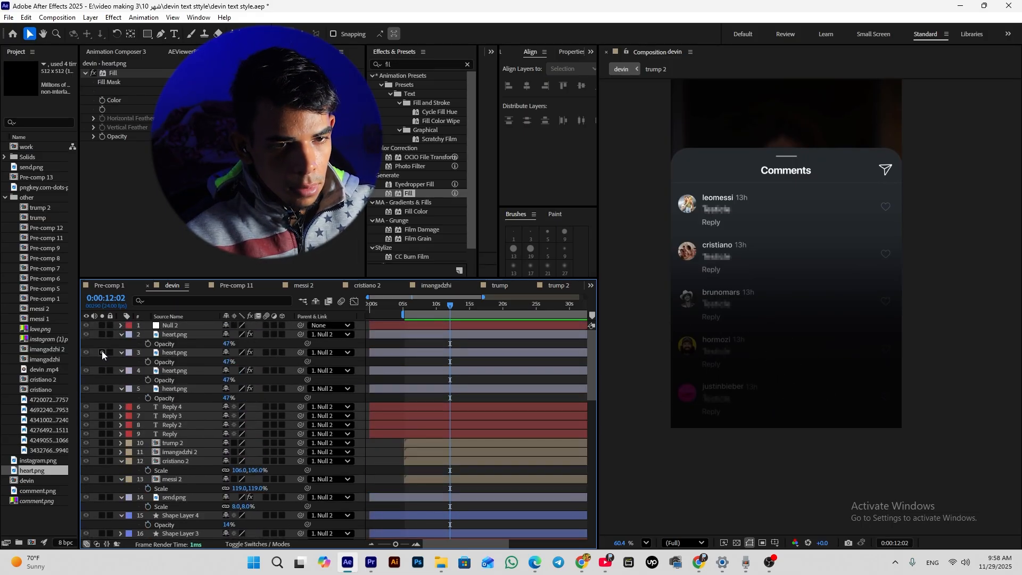
scroll(104, 336, down, 10)
scroll(115, 487, down, 5)
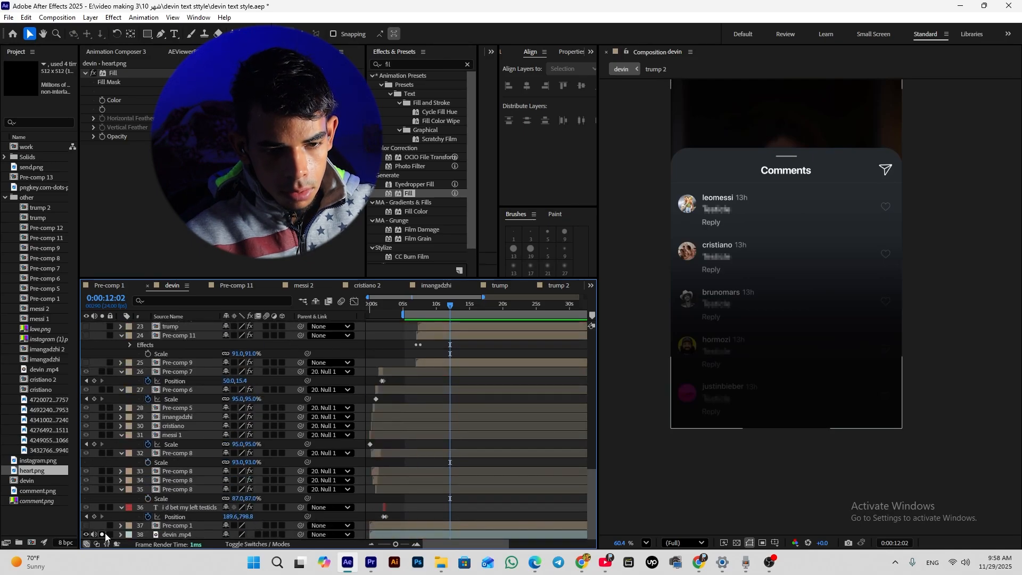
scroll(331, 392, up, 10)
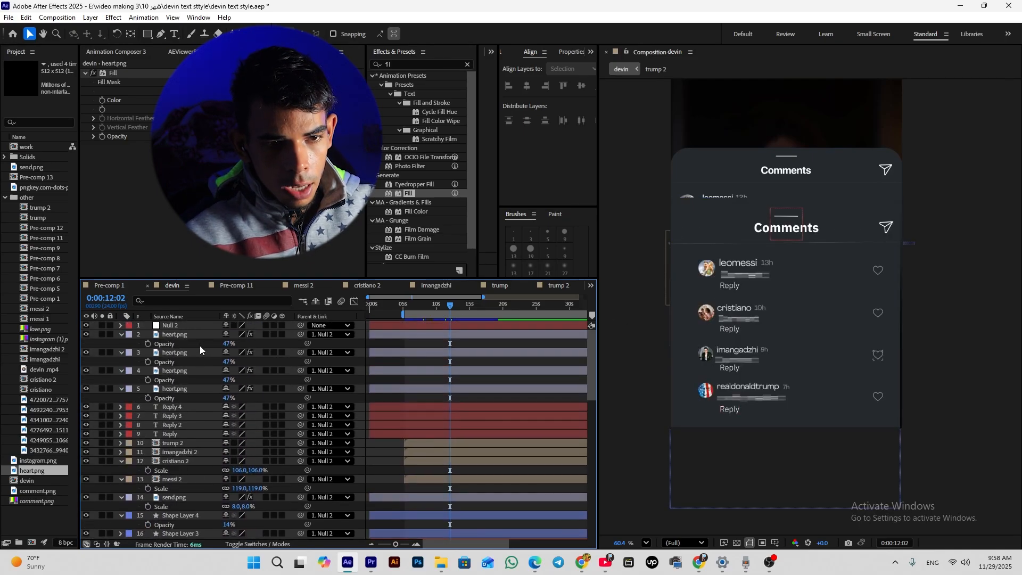
Step: Move Null 2 up to 360, 480 so the panel covers the reference, and keyframe its Position and Opacity at 0:00:12:02
click(182, 327)
drag(787, 227, 787, 175)
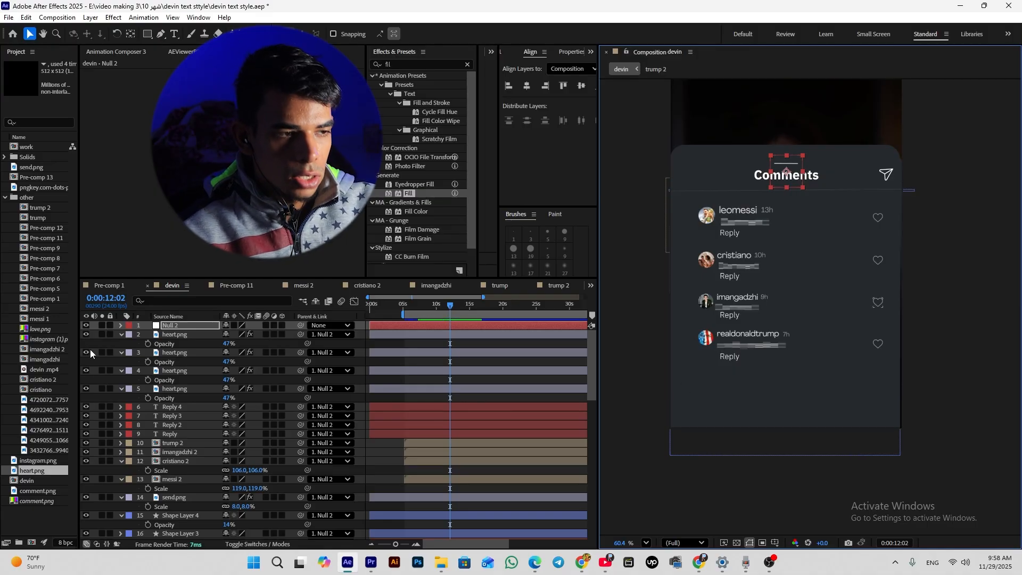
click(120, 326)
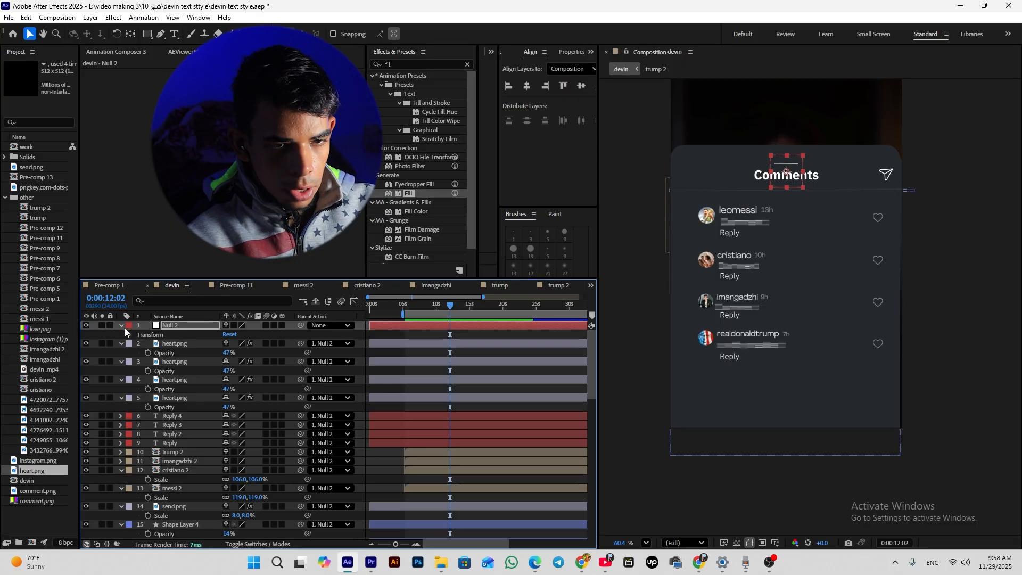
key(alt+shift+p)
key(u)
key(u)
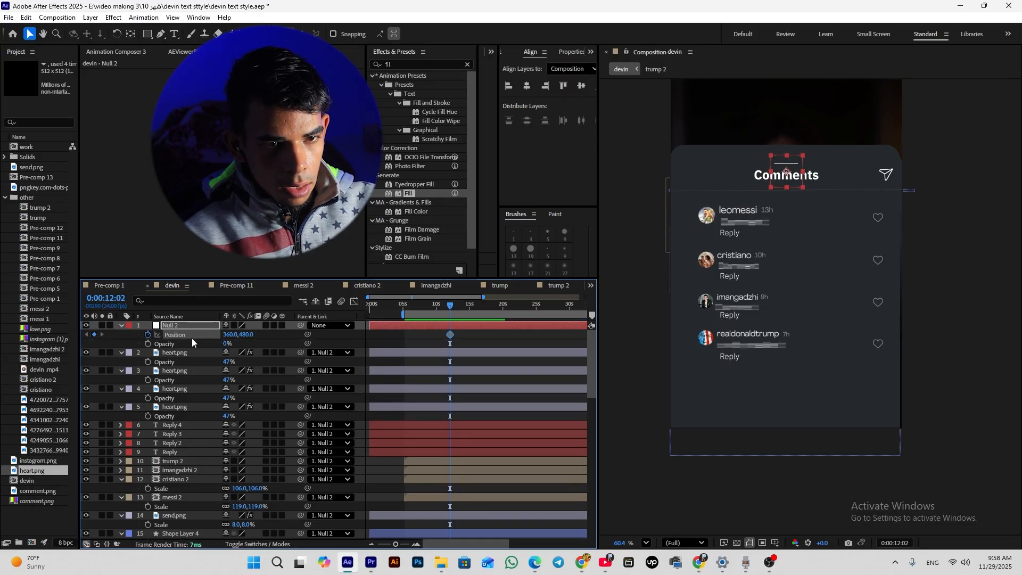
click(149, 344)
Step: Add a Position keyframe of 360, 1156.7 to Null 2 at 0:00:08:19, and shift its keyframes so the last sits at 0:00:12:11
click(404, 306)
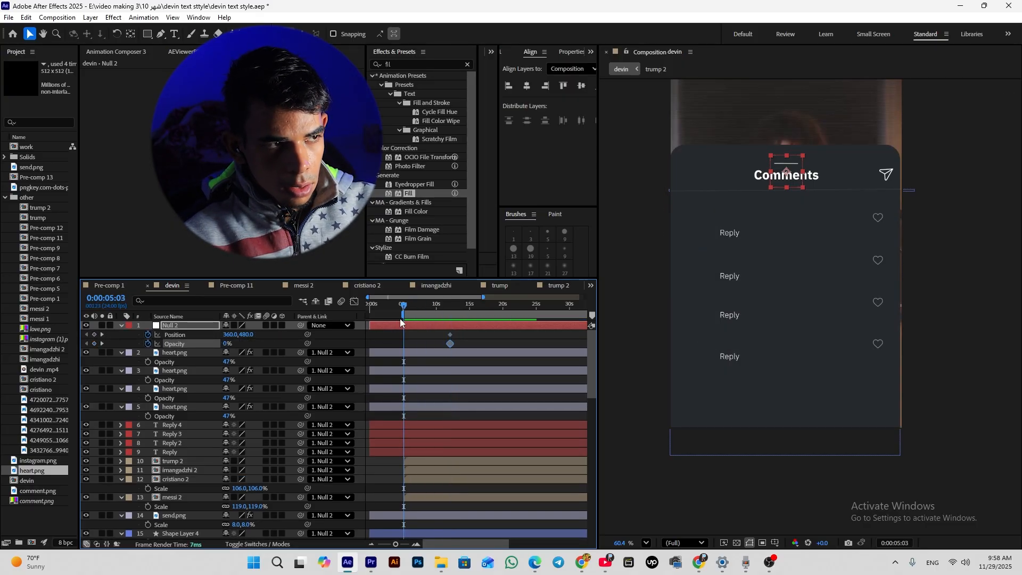
drag(412, 308, 428, 305)
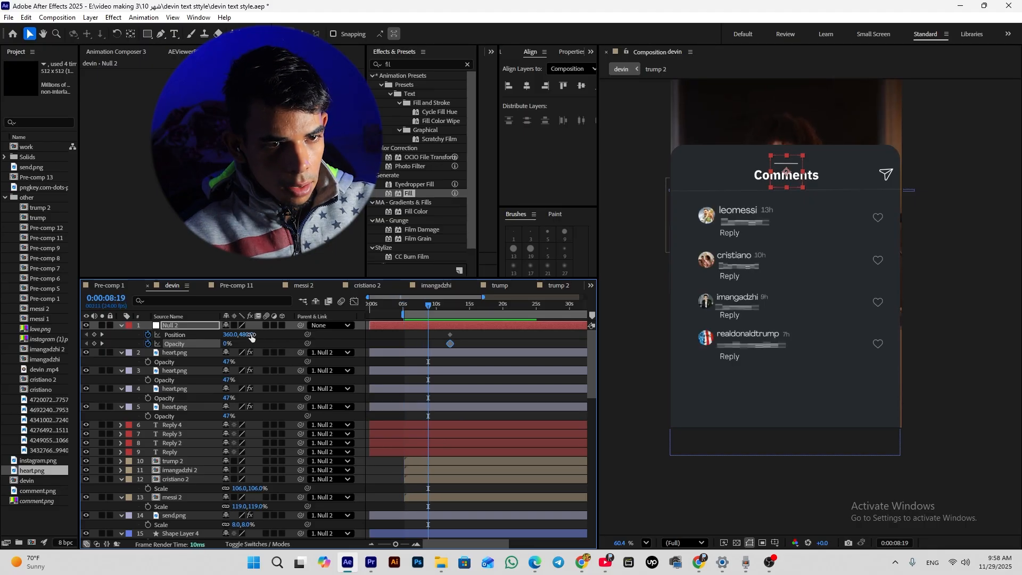
drag(252, 337, 598, 348)
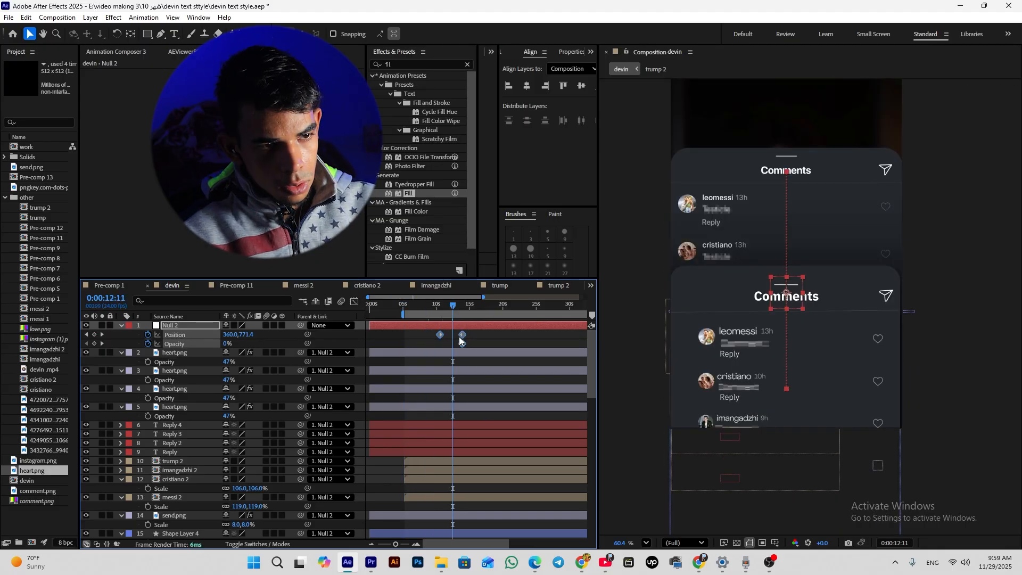
drag(462, 343, 453, 343)
click(466, 337)
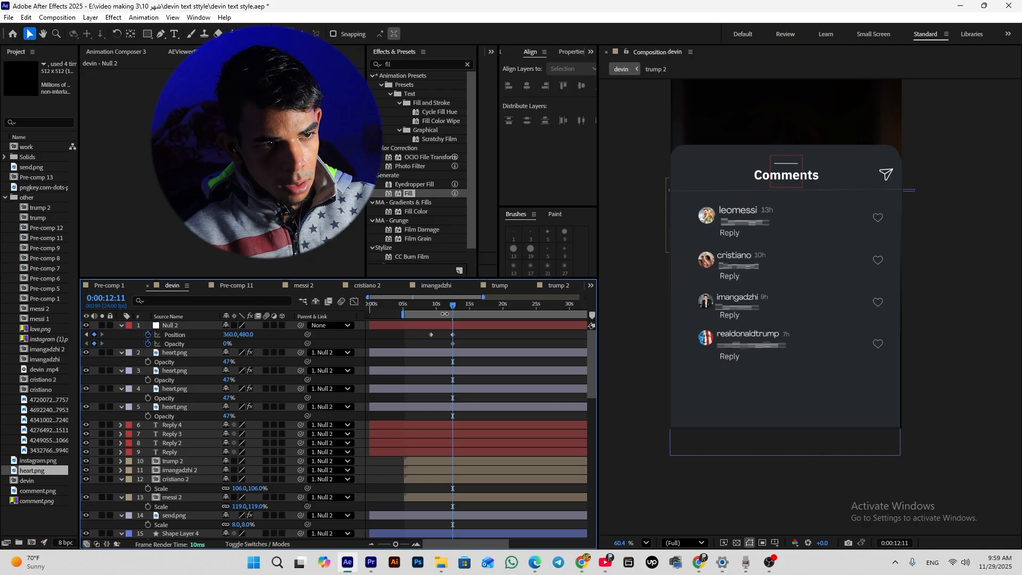
Step: Apply Easy Ease to both Position keyframes of Null 2 and remove its Opacity keyframing
drag(443, 305, 423, 332)
key(F9)
click(418, 347)
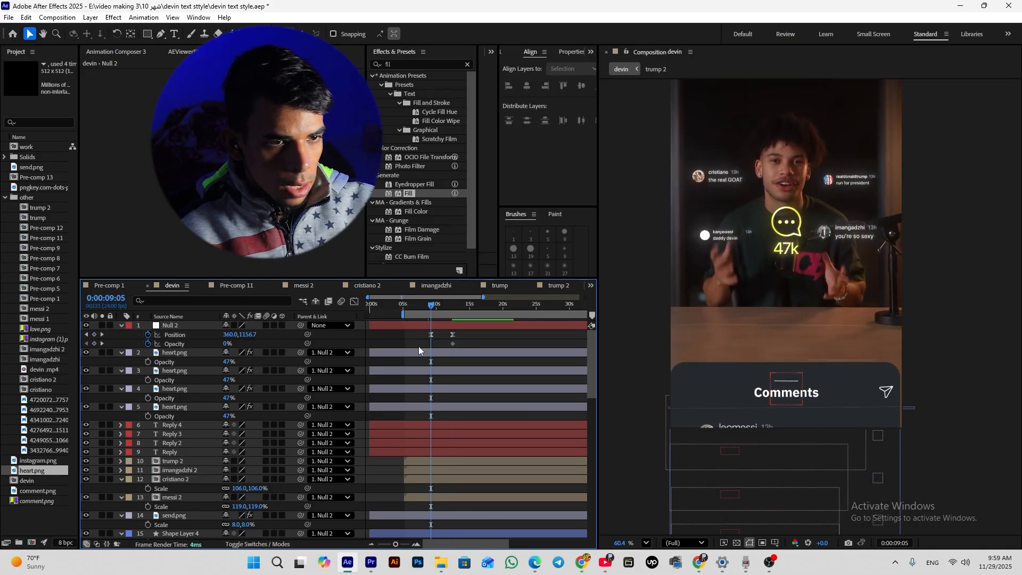
click(148, 343)
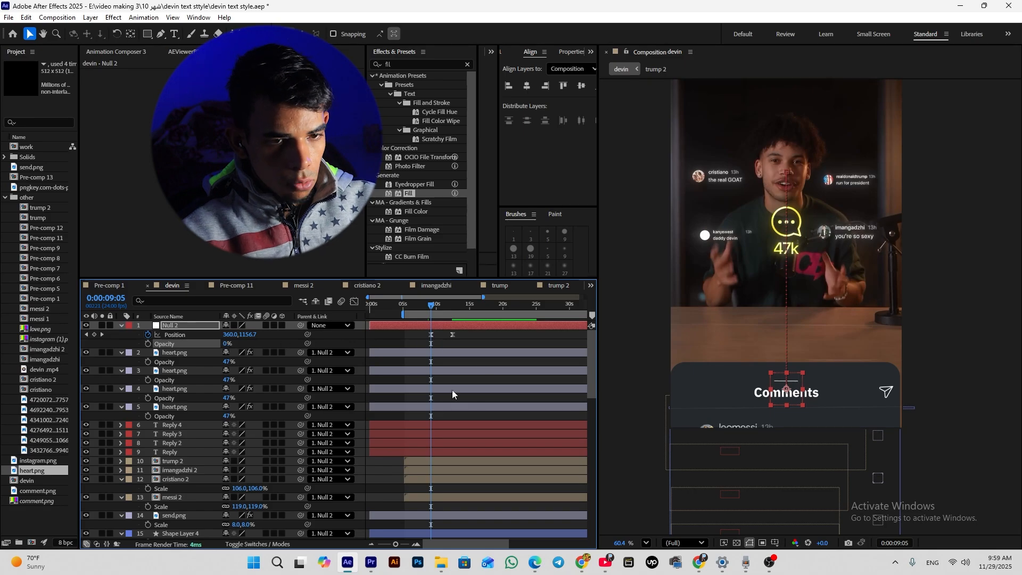
Step: Keyframe an Opacity fade-in from 0% on the panel's heart, text, comment and shape layers, about one second long starting near 0:00:10:08
click(437, 352)
scroll(429, 488, down, 2)
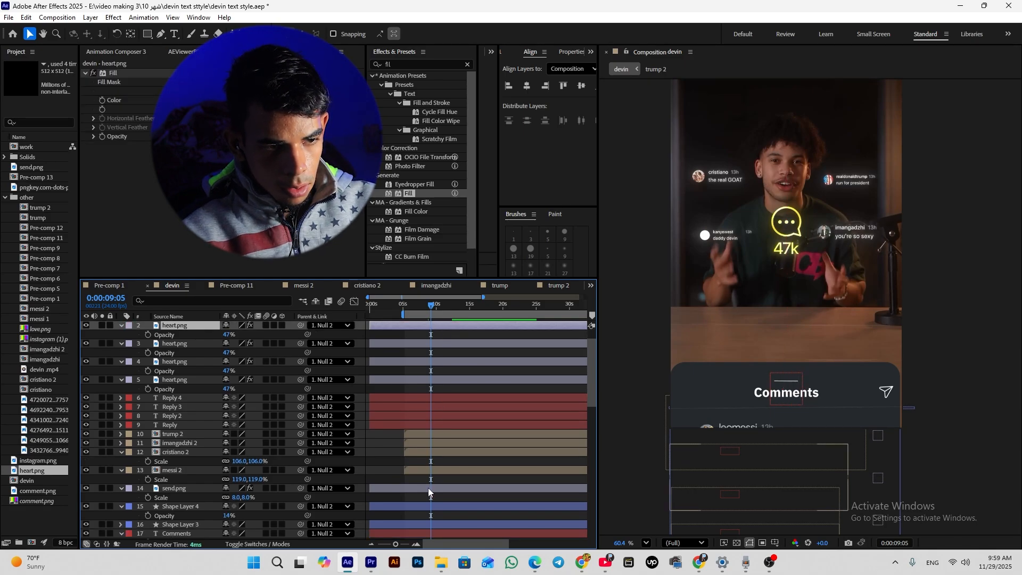
key(ctrl+a)
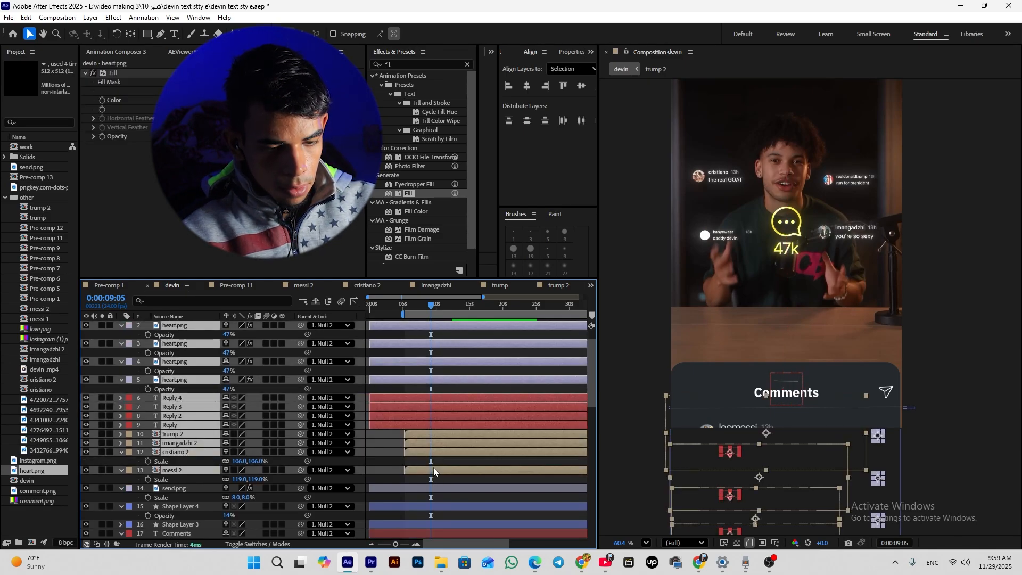
key(alt+shift+t)
click(417, 316)
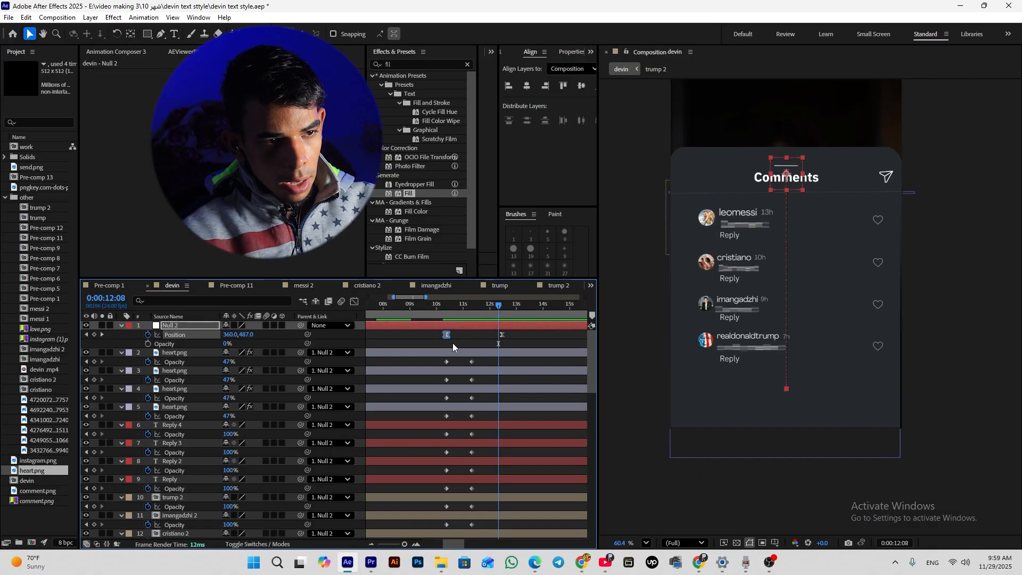
Step: Preview the panel's slide-up and move Null 2's last Position keyframe earlier to about 0:00:11:16
drag(474, 308, 444, 322)
key(space)
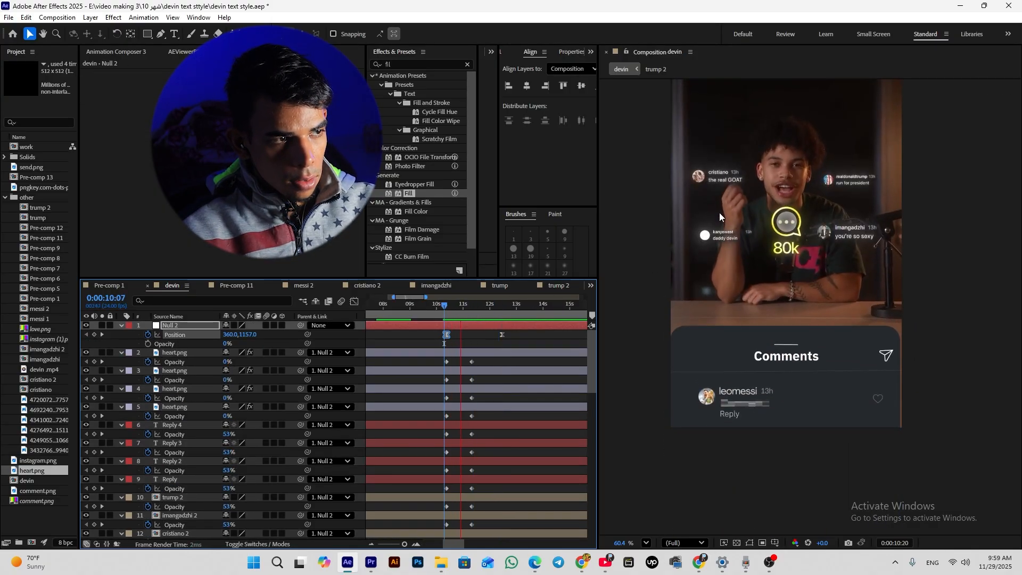
key(space)
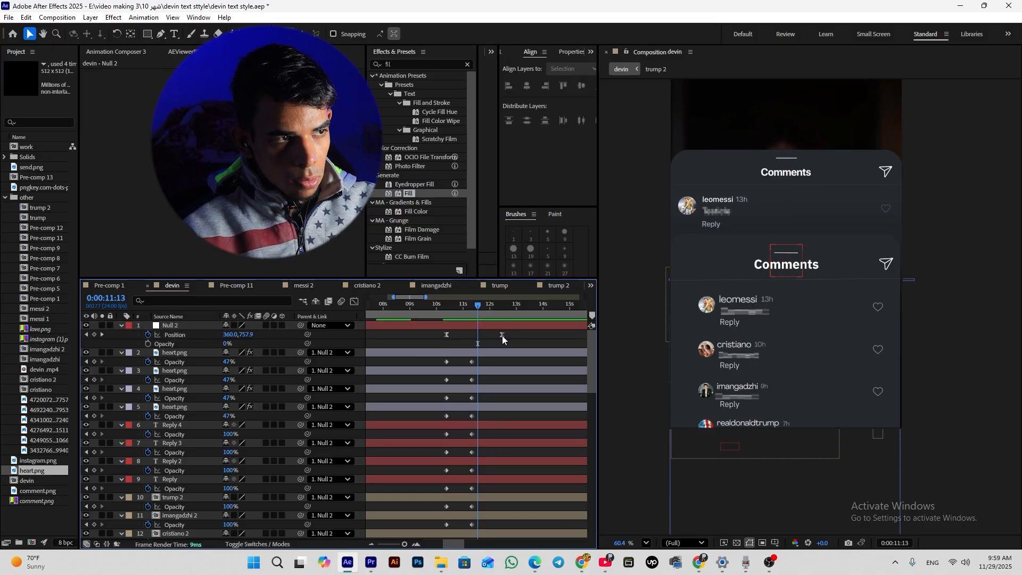
drag(501, 335, 482, 341)
Step: Reshape Null 2's Position speed curve into a sharper peak of about 1300 px/sec and preview the motion
click(355, 302)
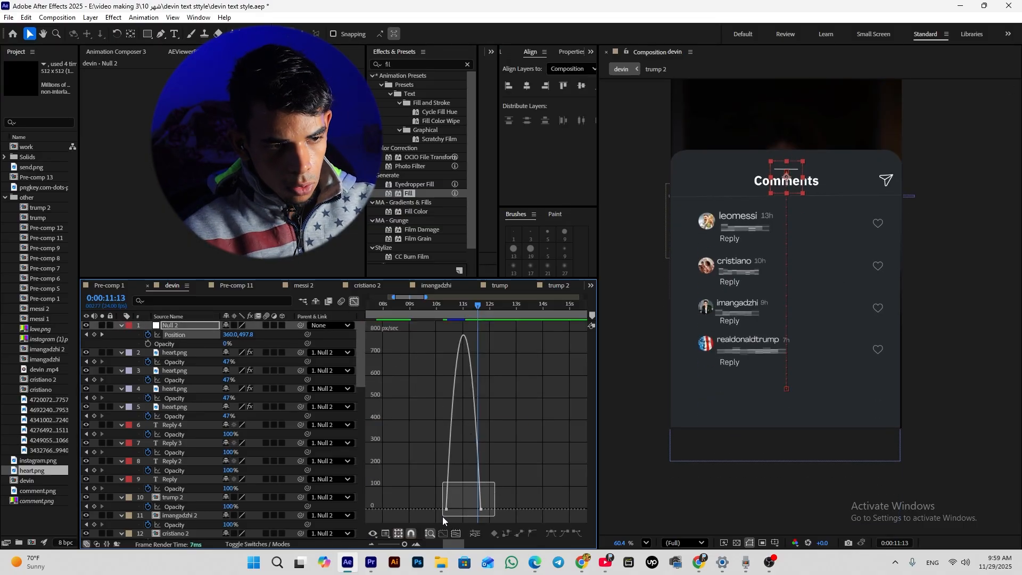
drag(443, 517, 462, 507)
drag(471, 308, 460, 323)
key(space)
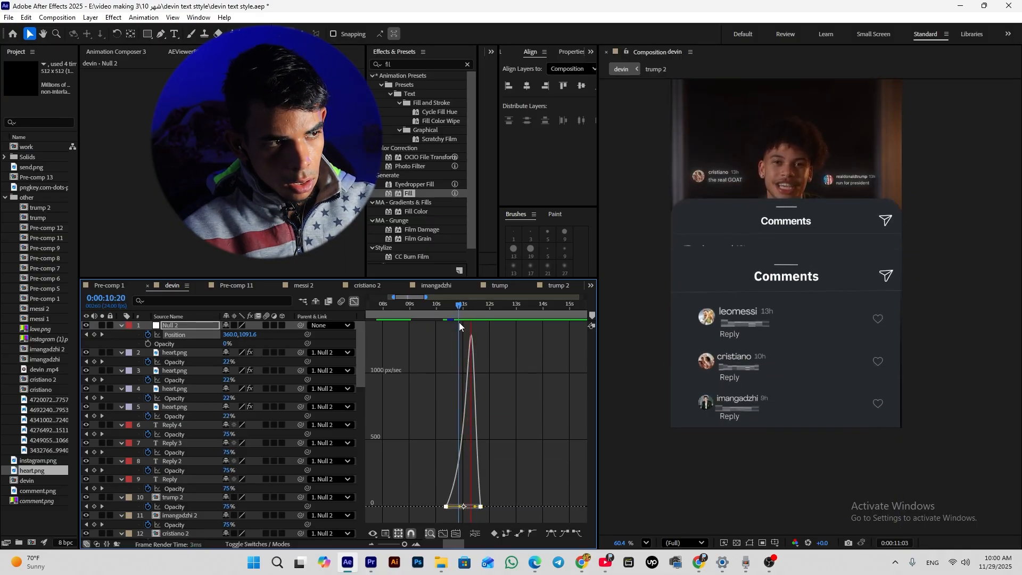
key(space)
Step: Sharpen Null 2's Position speed curve further to a peak of about 1600 px/sec, preview it and return to the layer bars
key(equal)
key(equal)
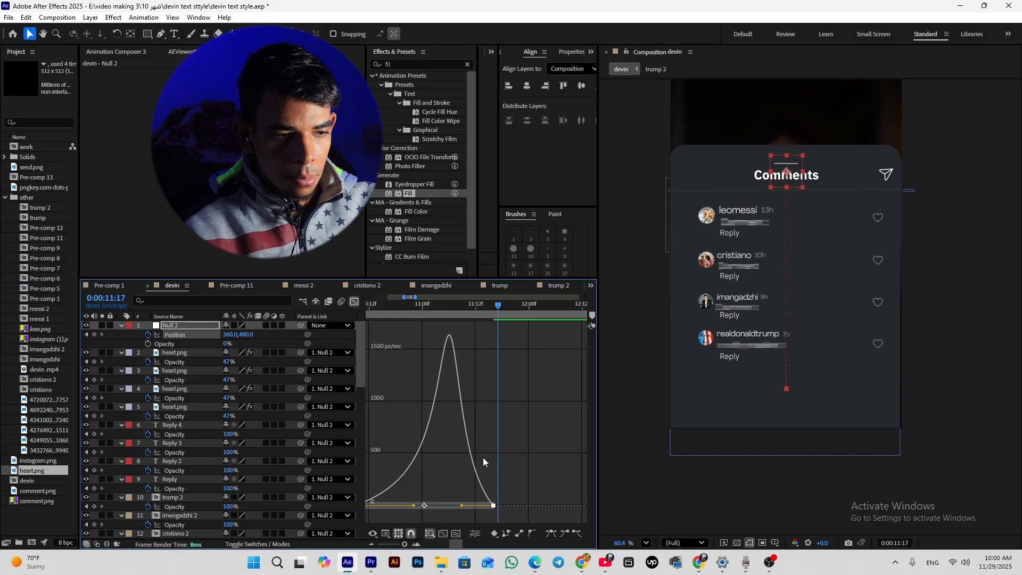
key(minus)
key(minus)
drag(492, 307, 457, 326)
key(space)
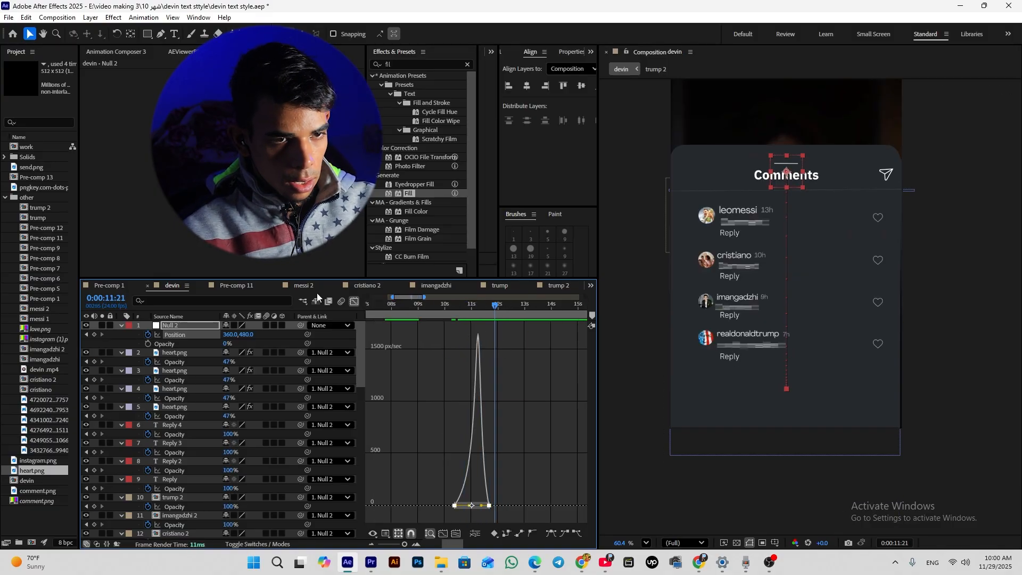
key(shift+F3)
Step: Draw a wide rectangle shape over the lower part of the comments panel and fill it with black
click(148, 33)
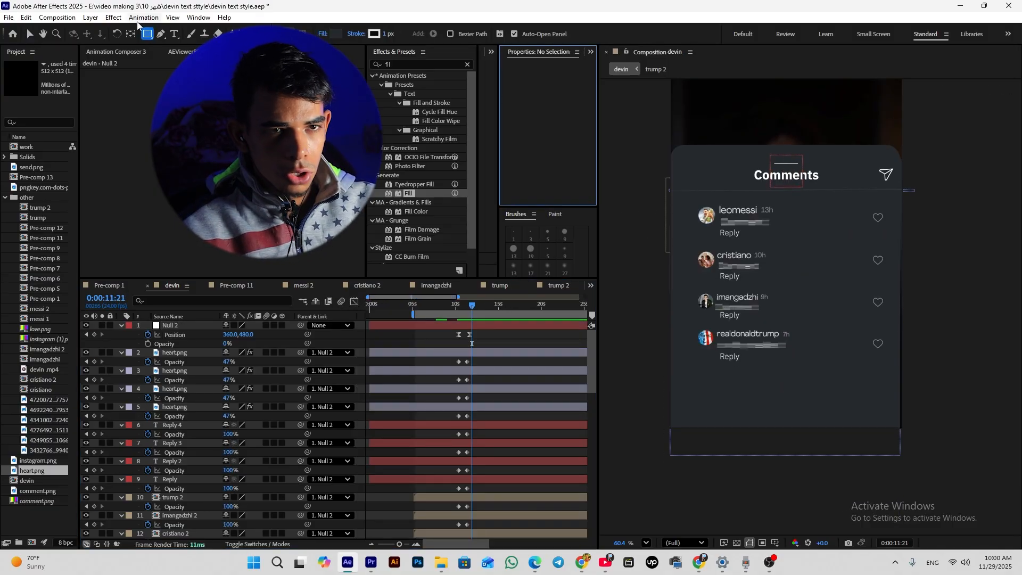
scroll(706, 208, down, 1)
drag(953, 257, 587, 461)
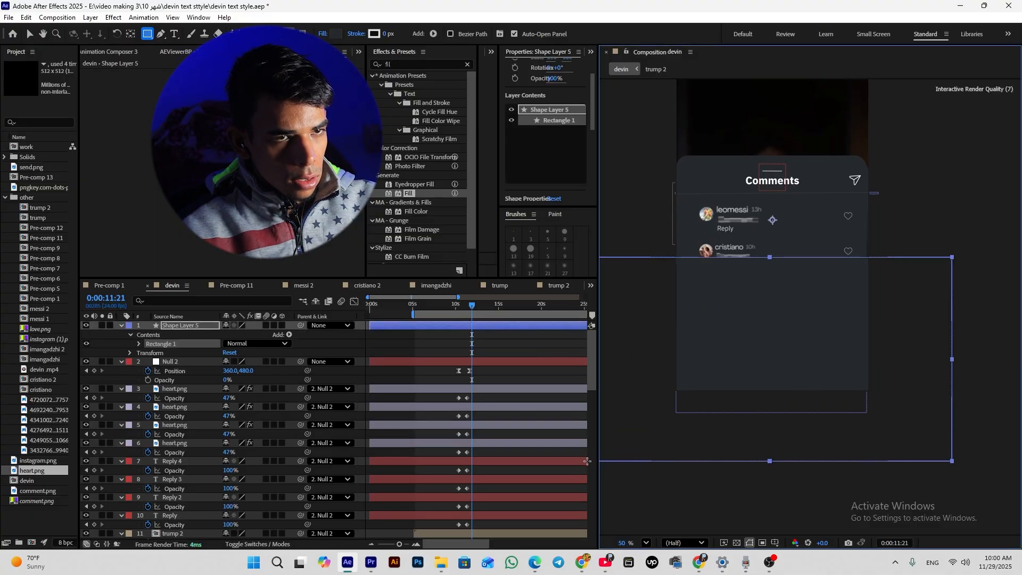
click(336, 34)
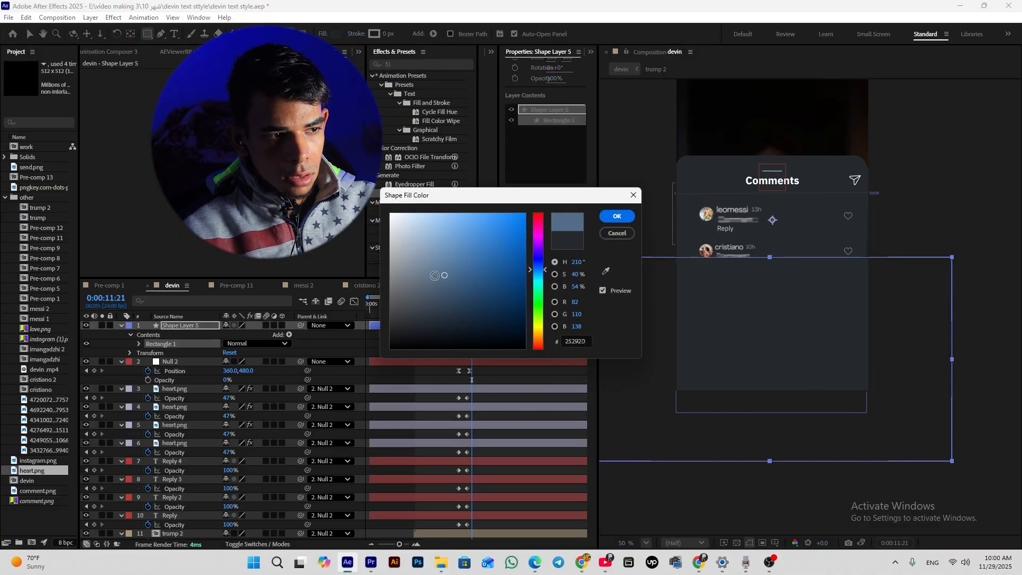
drag(435, 275, 392, 349)
click(611, 217)
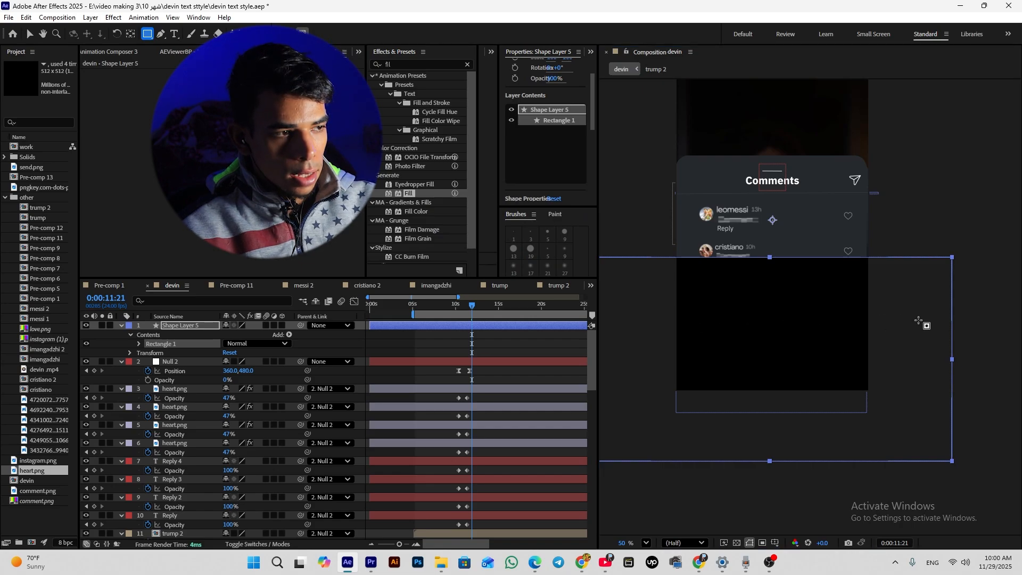
Step: Mask the lower part of the black rectangle and set Mask Feather to 217 pixels so its upper edge fades out
drag(968, 323, 539, 511)
click(139, 361)
drag(248, 380, 362, 378)
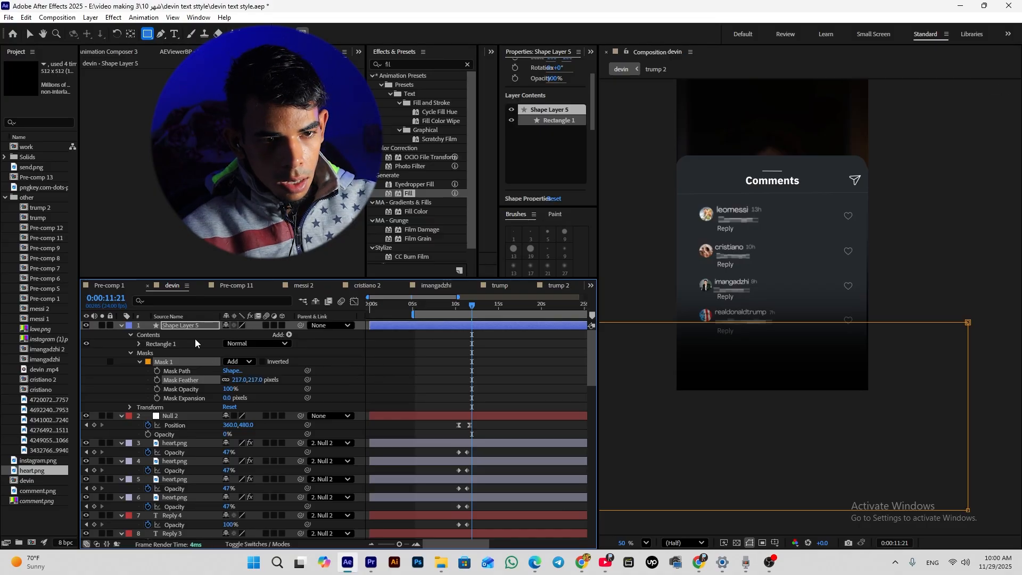
Step: Move Shape Layer 5 below the first heart.png layer and parent it to Null 2
drag(193, 326, 204, 443)
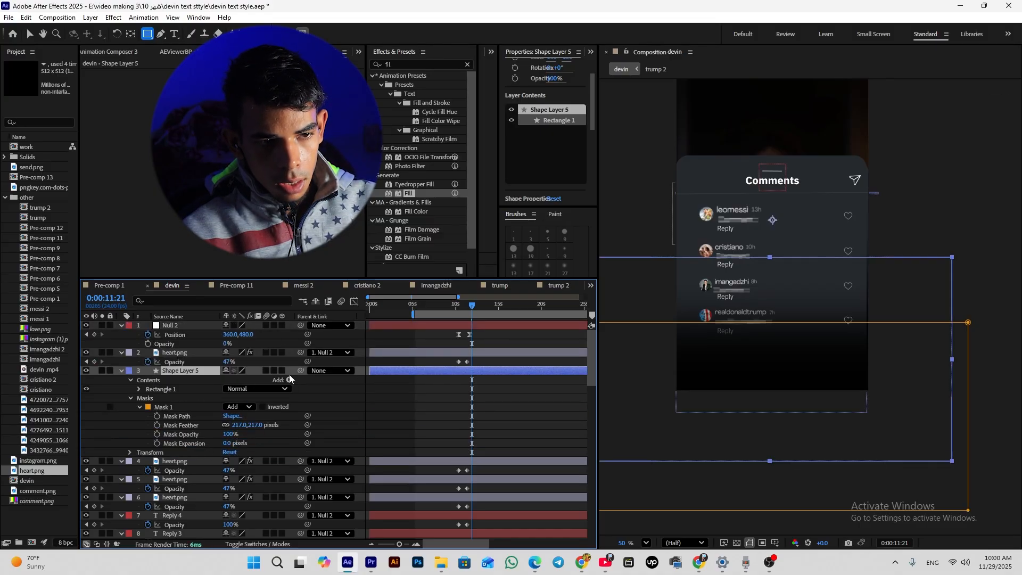
drag(301, 370, 188, 328)
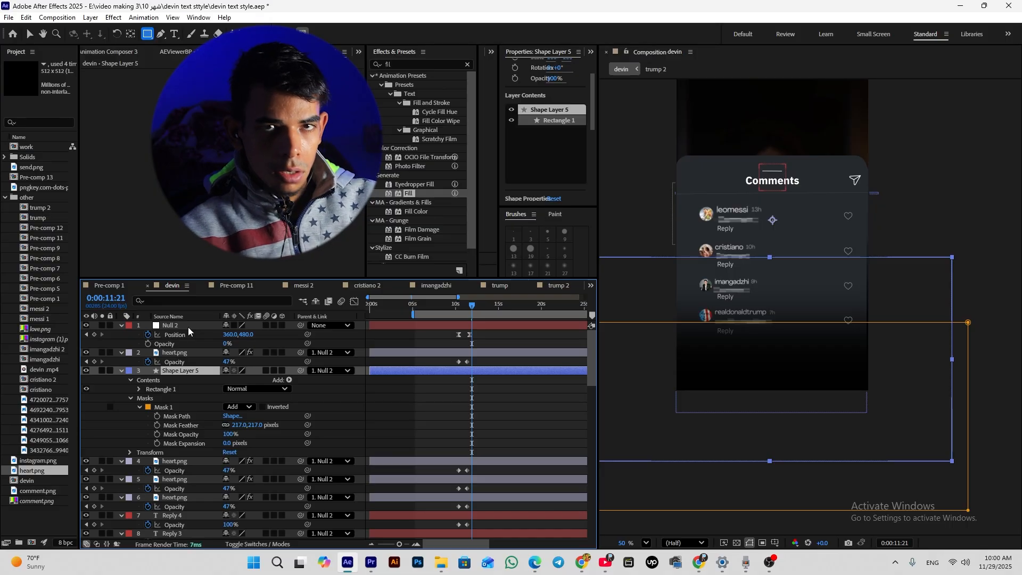
drag(470, 307, 461, 333)
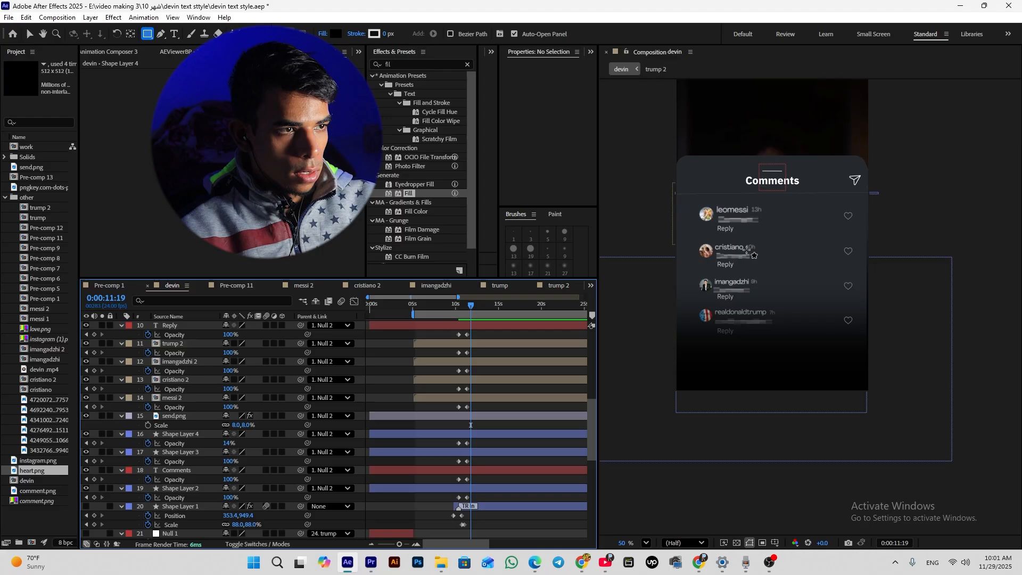
Step: Save the project and preview the panel's entrance with the black fade from about 0:00:10:08
drag(767, 217, 749, 239)
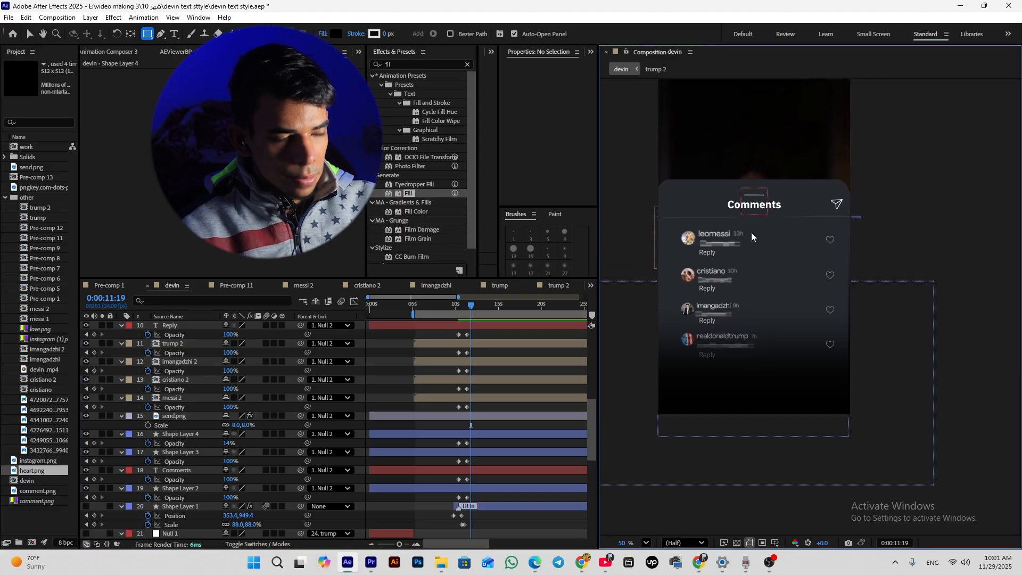
key(ctrl+s)
drag(471, 312, 456, 314)
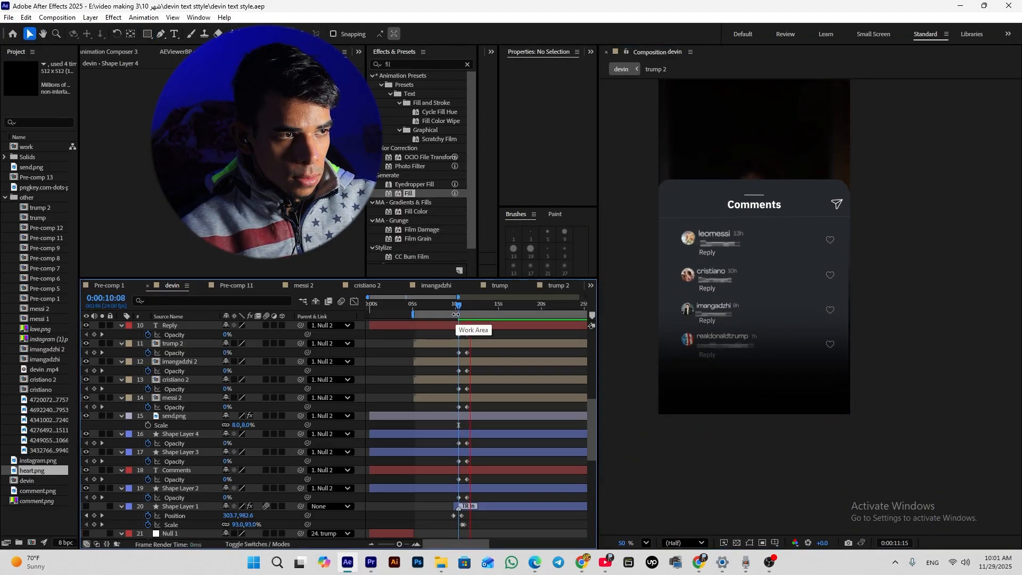
key(space)
Step: Solo devin.mp4 and examine the reference around 0:00:12:14 to find when the comments change
scroll(141, 458, down, 10)
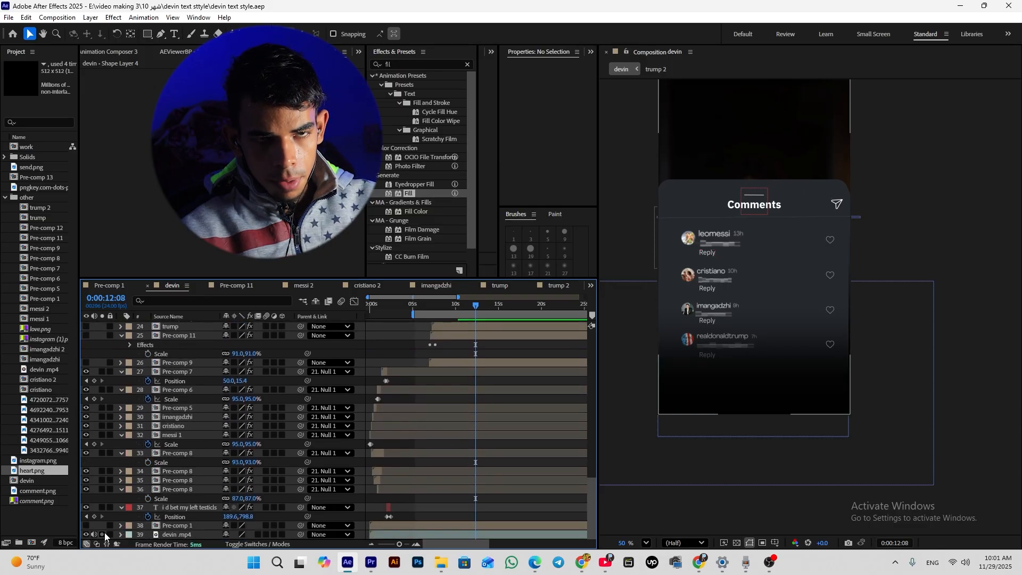
click(102, 535)
drag(477, 304, 479, 304)
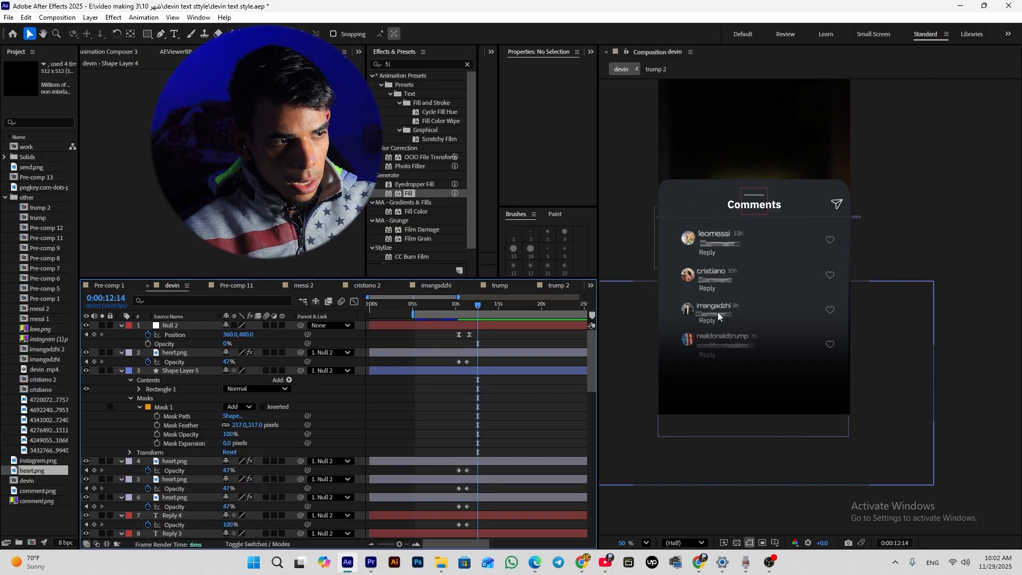
Step: Trim the ends of the trump 2 and imangadzhi 2 layers to 0:00:12:14
scroll(477, 451, down, 3)
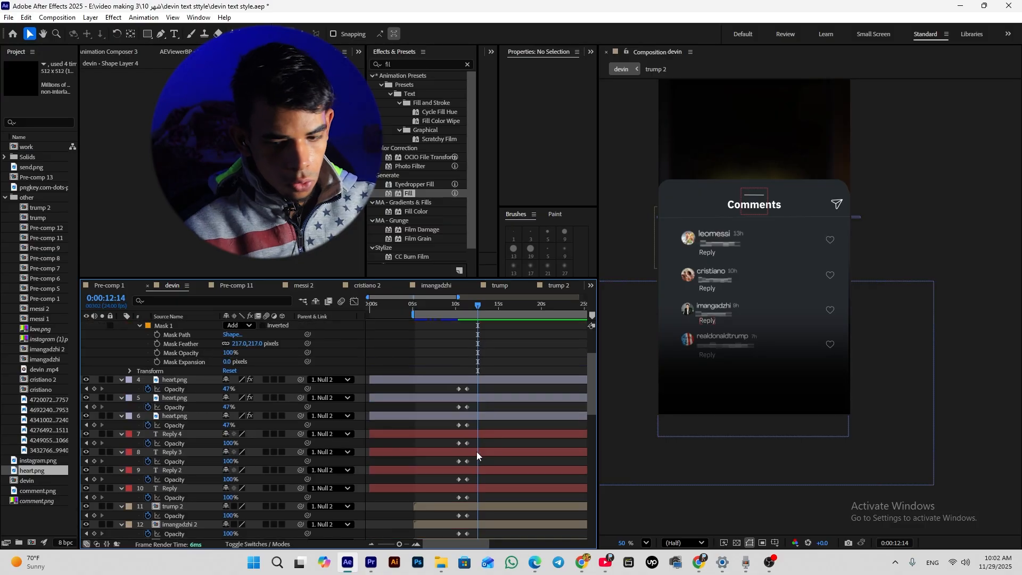
scroll(467, 464, down, 1)
click(457, 479)
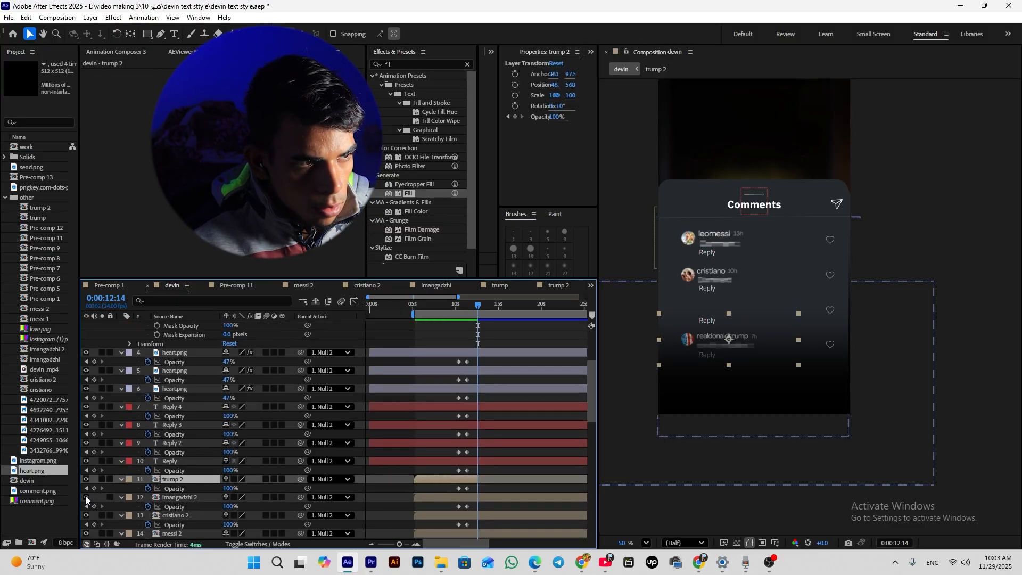
click(432, 497)
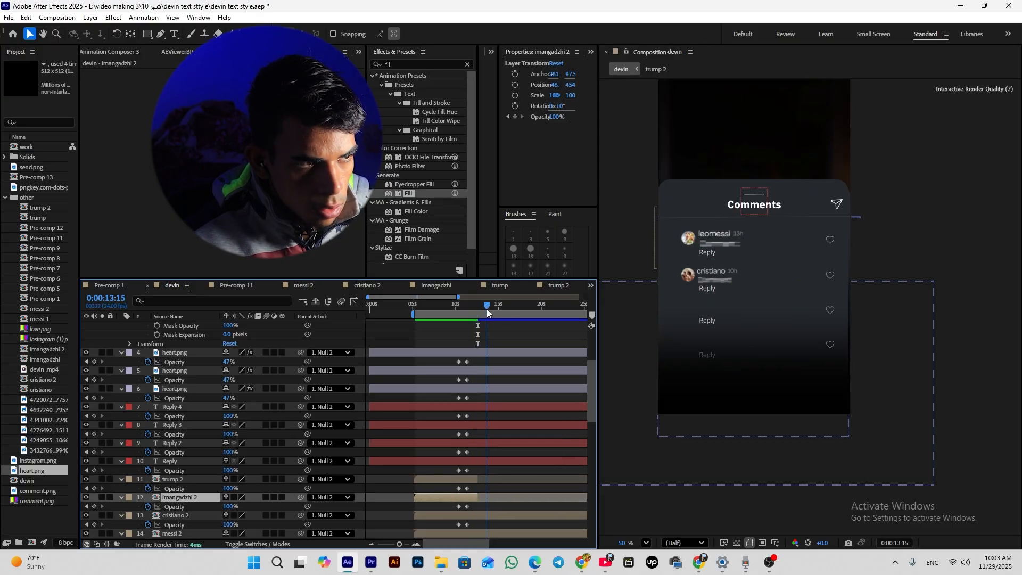
Step: Trim the ends of the Reply 4 and Reply 3 layers to 0:00:12:14 and check the cut
click(521, 408)
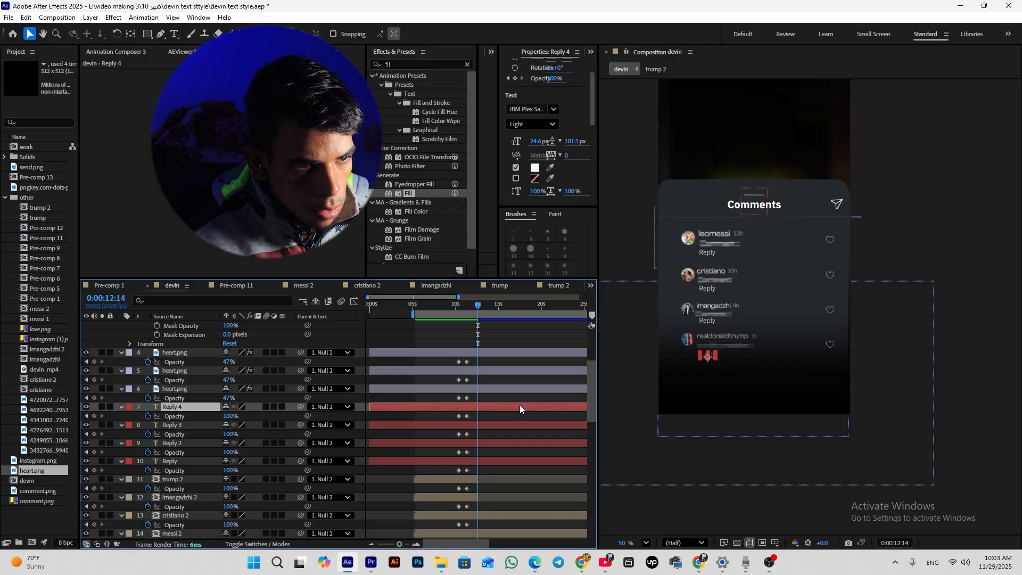
shift+click(491, 426)
key(alt+bracketright)
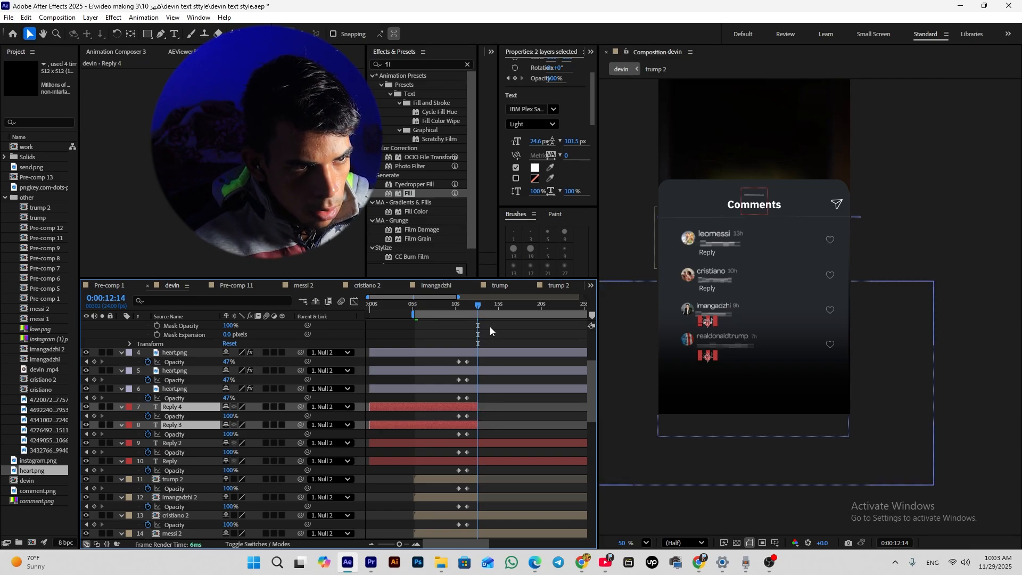
click(483, 309)
drag(483, 312, 479, 321)
Step: Trim the hearts of the two lower comments to 0:00:12:14, move the realdonaldtrump heart below Shape Layer 5, and save the project
scroll(480, 394, up, 1)
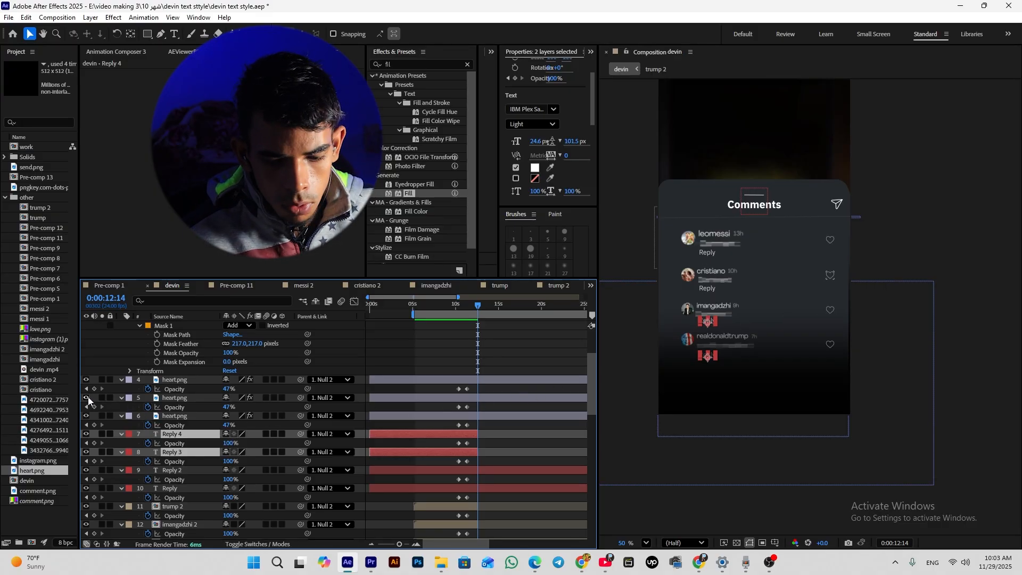
click(830, 345)
scroll(374, 408, up, 3)
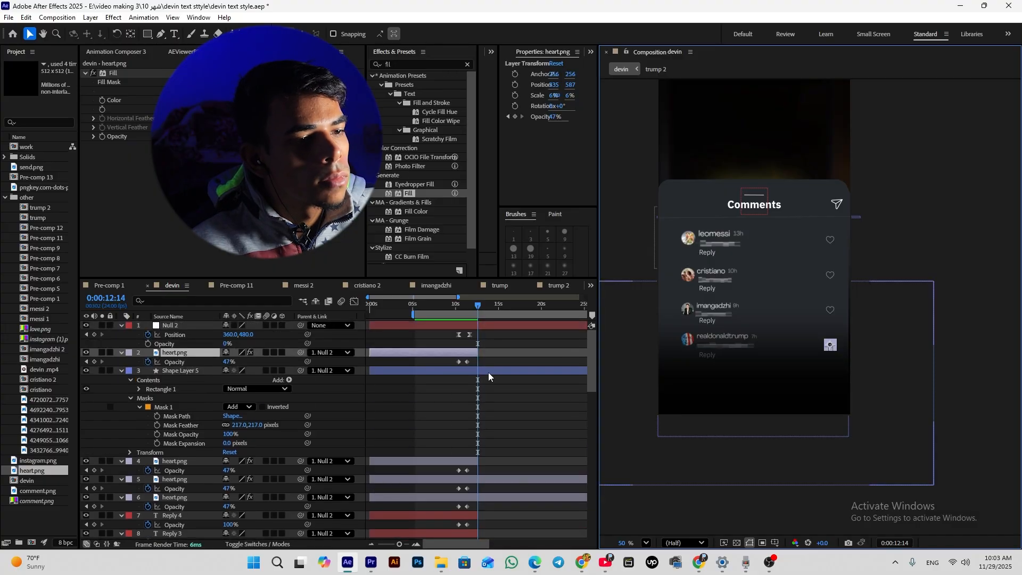
drag(199, 354, 196, 450)
click(464, 379)
key(ctrl+s)
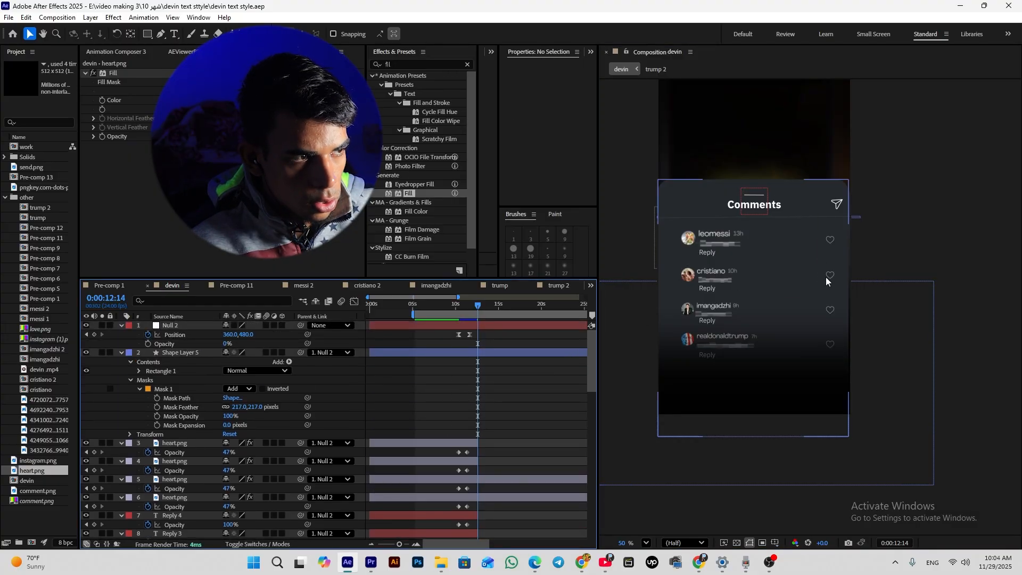
Step: Parent the heart in the cristiano row to cristiano 2 and the heart in the leomessi row to messi 2
click(832, 276)
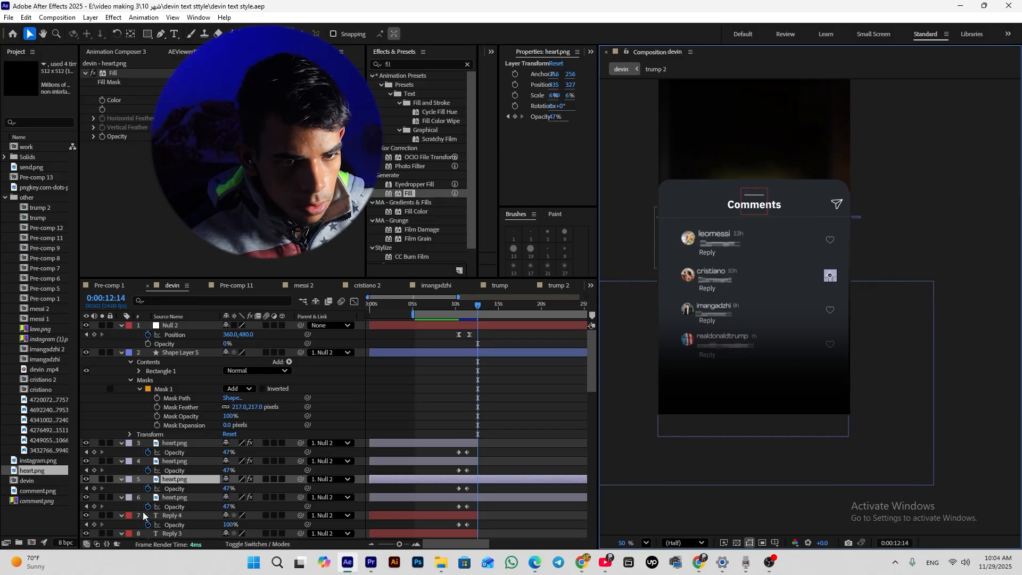
scroll(158, 482, down, 4)
drag(301, 370, 177, 515)
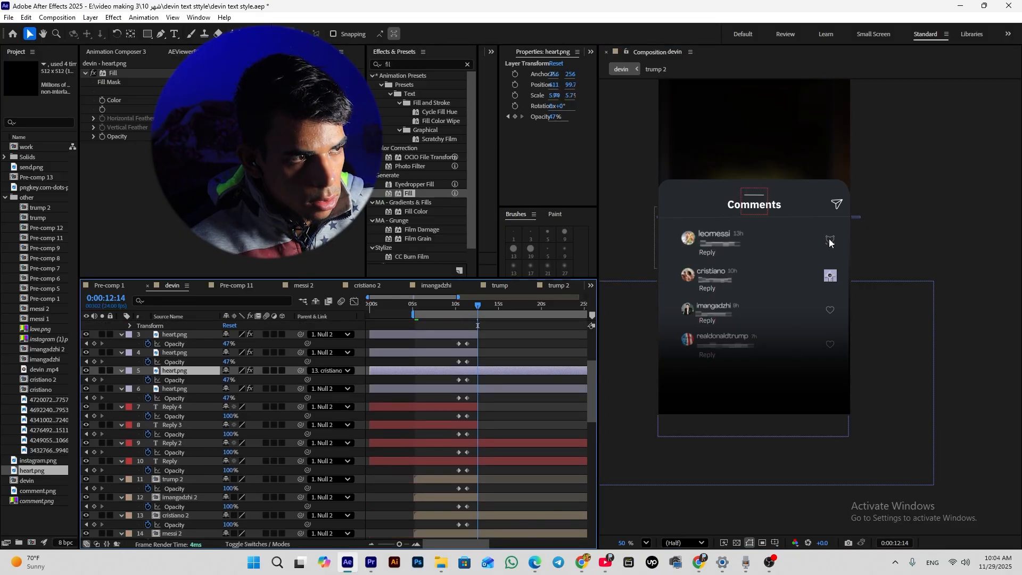
click(831, 241)
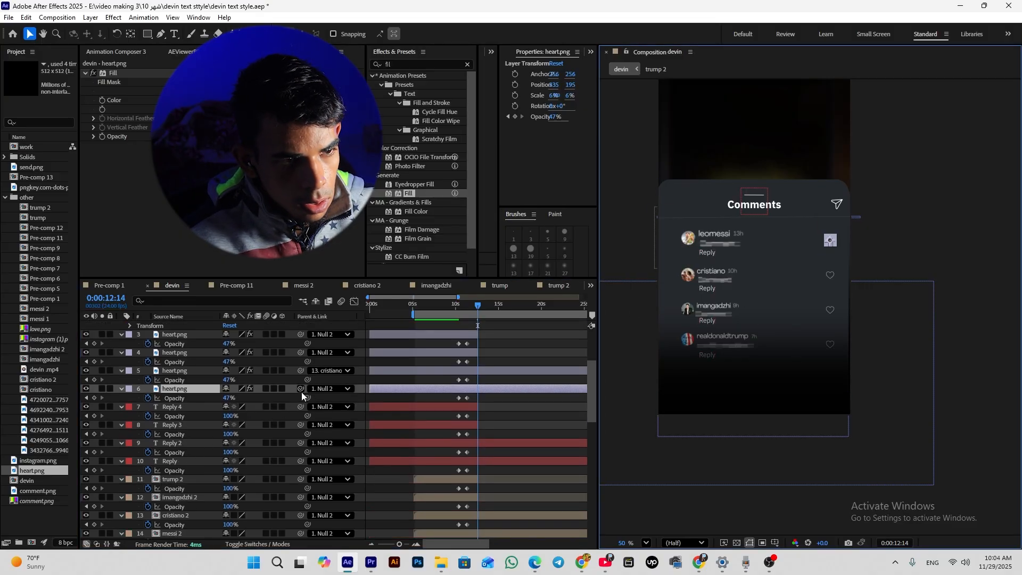
drag(301, 392, 194, 504)
drag(193, 504, 187, 475)
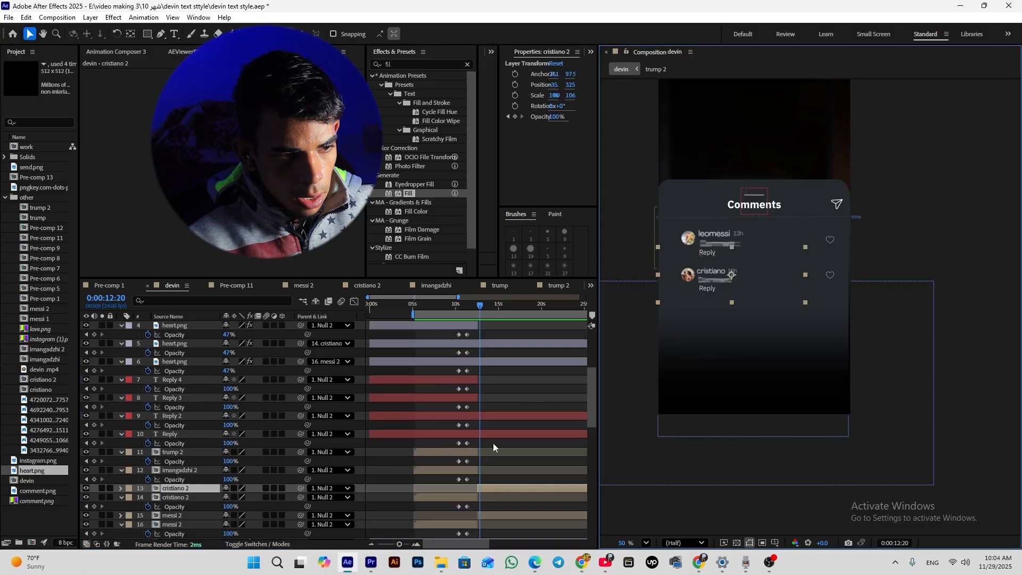
Step: Undo the split of the cristiano 2 and messi 2 layers at 0:00:12:14
click(478, 303)
key(ctrl+z)
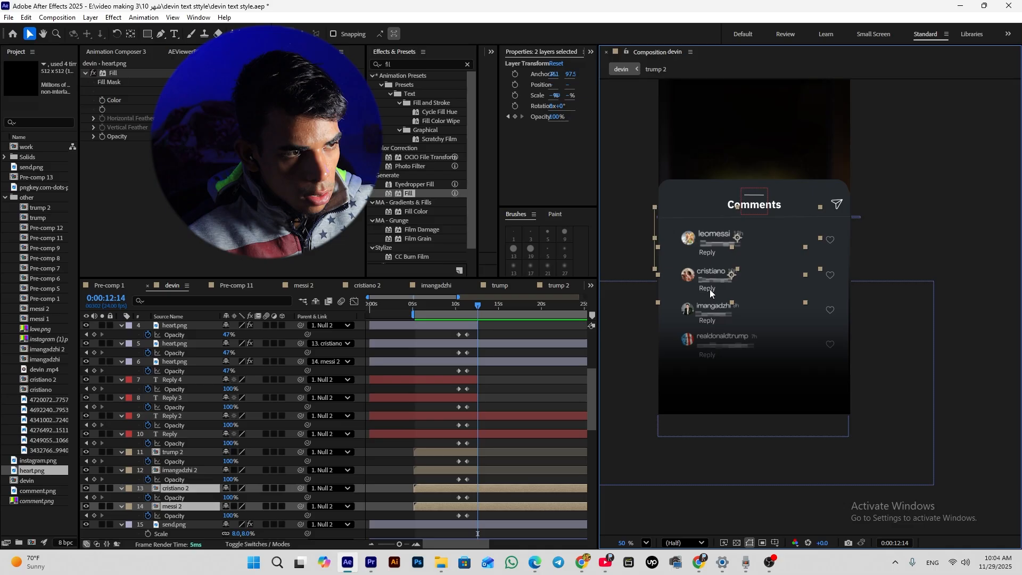
Step: Parent the Reply text of the leomessi row to messi 2 and Reply 2 of the cristiano row to cristiano 2
click(169, 434)
click(86, 434)
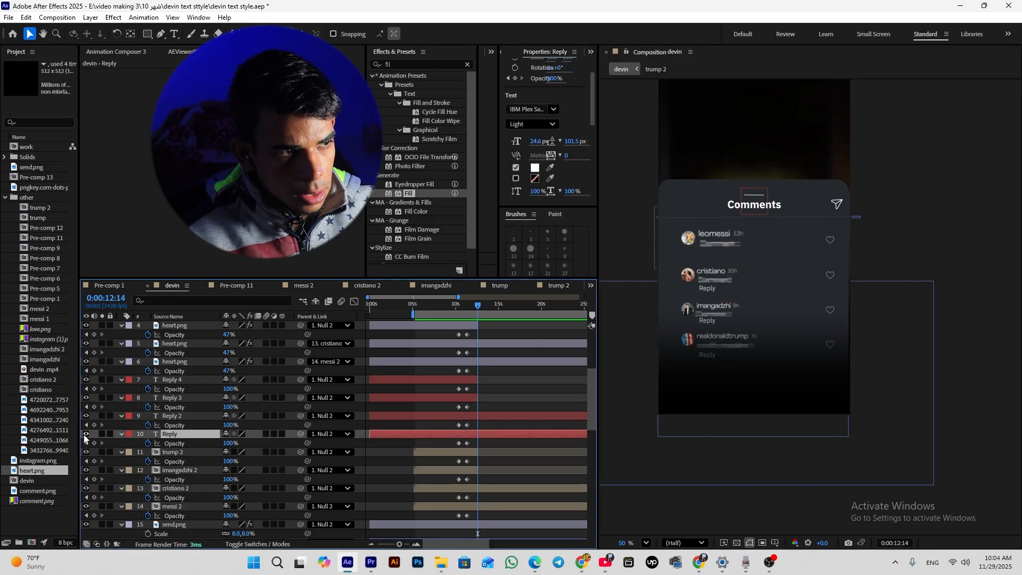
drag(302, 434, 192, 506)
click(300, 416)
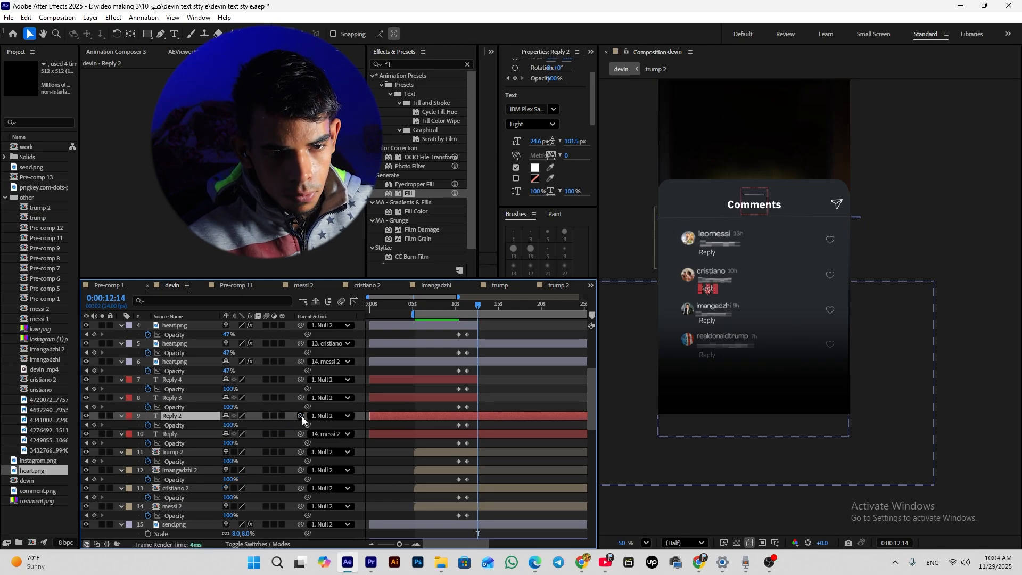
drag(302, 416, 191, 488)
Step: Split the cristiano 2 and messi 2 layers at 0:00:12:14 and move the cristiano comment lower in the panel
click(525, 488)
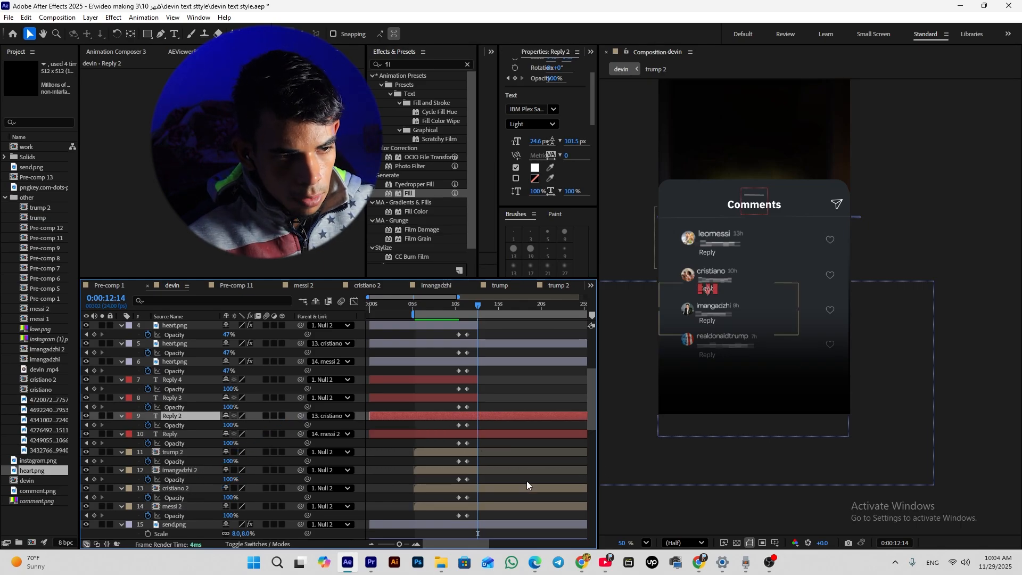
ctrl+click(491, 507)
key(ctrl+shift+c)
click(593, 359)
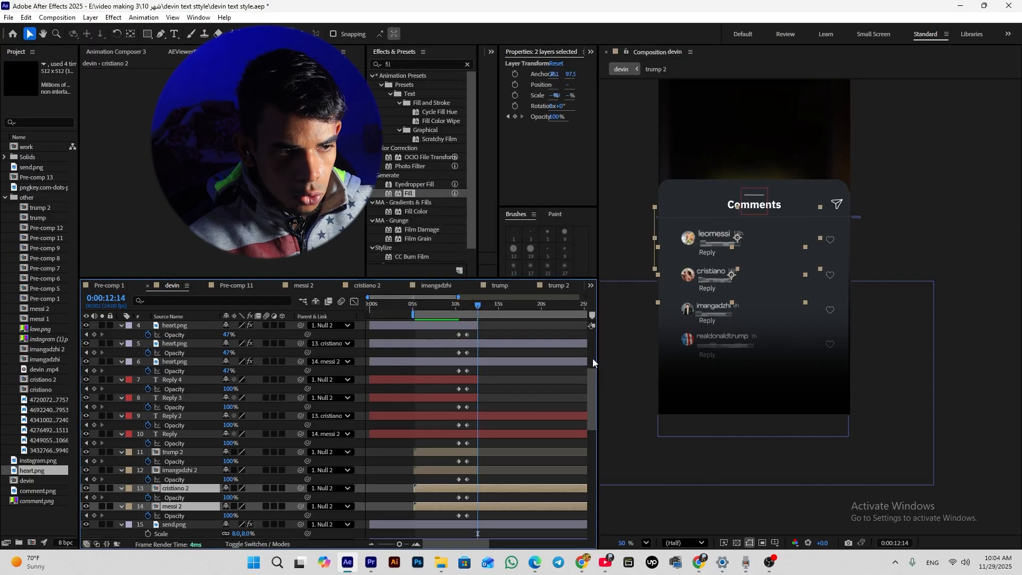
key(ctrl+shift+d)
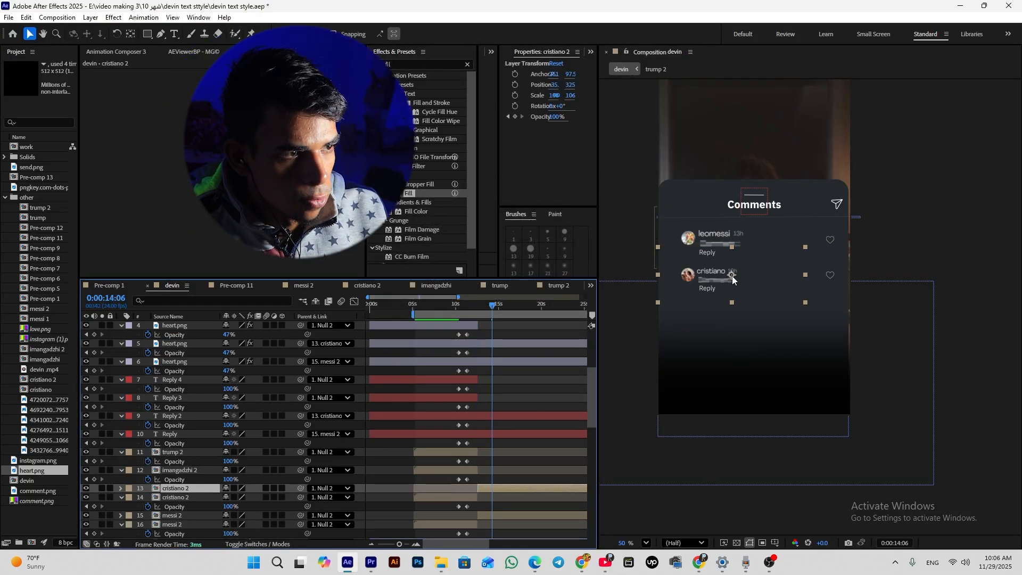
drag(732, 298, 730, 302)
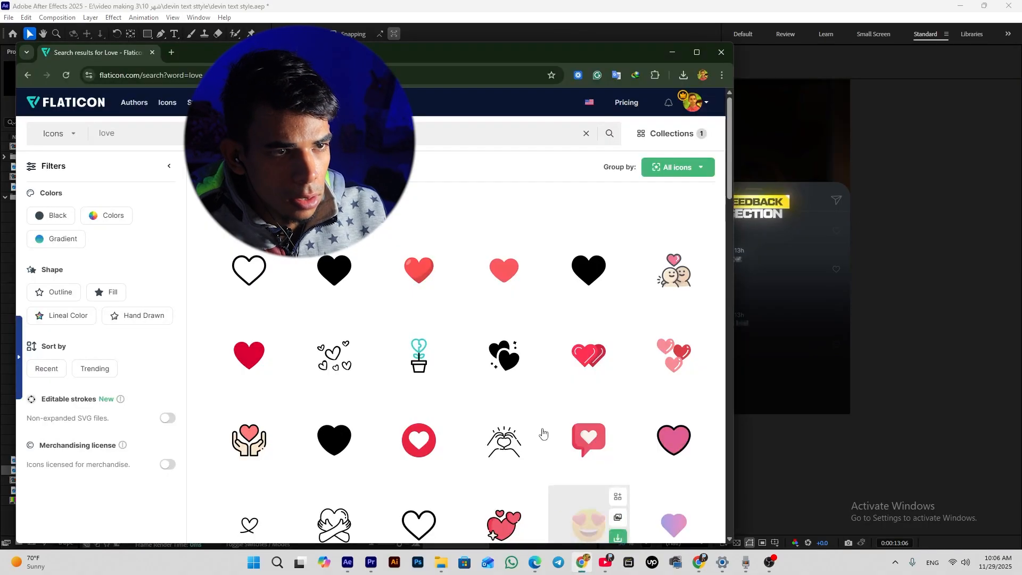
Step: Switch to Chrome and start a search for "devi" in a new tab
click(583, 562)
click(171, 54)
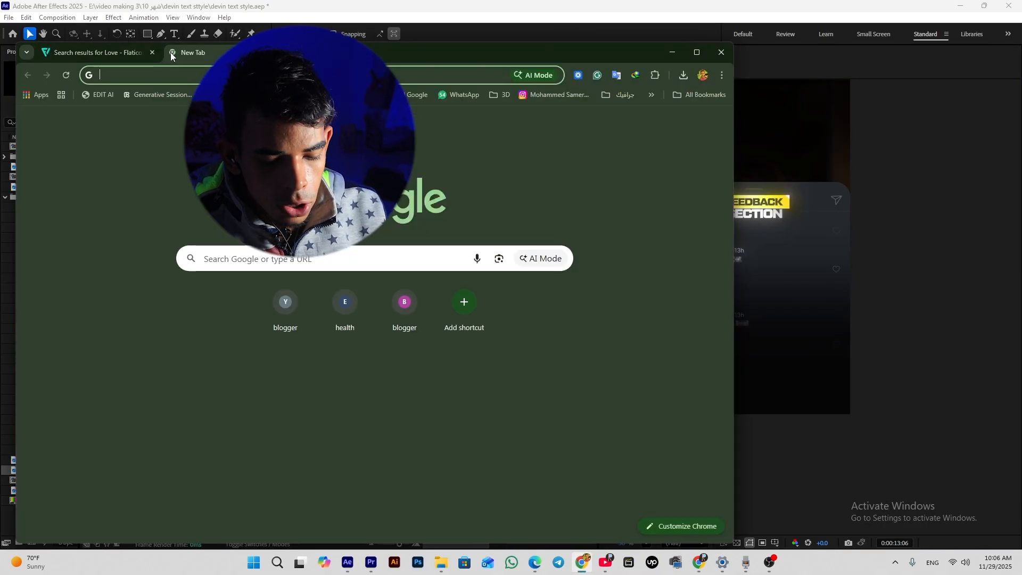
text(devi)
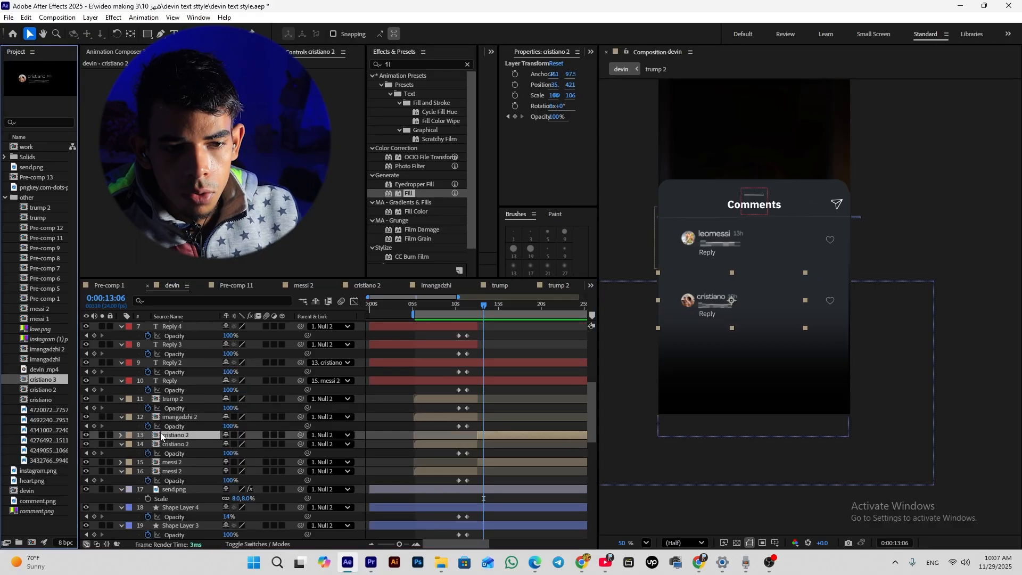
Step: Add the cristiano 3 comp as a layer named devinjatho starting at the cut, and place it between the leomessi and cristiano comments
drag(54, 383, 471, 434)
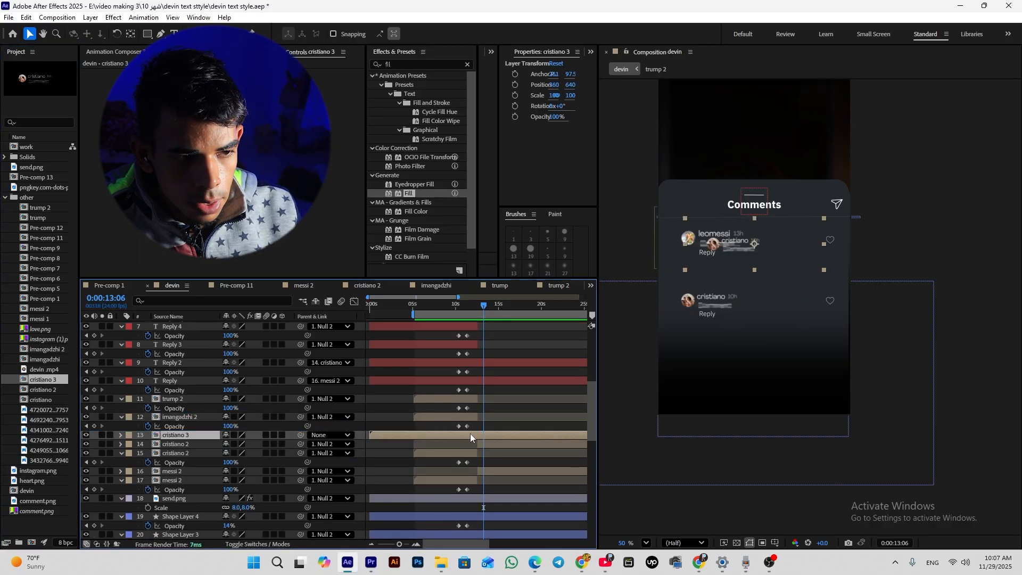
key(Return)
text(devinjatho)
key(Return)
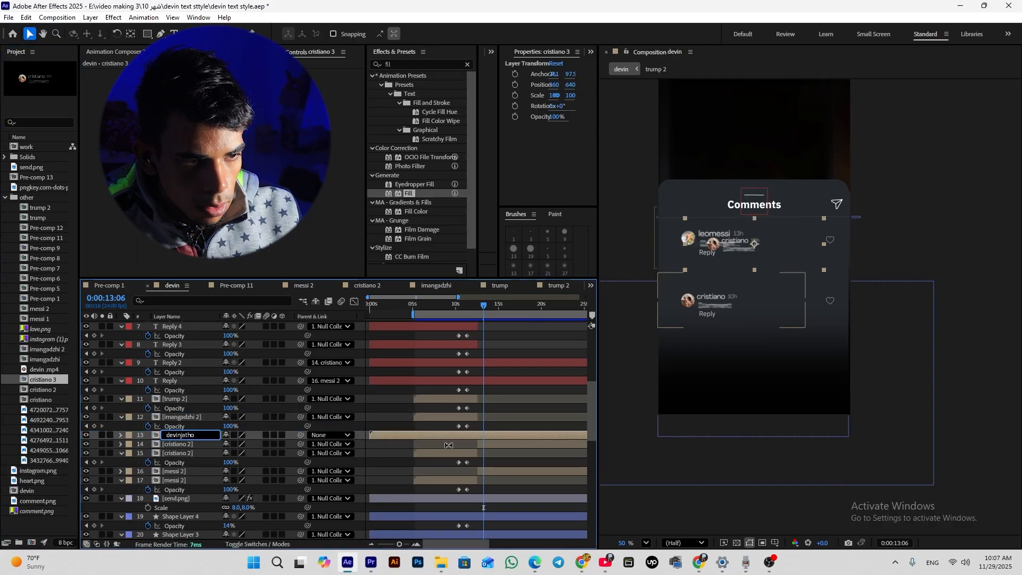
mouse_move(471, 435)
mouse_down()
mouse_move(585, 430)
mouse_move(461, 433)
mouse_up()
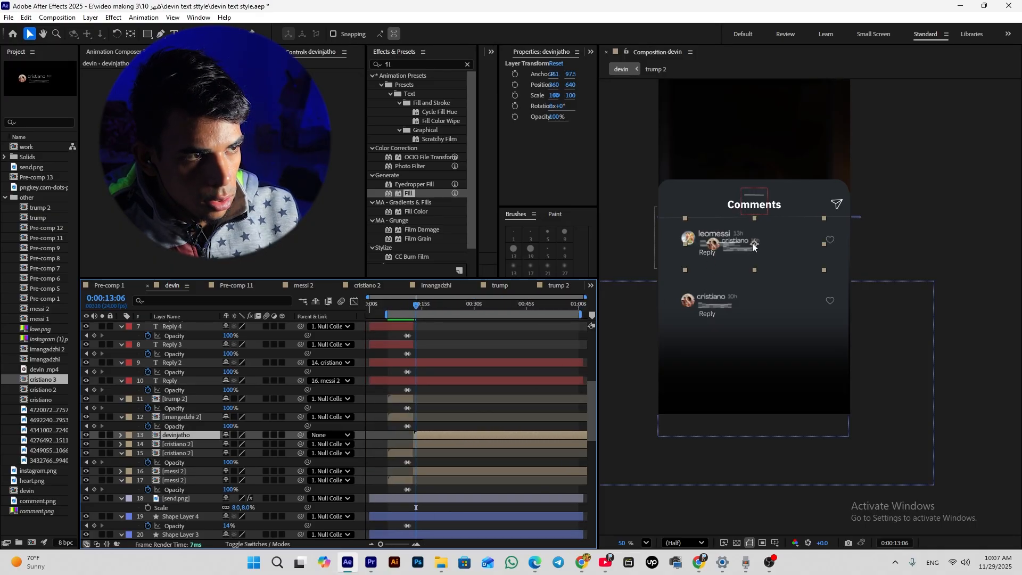
drag(752, 243, 745, 269)
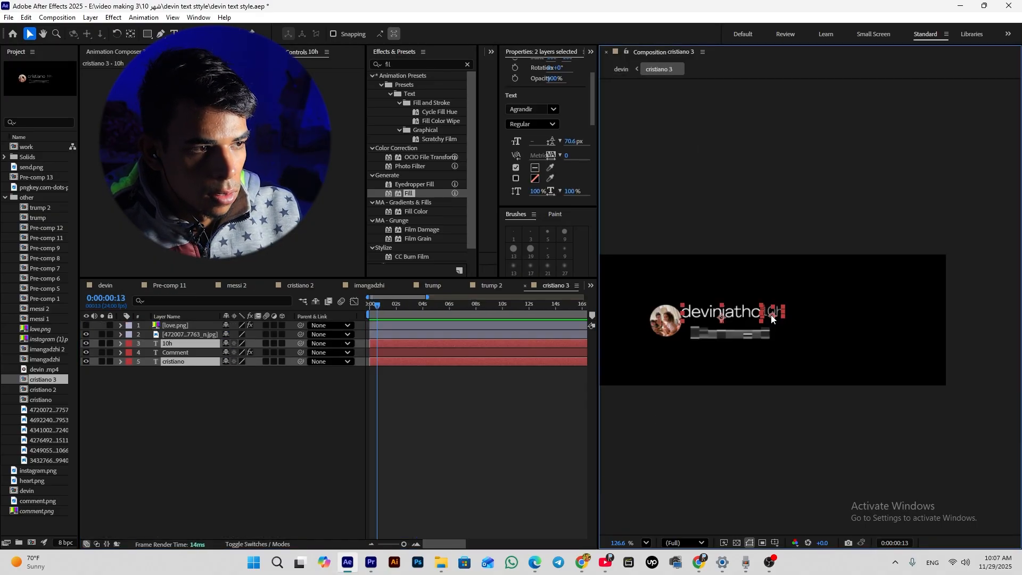
drag(773, 315, 791, 316)
click(705, 394)
click(792, 324)
double_click(792, 315)
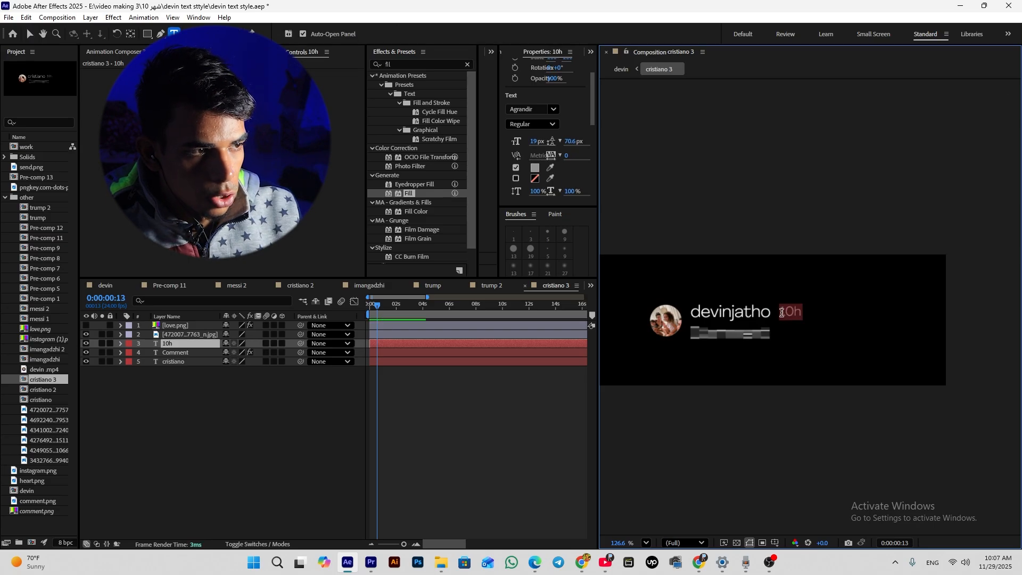
click(793, 313)
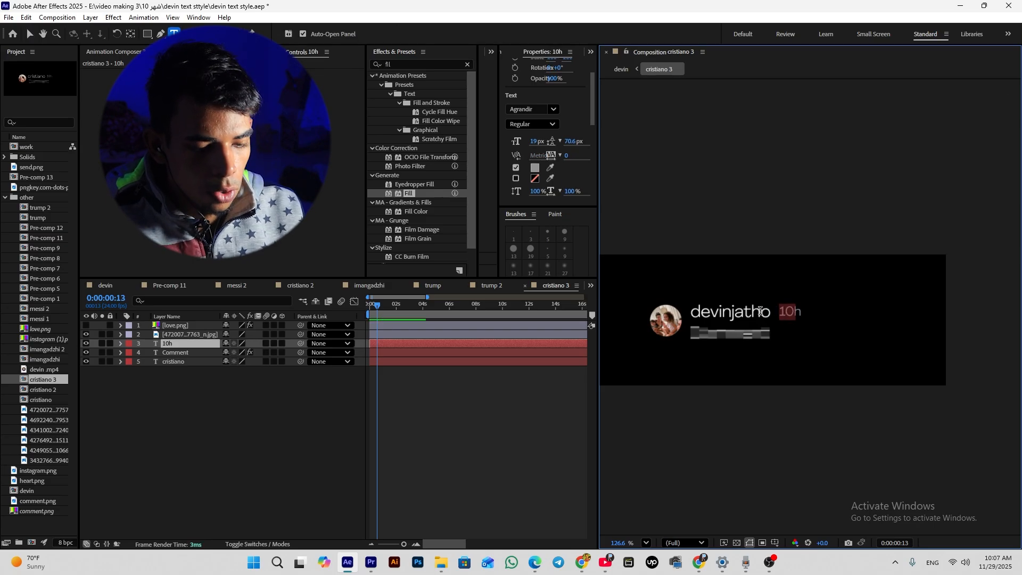
text(9h)
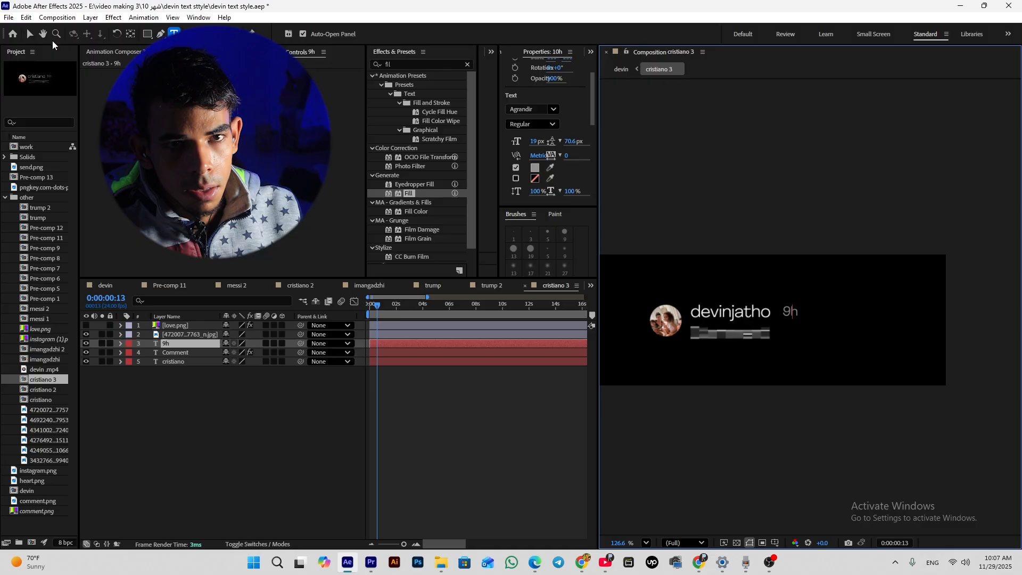
click(27, 30)
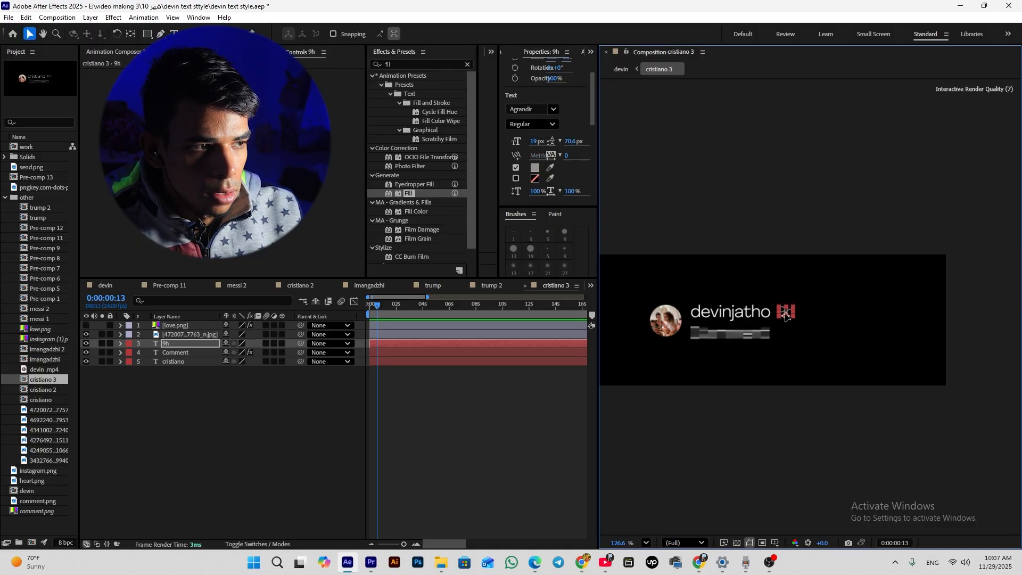
Step: Bring in images.jfif as the devinjatho profile picture at 24% scale and mask it with an ellipse
click(558, 509)
click(583, 563)
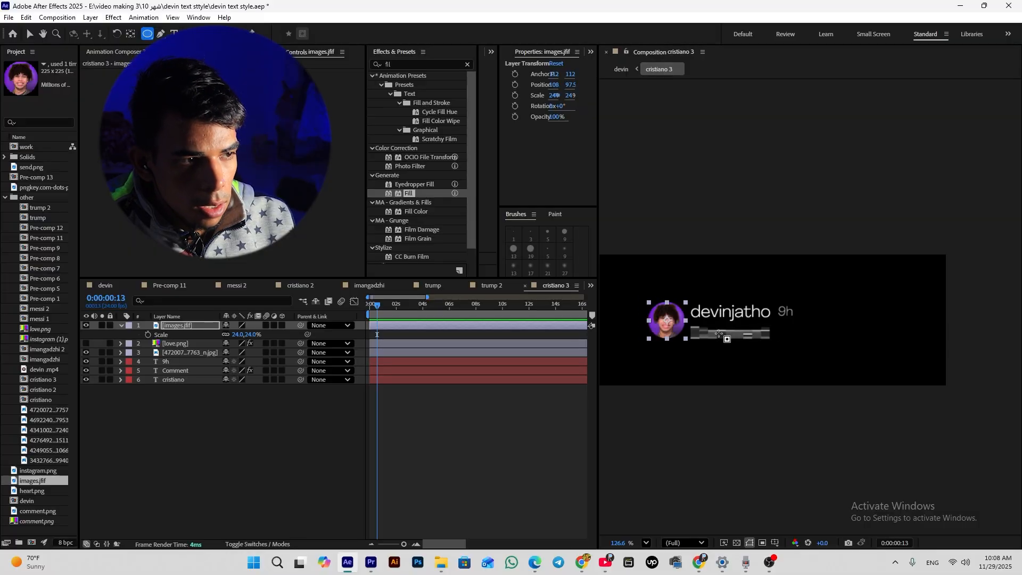
scroll(720, 334, up, 5)
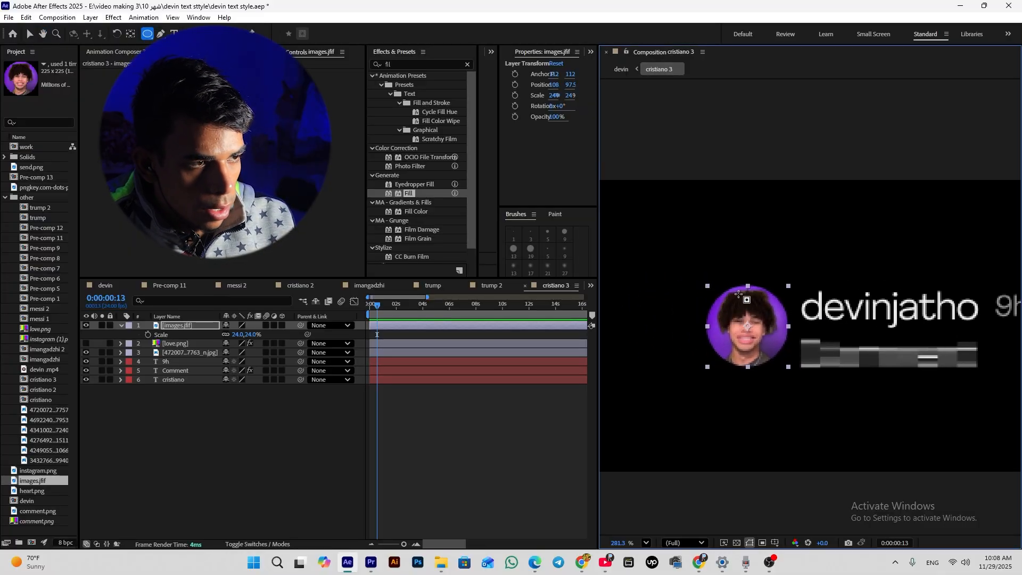
drag(741, 318, 774, 354)
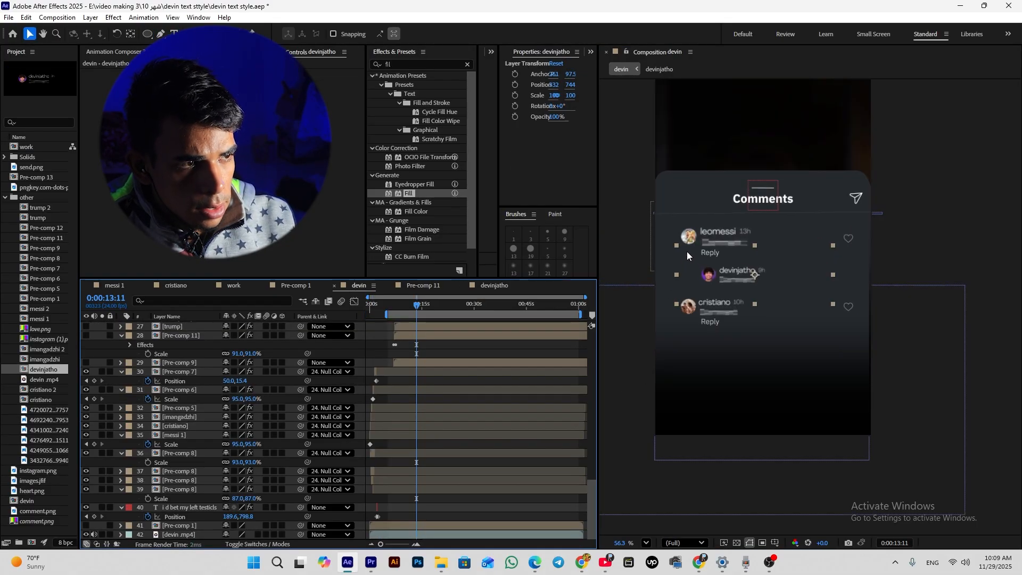
click(505, 391)
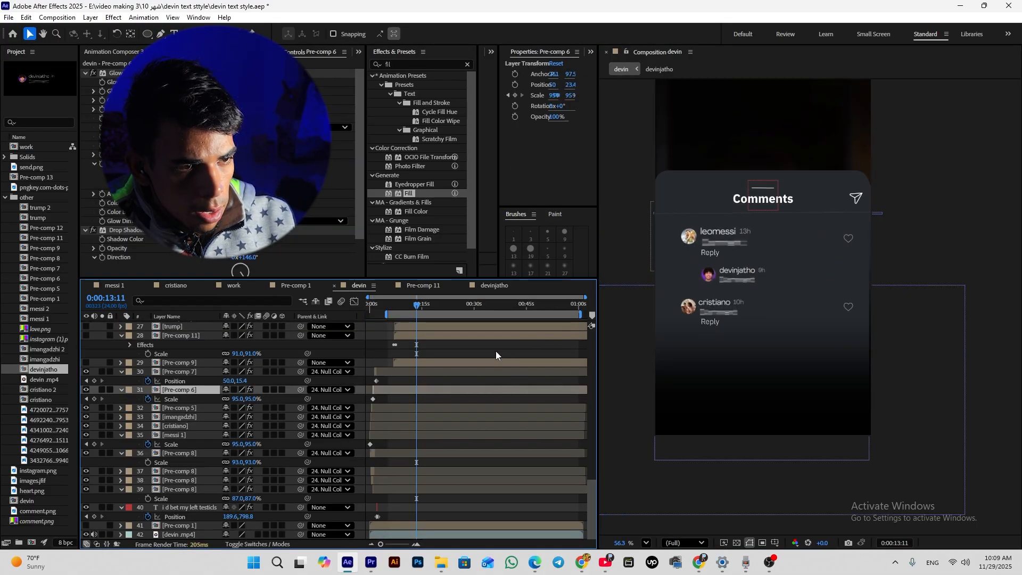
click(709, 253)
key(ctrl+d)
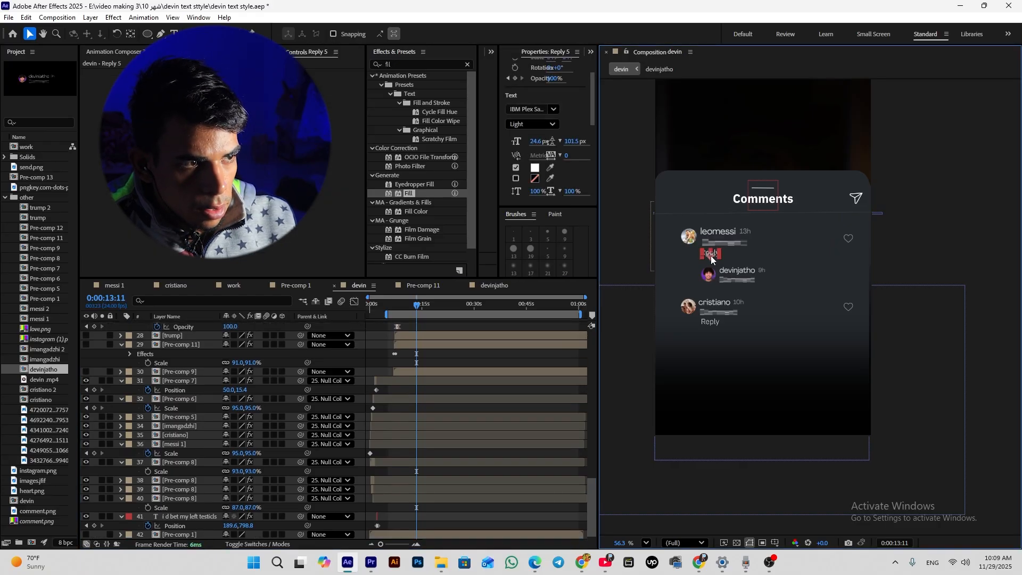
drag(711, 255, 728, 291)
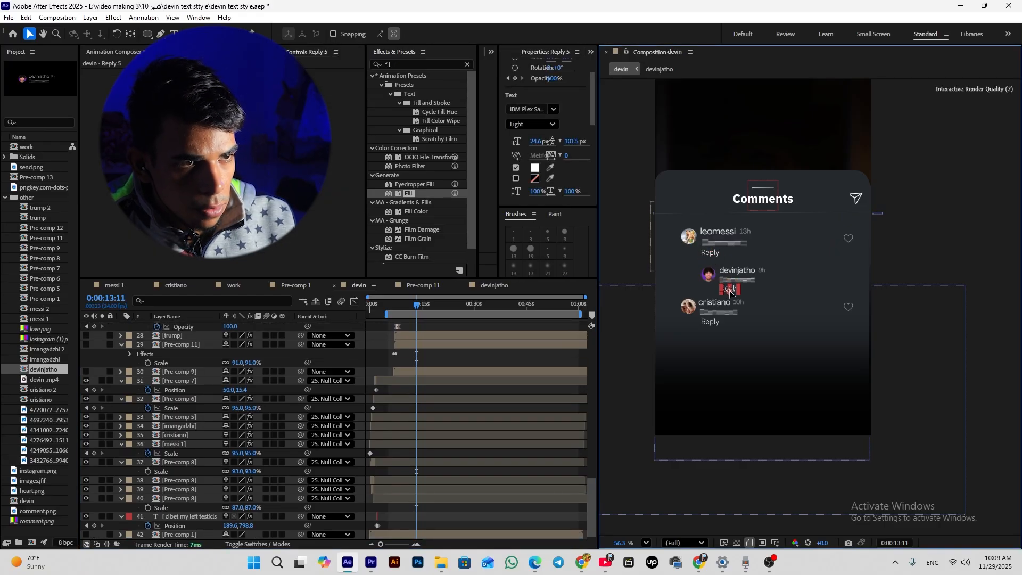
click(536, 168)
click(538, 282)
click(475, 222)
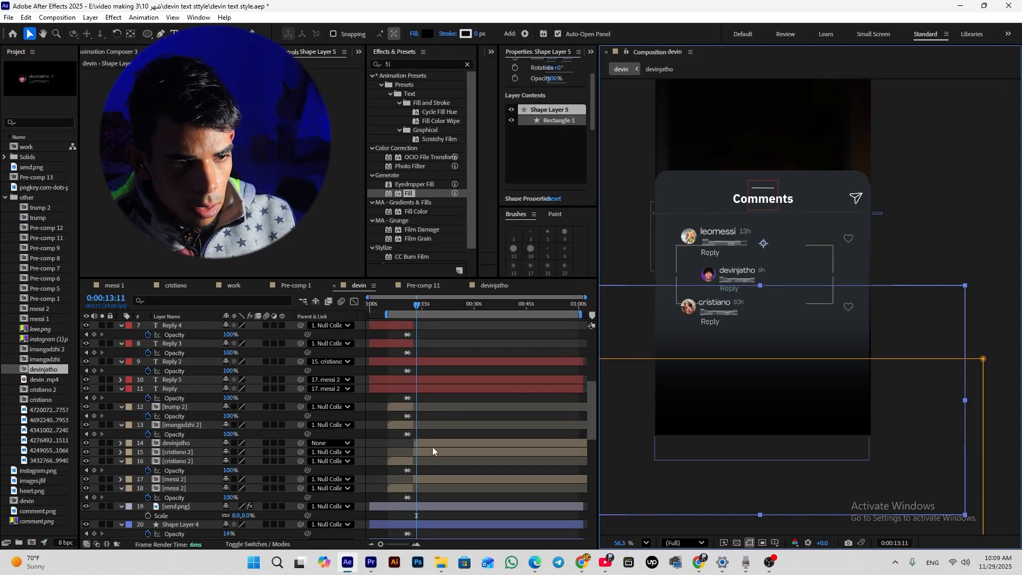
click(433, 447)
scroll(432, 447, up, 4)
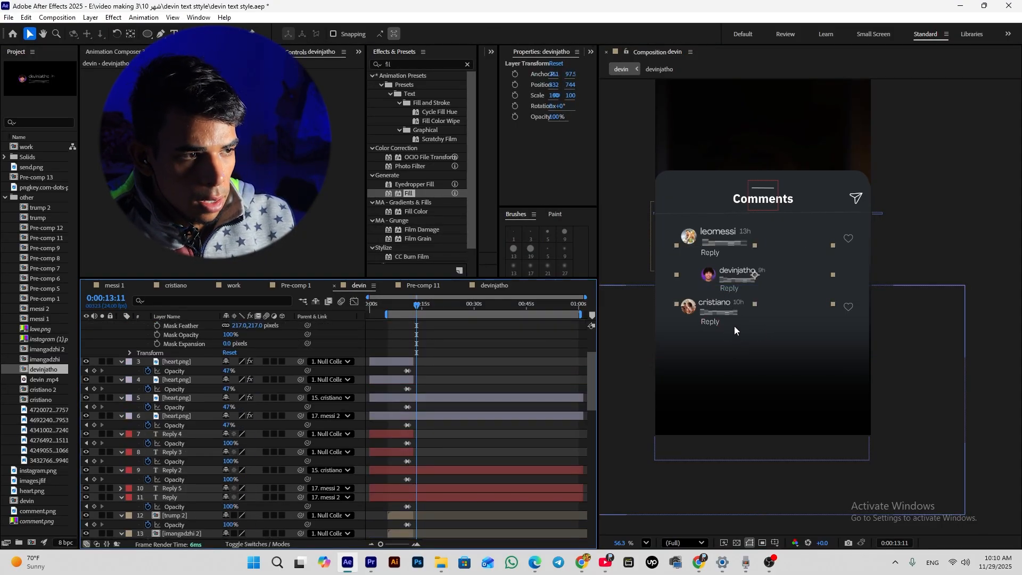
scroll(432, 394, down, 5)
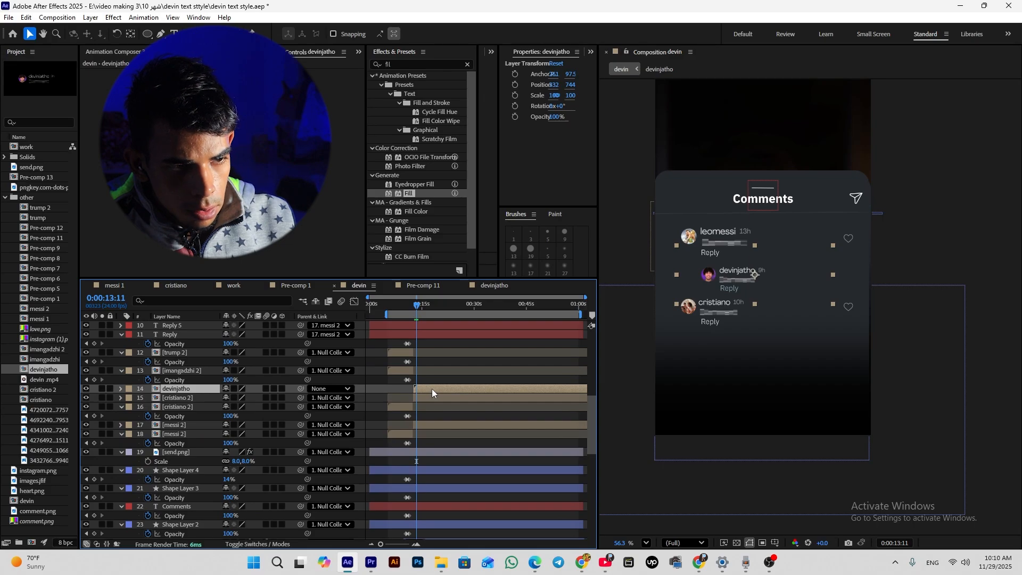
key(ctrl+d)
drag(755, 274, 755, 343)
scroll(434, 352, up, 8)
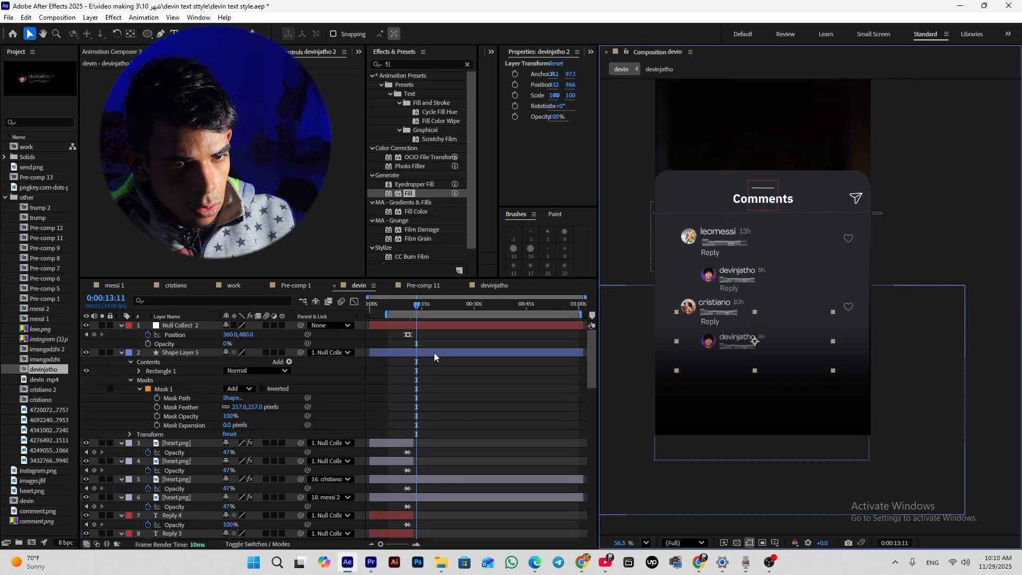
Step: Duplicate the devinjatho row's Reply text and place the copy under the lower devinjatho comment
click(730, 288)
key(ctrl+d)
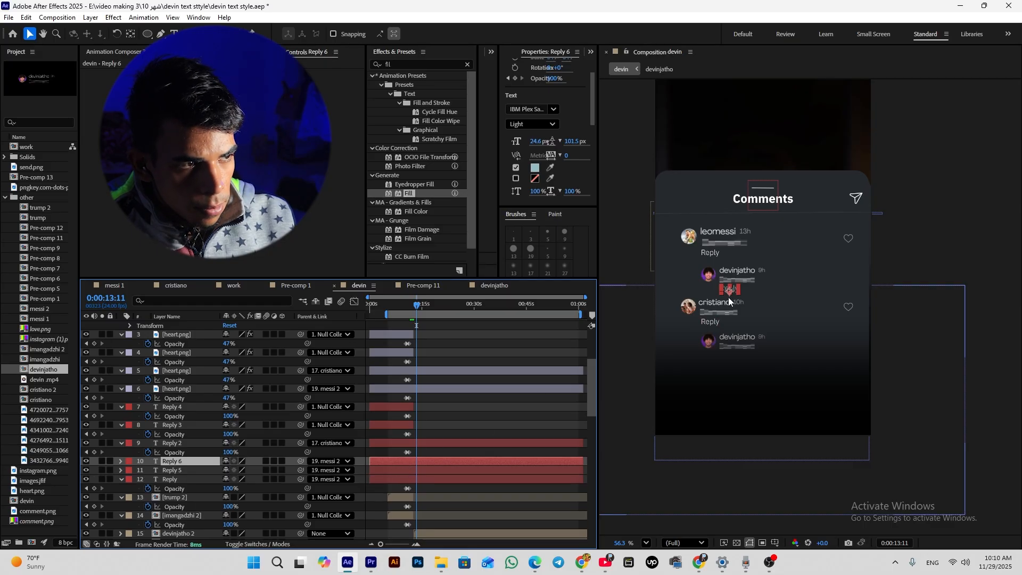
drag(729, 297, 733, 365)
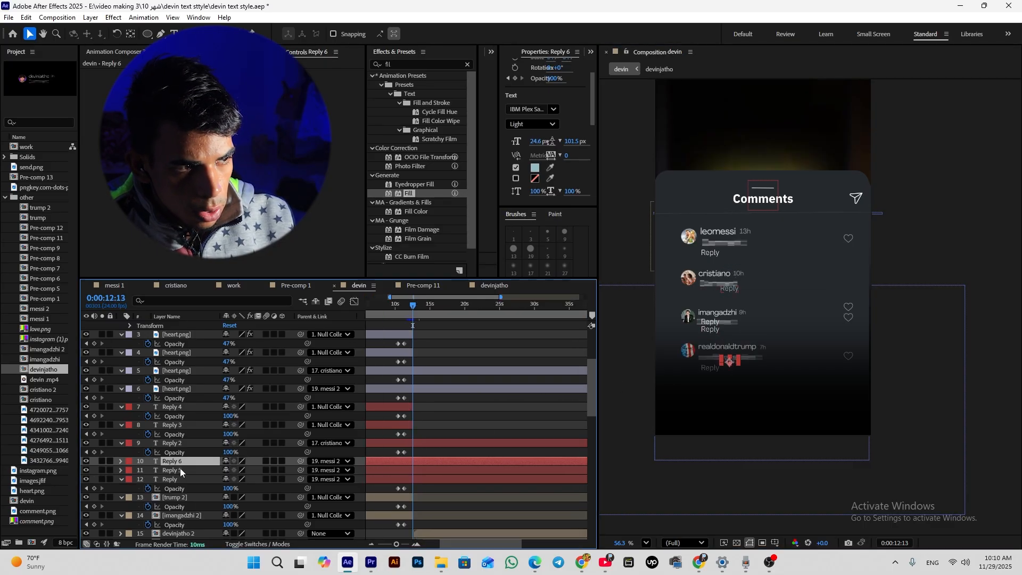
Step: Trim the starts of the Reply 5 and Reply 6 layers to 0:00:12:13 and check the cut
shift+click(181, 469)
key(alt+[)
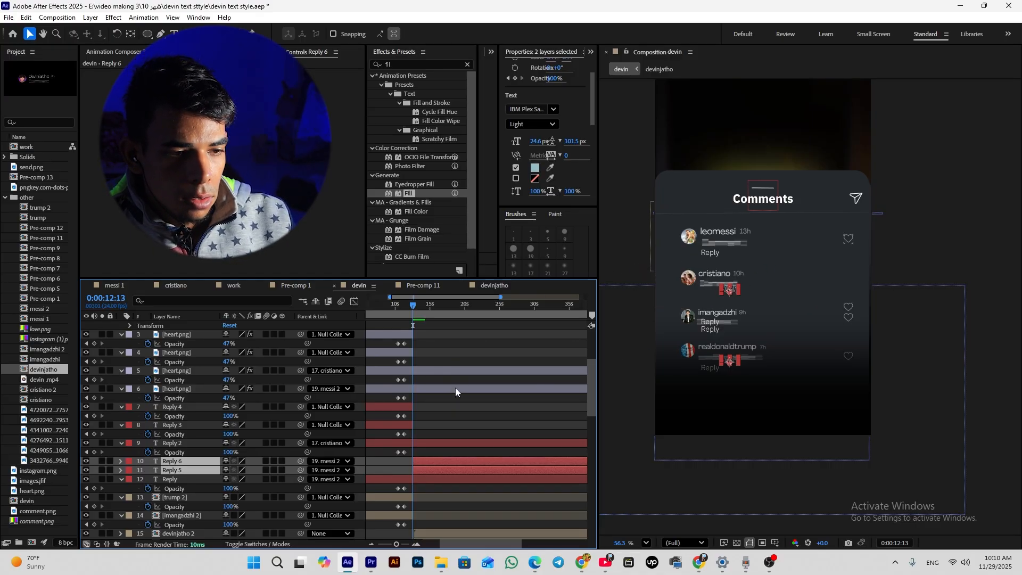
scroll(413, 469, up, 2)
scroll(414, 480, down, 1)
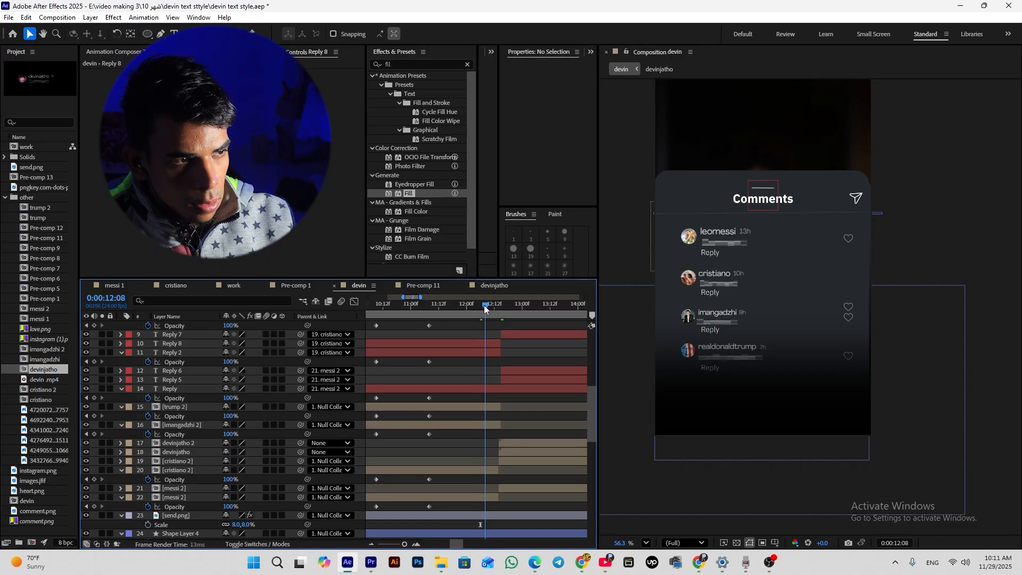
drag(485, 310, 509, 330)
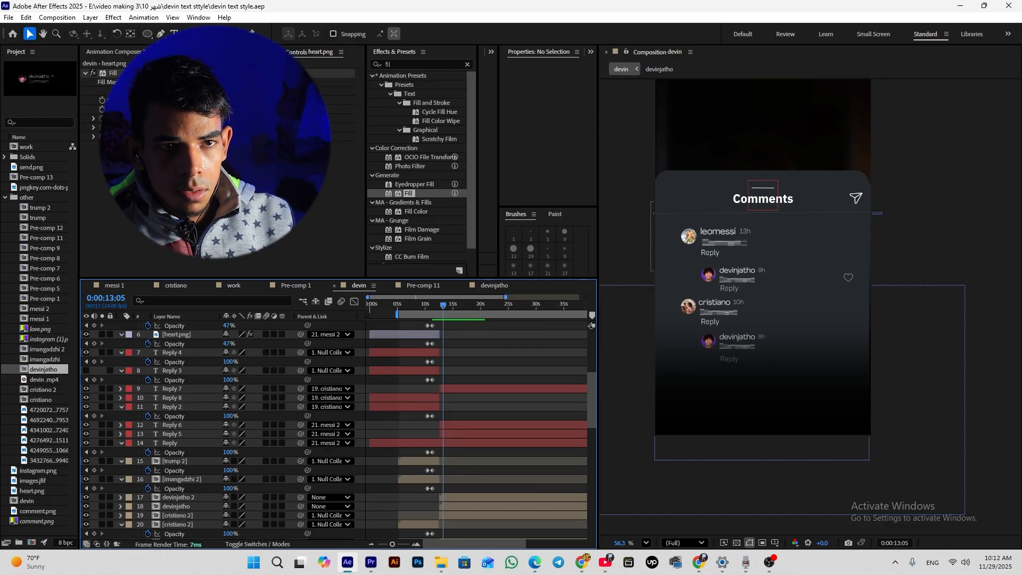
Step: Draw a rectangle covering the Comments title, trim its start to 0:00:13:05, and apply the Fill effect to it
key(q)
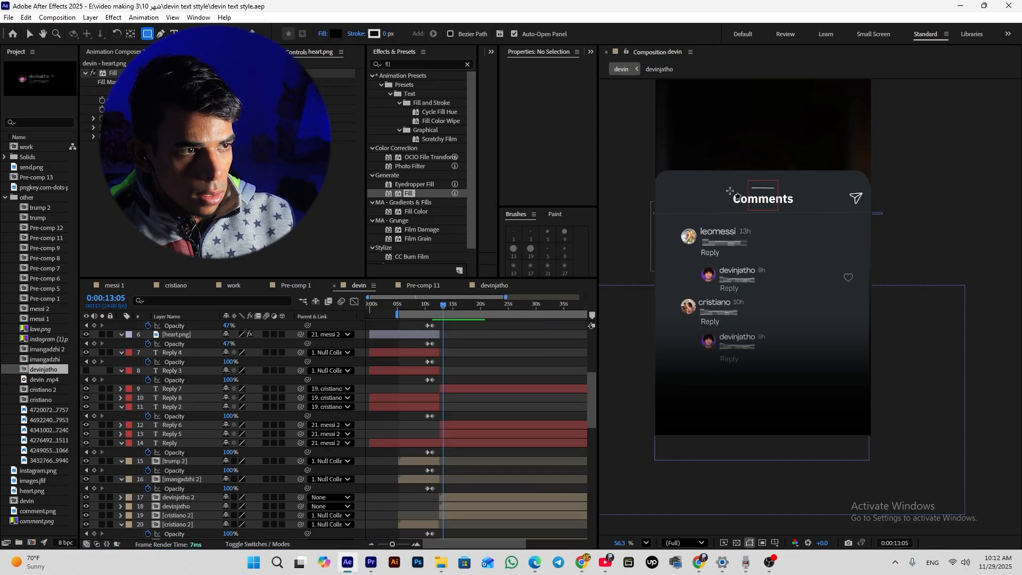
drag(729, 192, 800, 209)
click(446, 326)
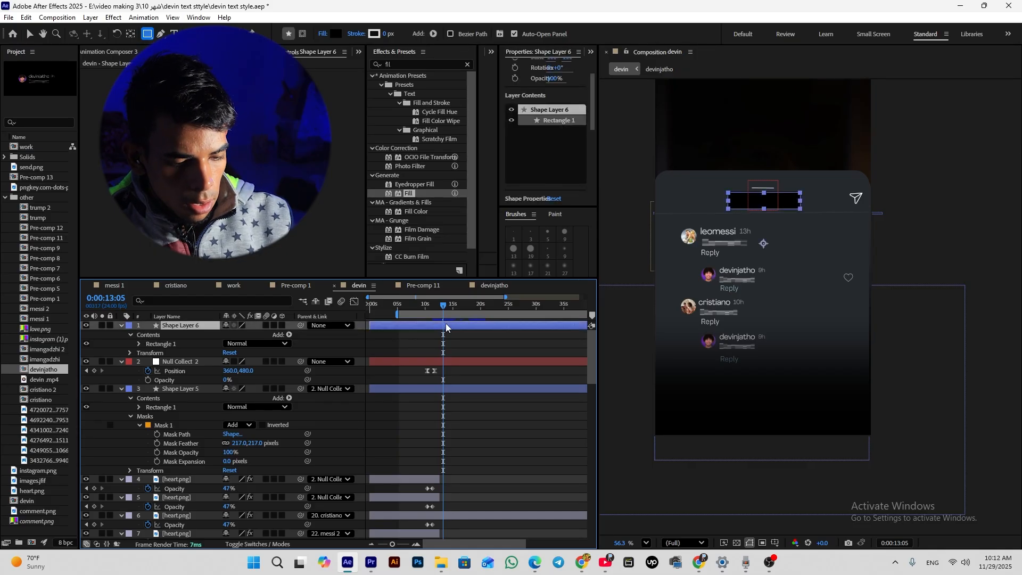
key(alt+bracketleft)
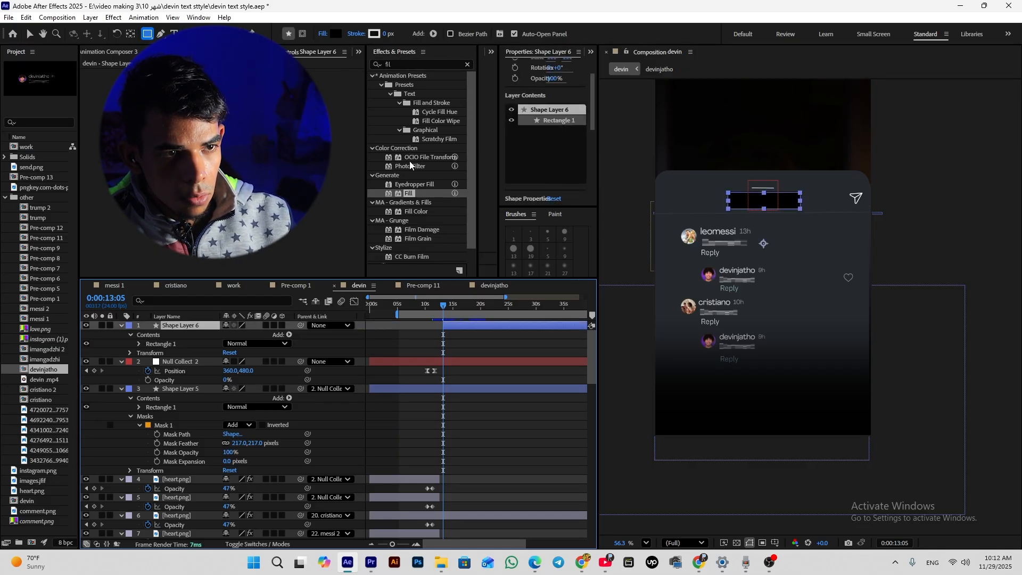
double_click(412, 193)
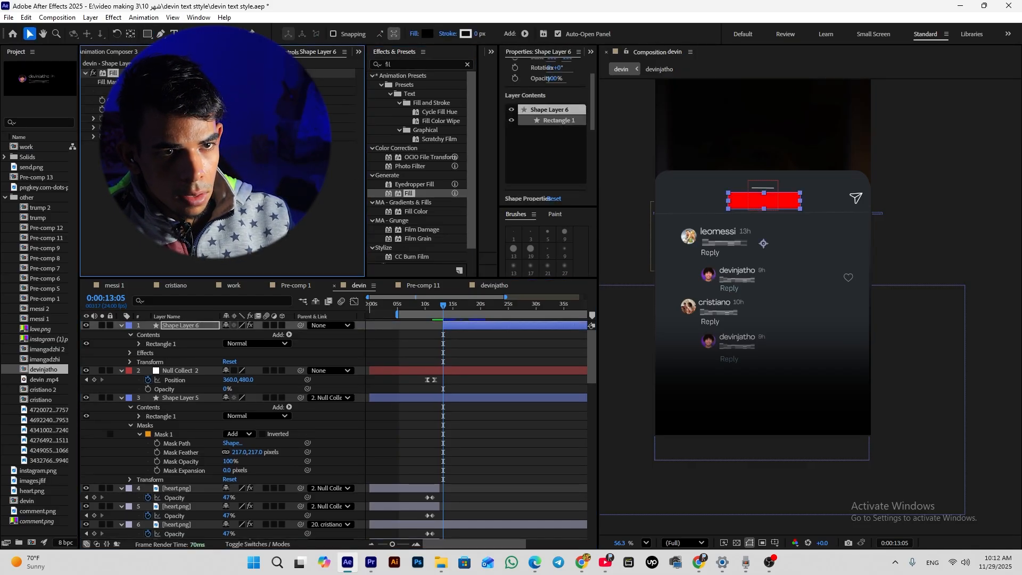
Step: Remove the Fill effect from the rectangle covering the Comments title
click(199, 101)
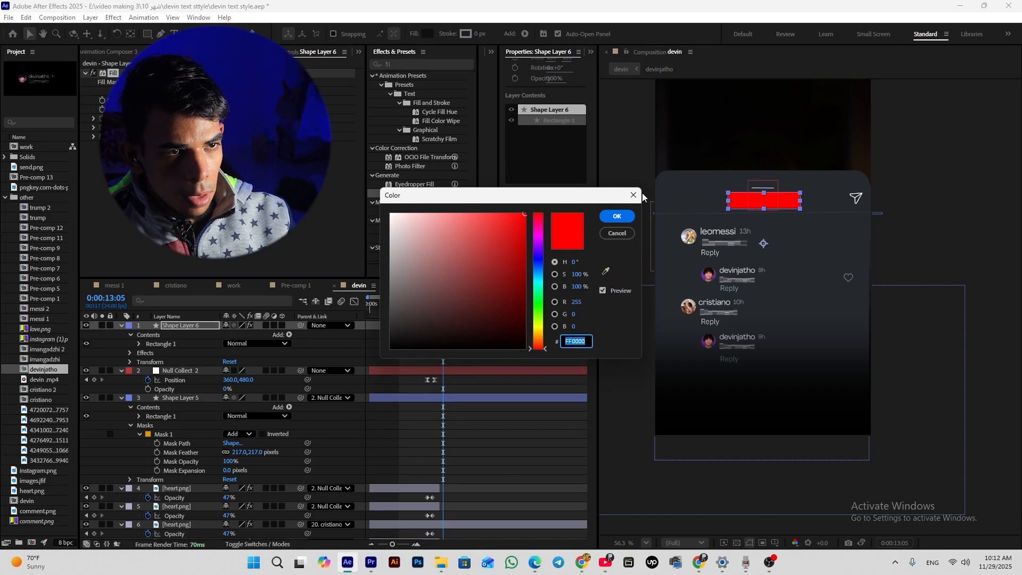
click(634, 196)
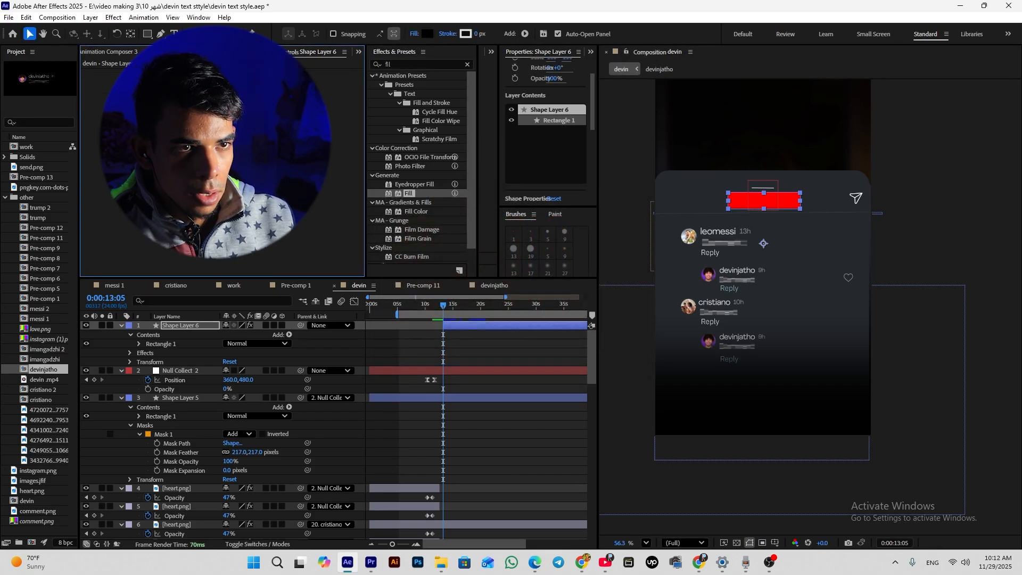
key(Delete)
key(ctrl+5)
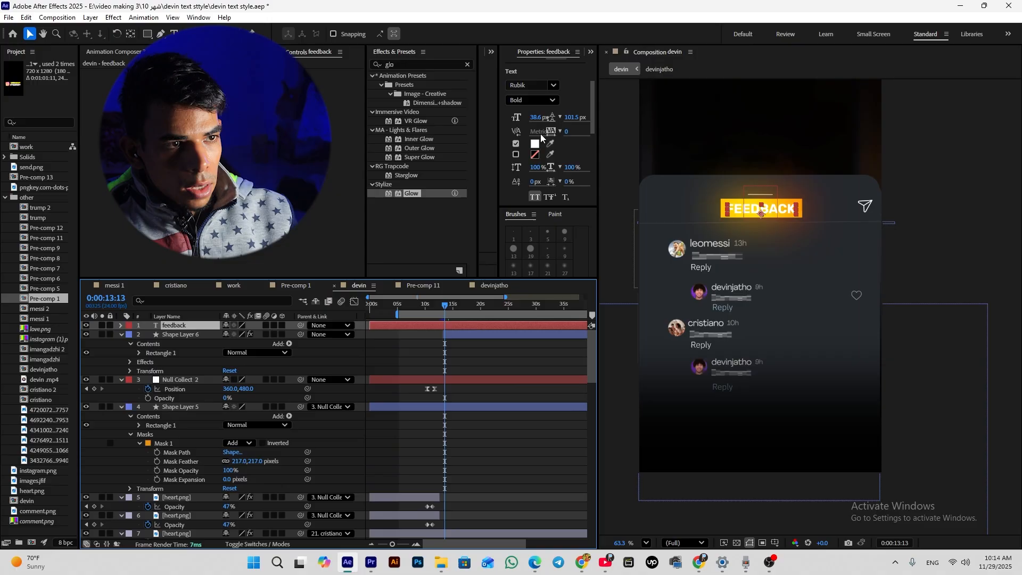
Step: Change the FEEDBACK text's fill colour to a near-black shade
click(535, 144)
drag(352, 299, 344, 318)
click(626, 213)
click(624, 204)
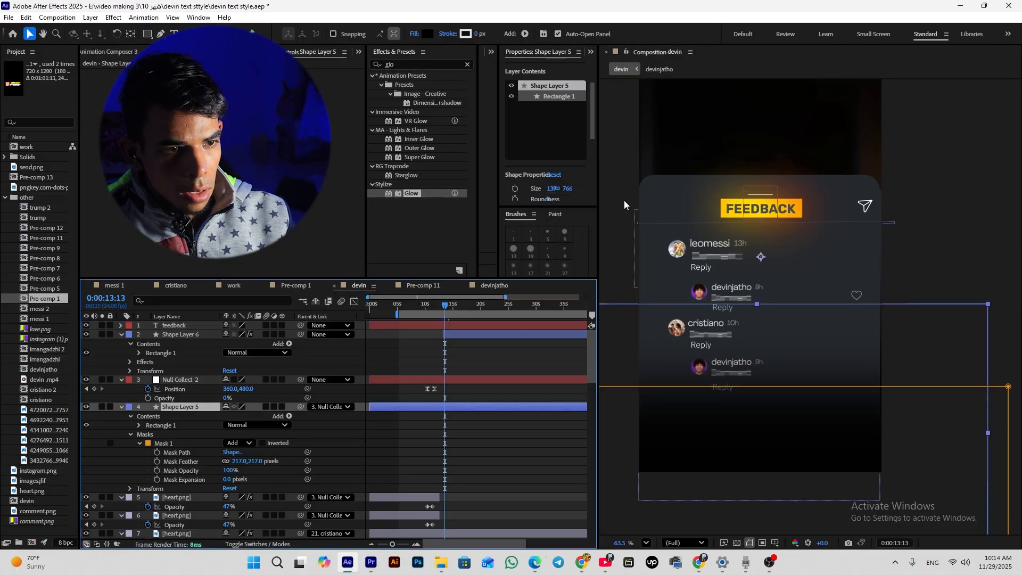
click(468, 327)
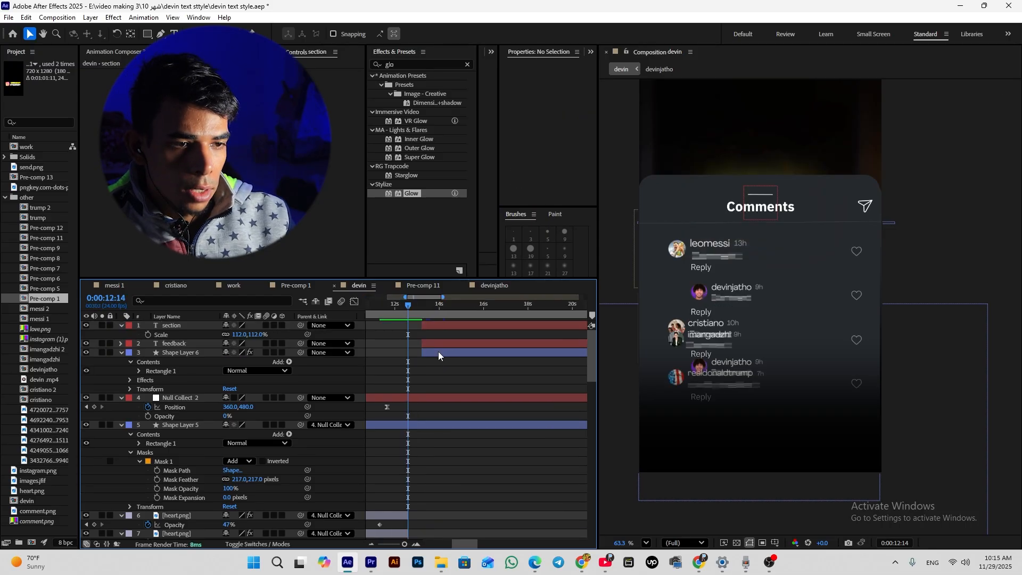
Step: Make the section, feedback and Shape Layer 6 layers start at 0:00:12:14 and review the cut
click(438, 351)
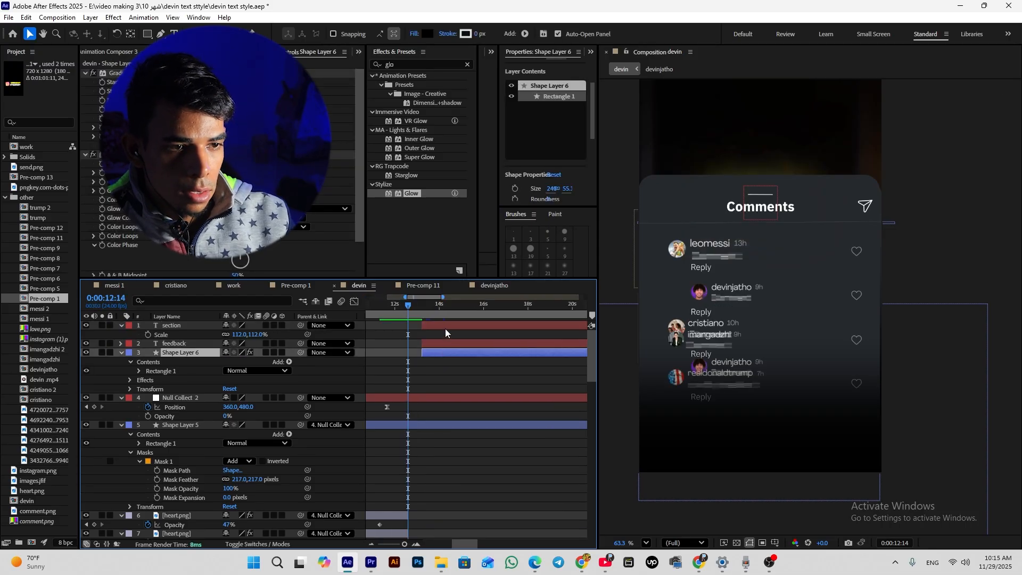
shift+click(442, 324)
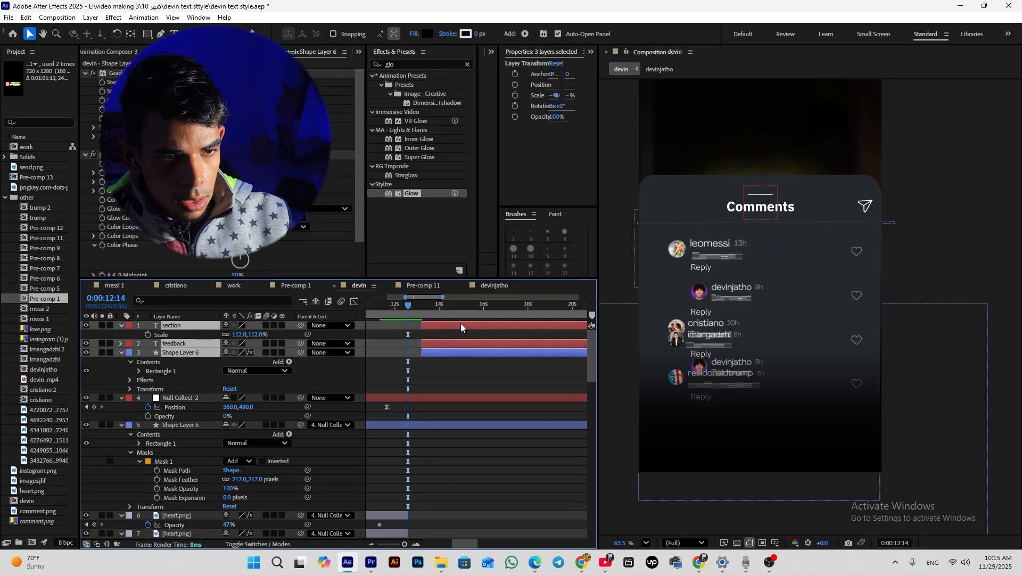
mouse_move(444, 325)
mouse_down()
mouse_move(401, 310)
mouse_move(427, 314)
mouse_up()
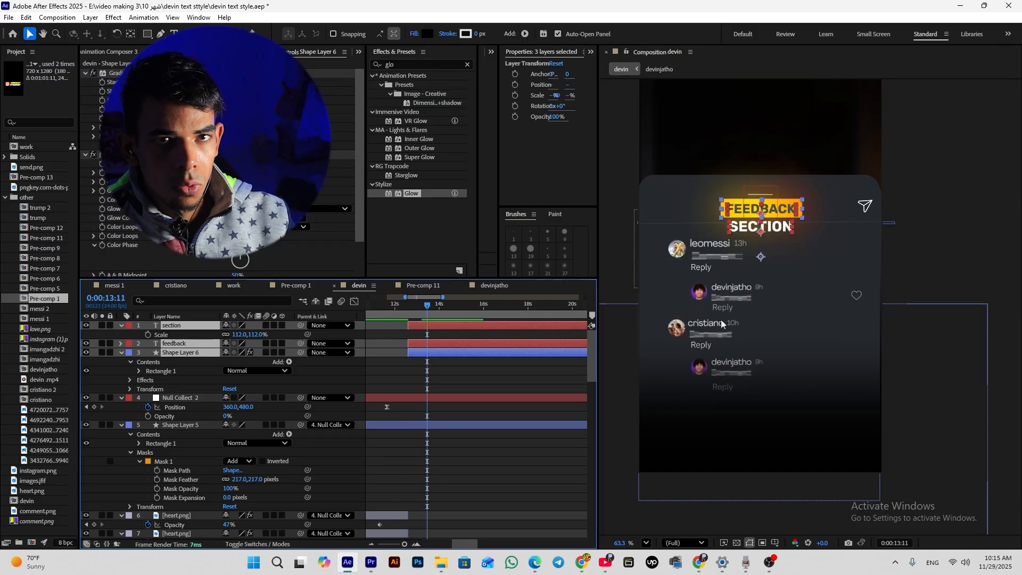
scroll(430, 360, down, 10)
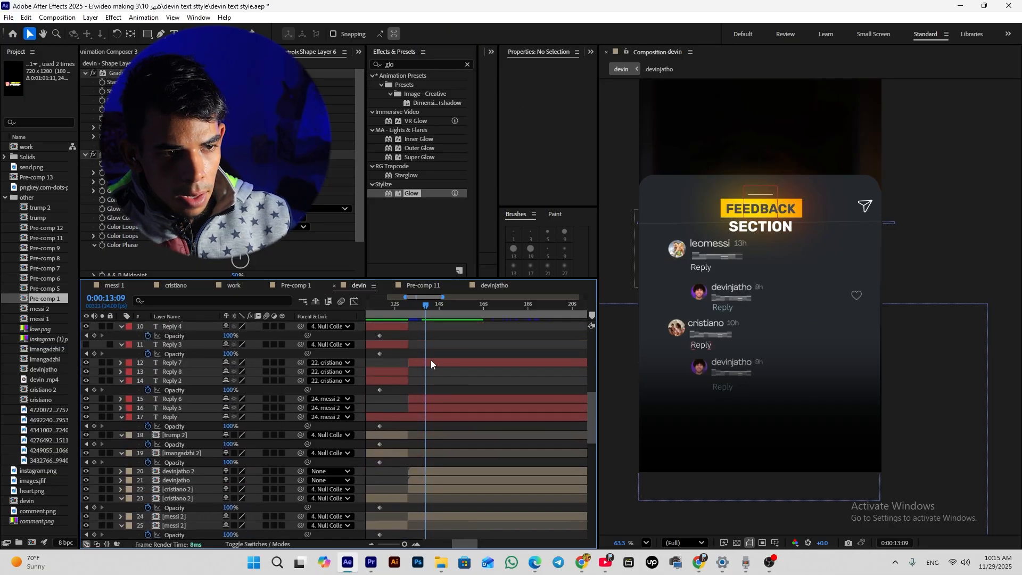
scroll(432, 352, up, 10)
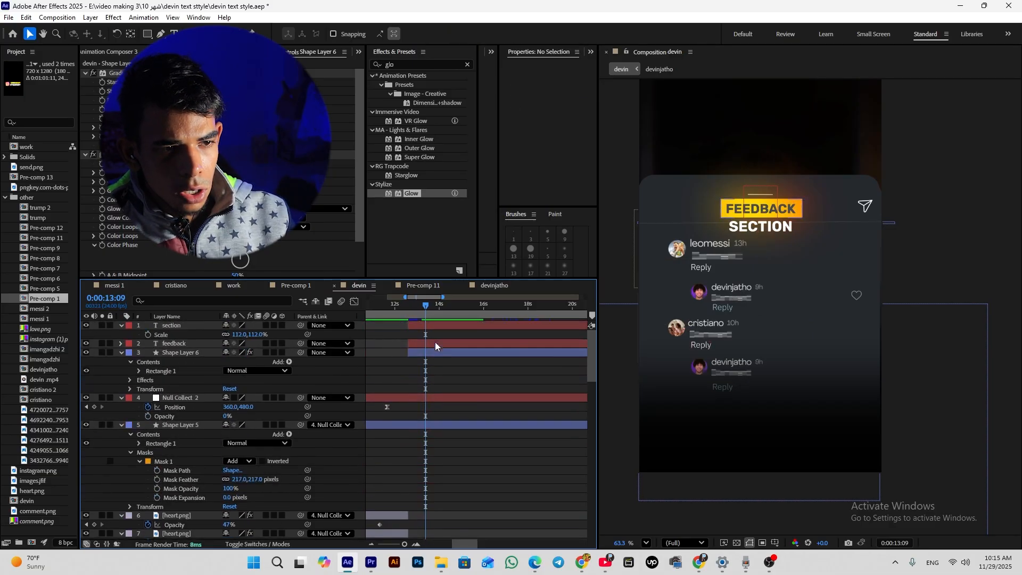
Step: Apply the CC Light Sweep effect to the yellow rectangle behind the FEEDBACK text
click(801, 208)
click(415, 64)
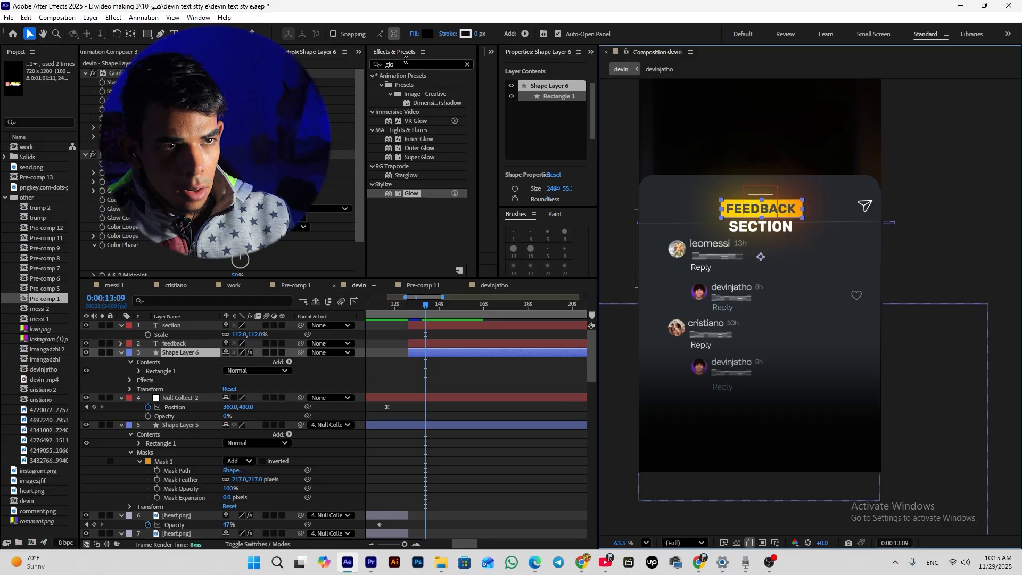
text(swe)
double_click(415, 122)
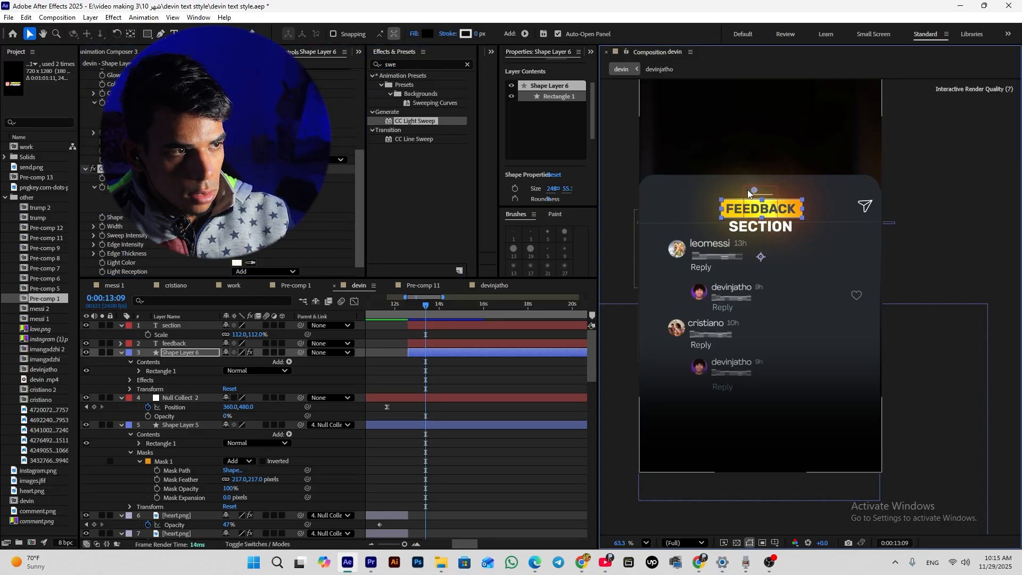
Step: Apply the Glow effect to the SECTION text and set its Glow Radius to 68
click(761, 227)
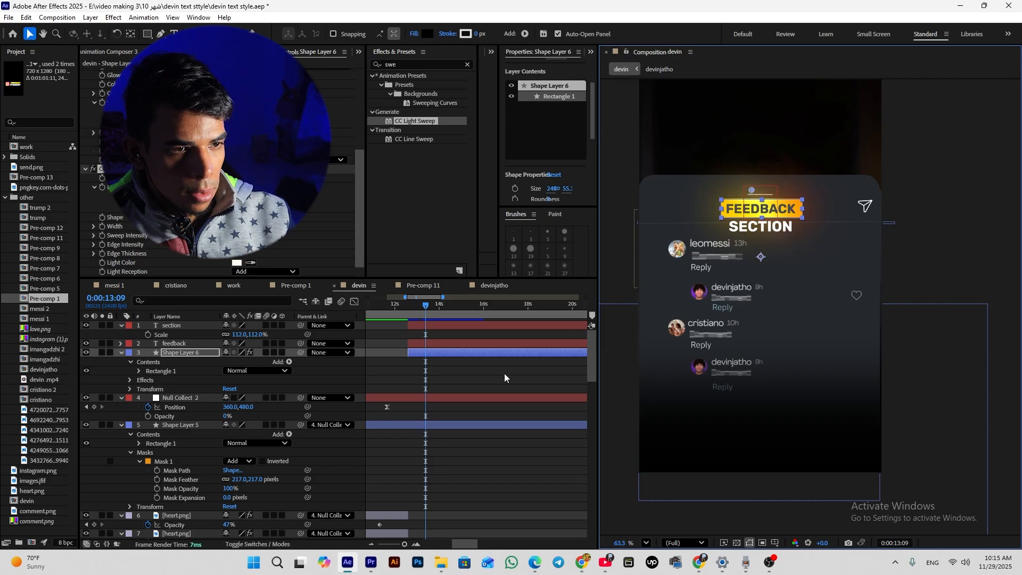
click(415, 65)
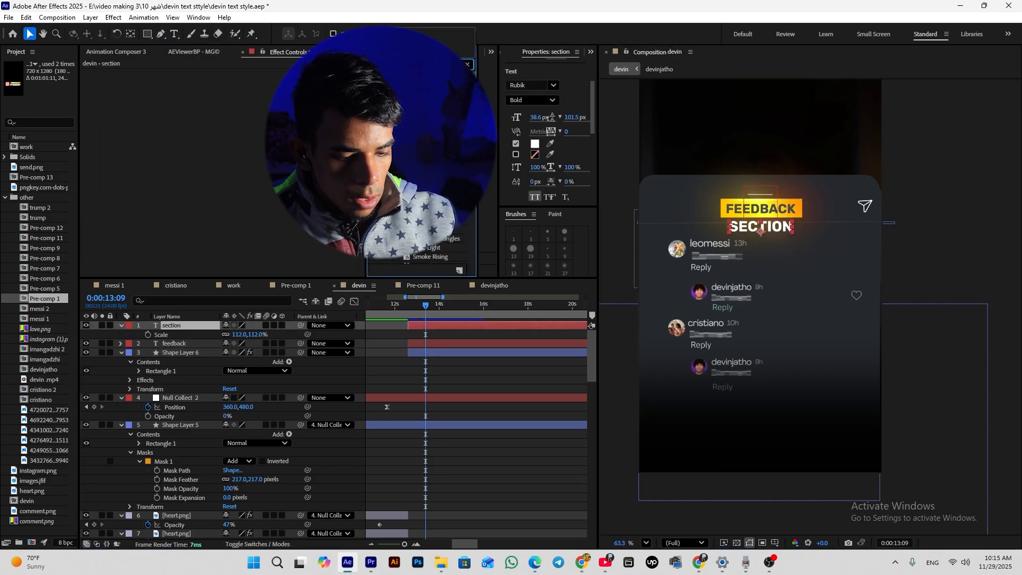
double_click(407, 120)
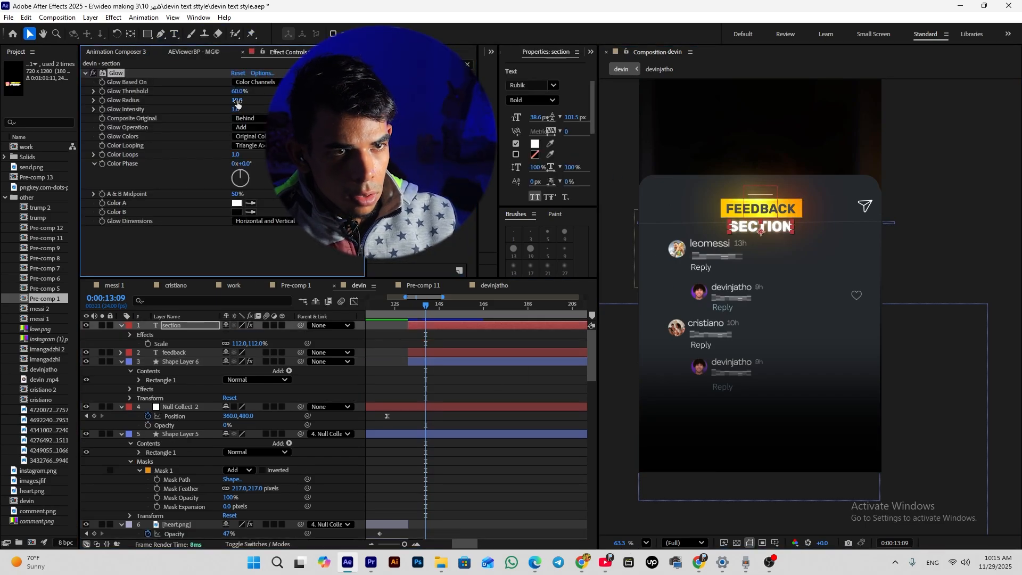
drag(237, 100, 268, 100)
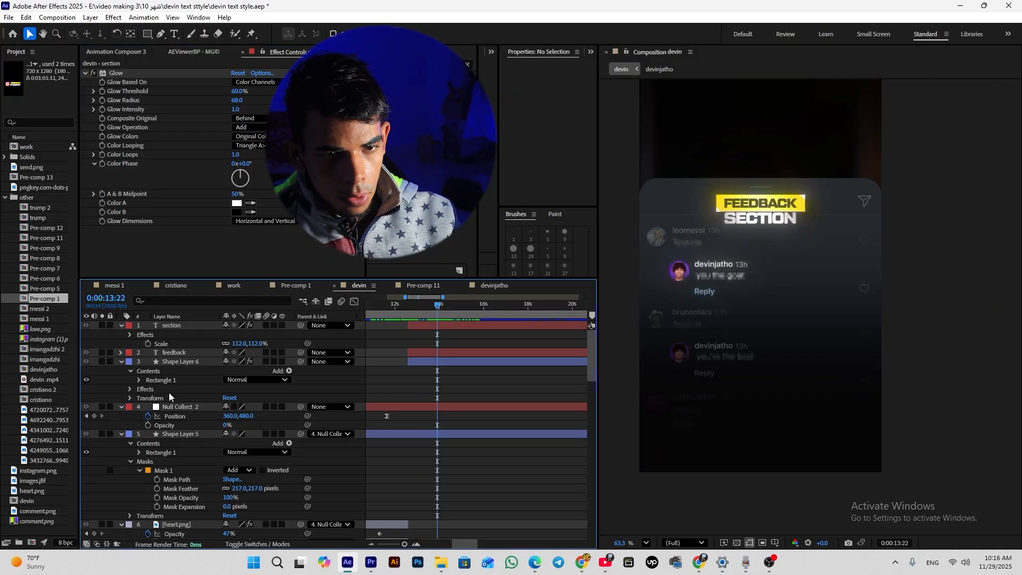
Step: Trim the ends of the title, comments panel and reply layers to 0:00:13:22
scroll(153, 461, down, 8)
scroll(152, 463, down, 8)
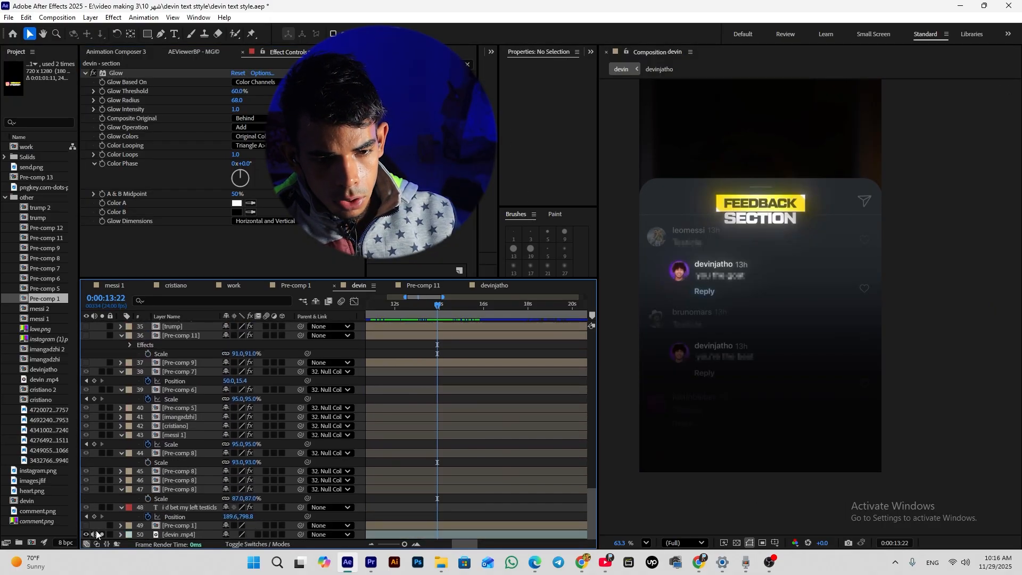
scroll(460, 386, up, 15)
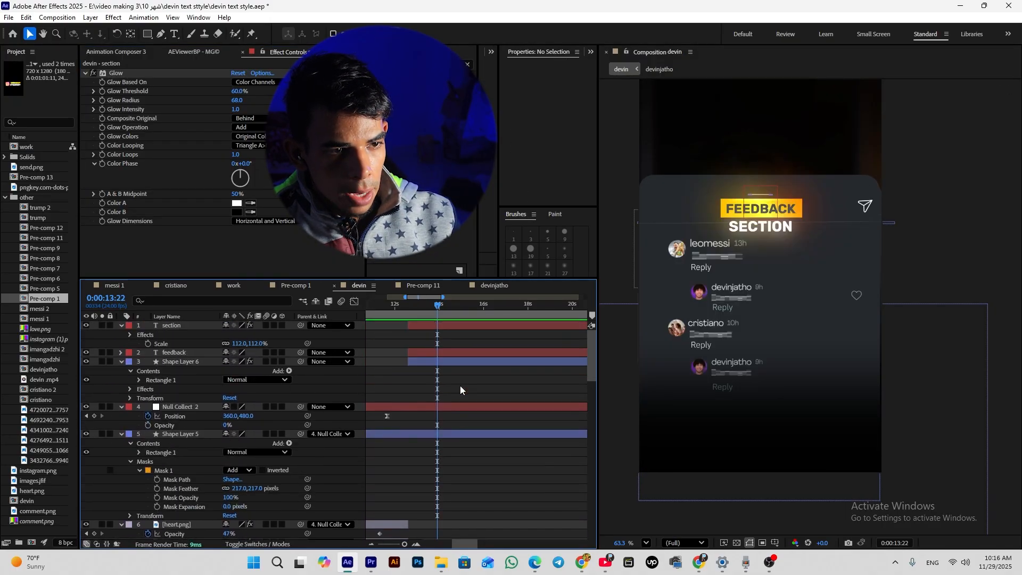
click(458, 326)
shift+click(438, 433)
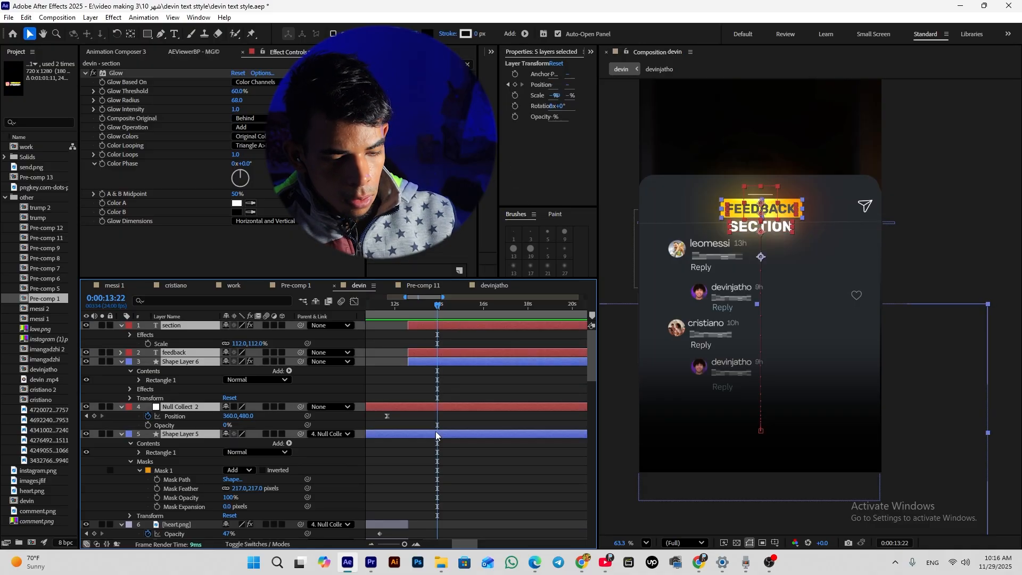
scroll(479, 405, down, 3)
scroll(467, 398, down, 3)
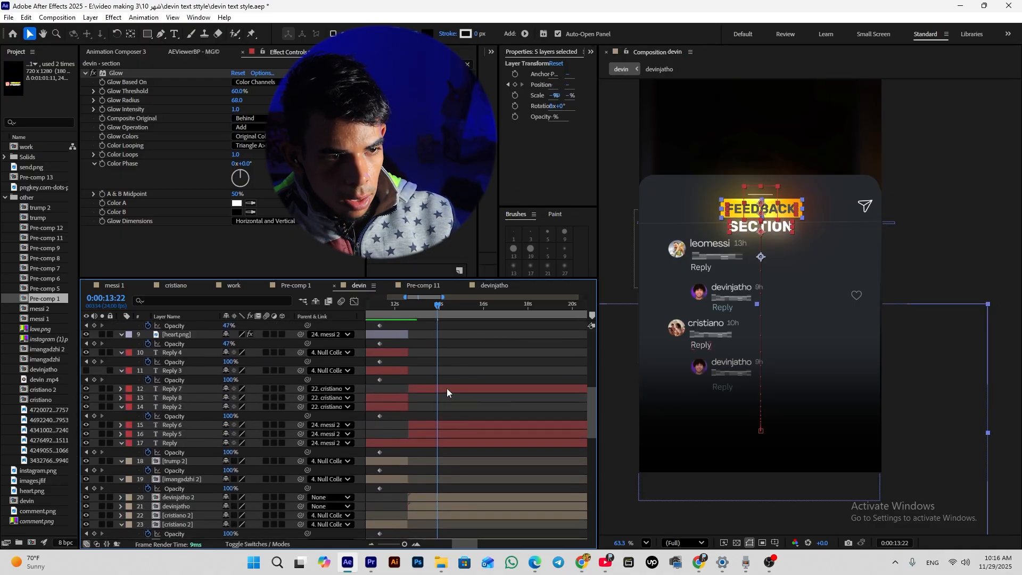
click(447, 388)
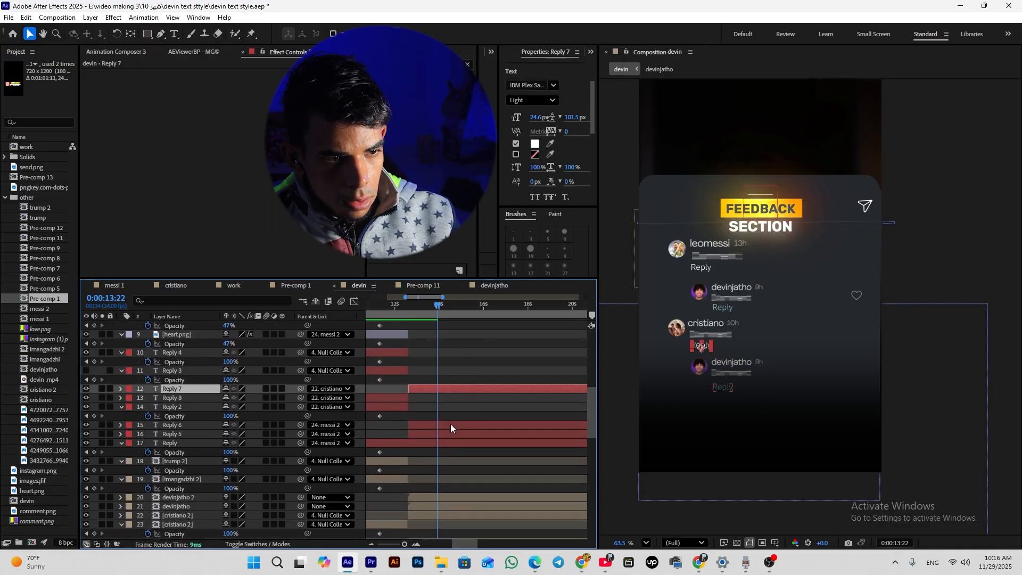
ctrl+click(450, 424)
ctrl+click(447, 433)
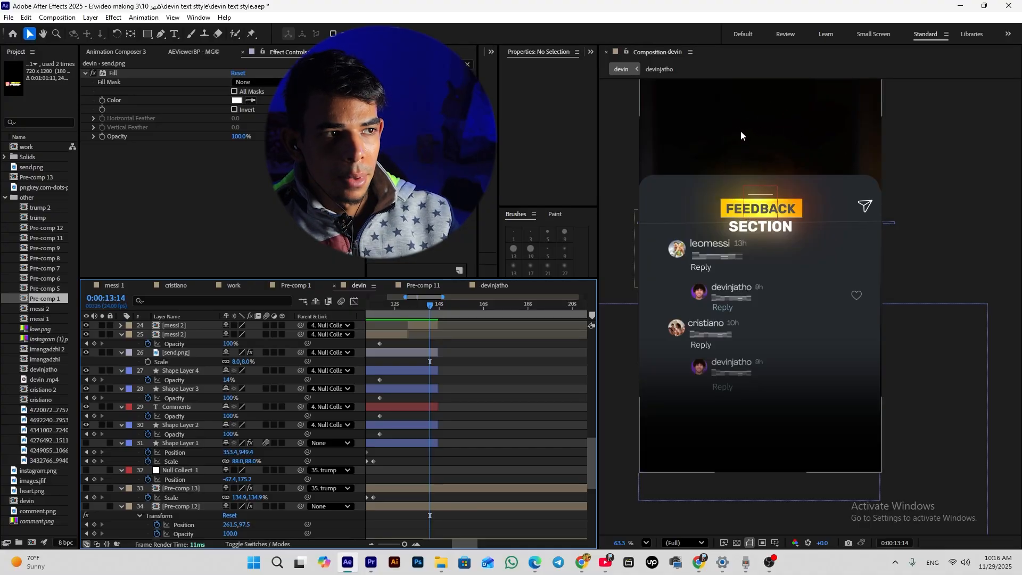
Step: Create a full-frame solid coloured 0C0C0C
drag(742, 141, 720, 201)
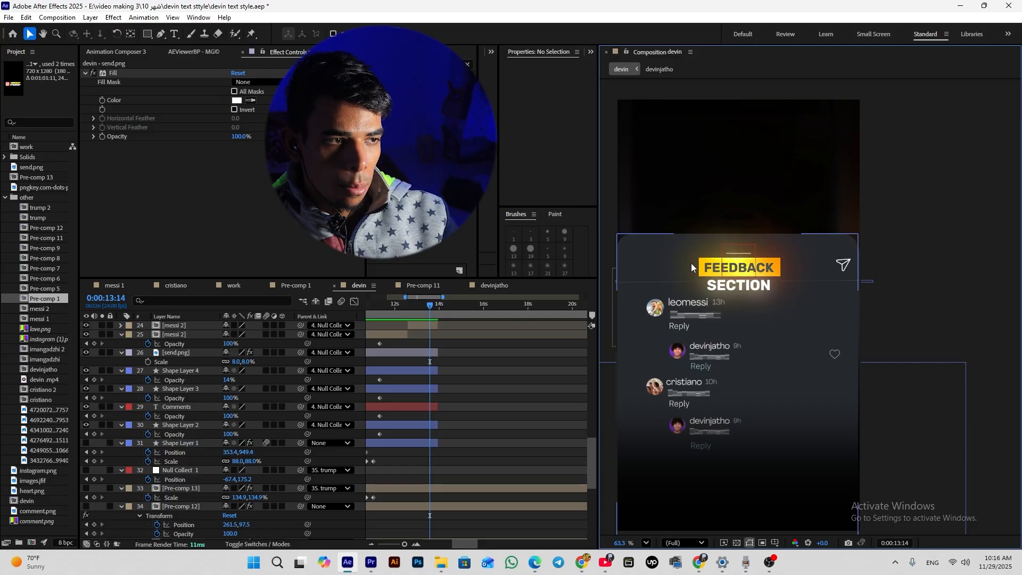
right_click(462, 437)
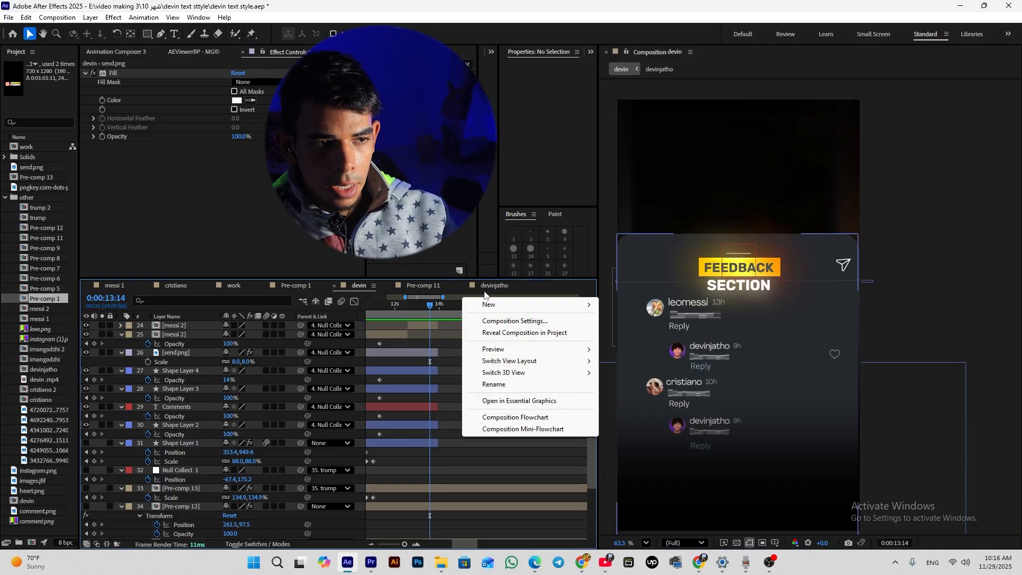
mouse_move(583, 305)
click(626, 333)
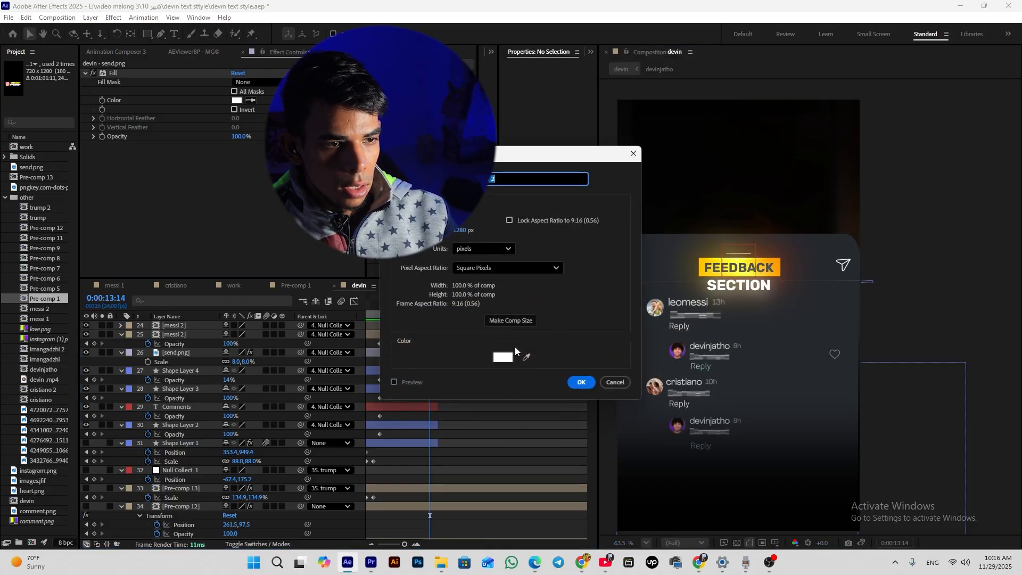
click(504, 357)
click(391, 343)
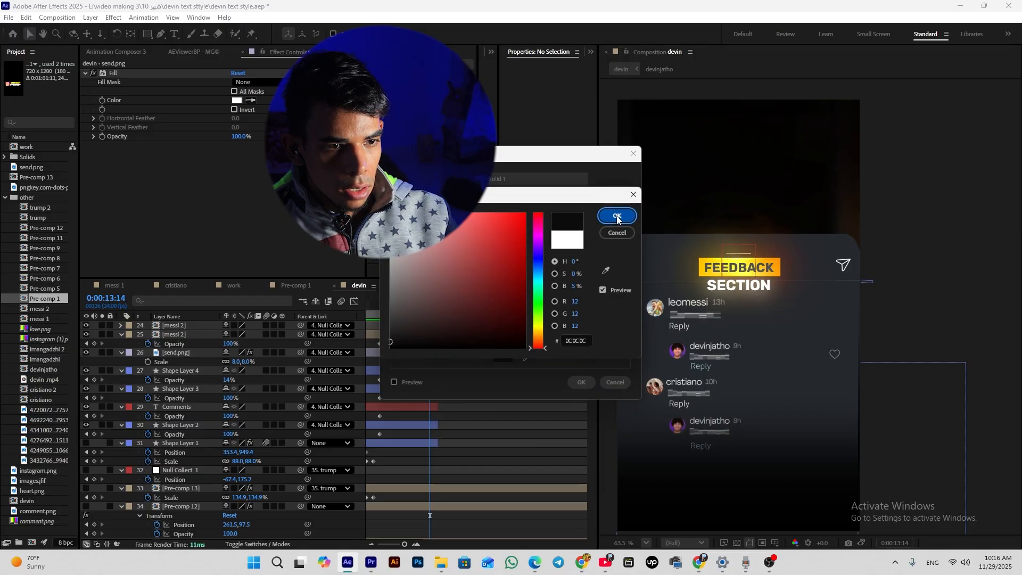
click(618, 217)
click(582, 383)
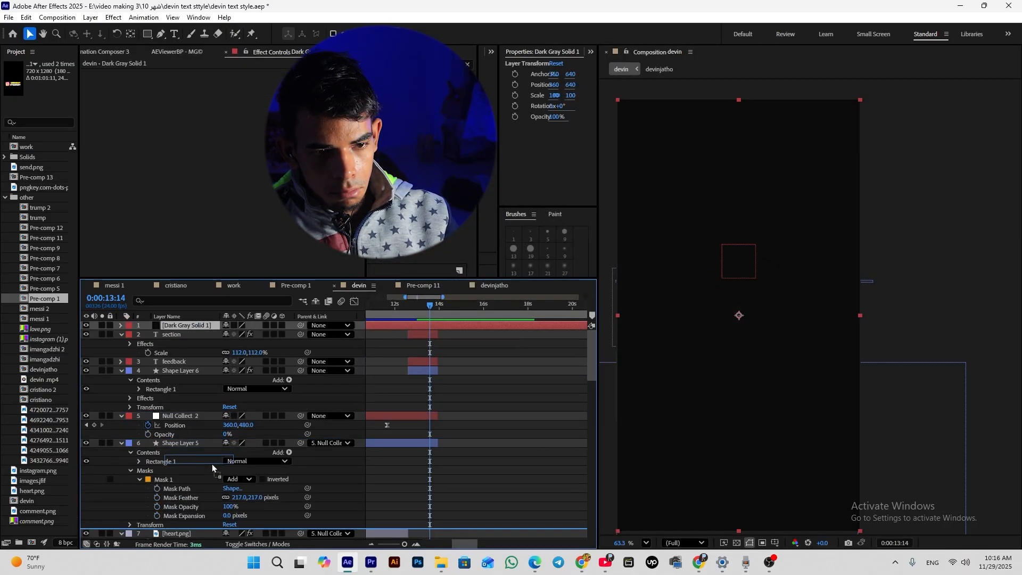
Step: Try the dark solid directly above Pre-comp 13 at 33% opacity, and delete it
scroll(191, 540, down, 15)
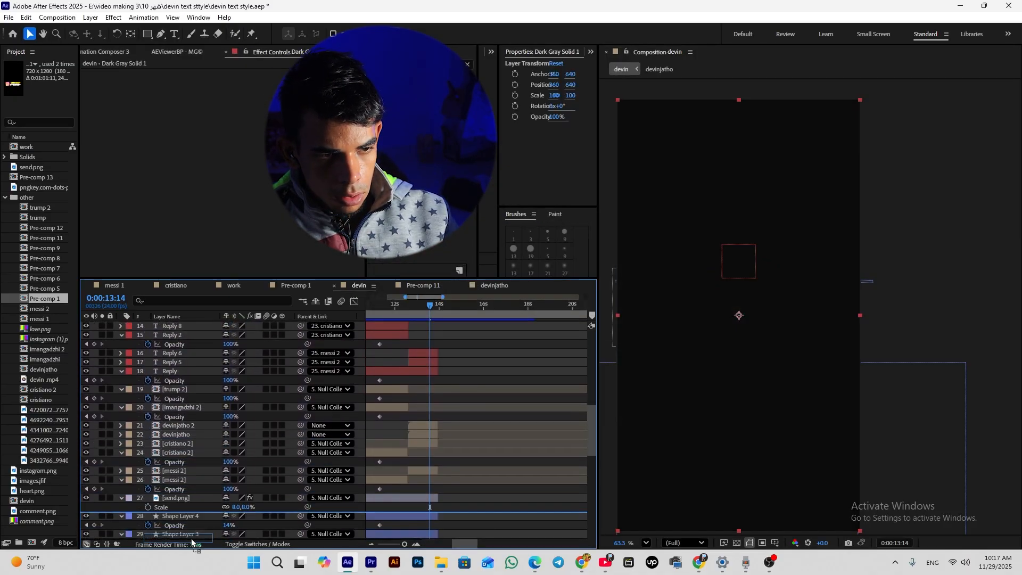
scroll(190, 538, down, 10)
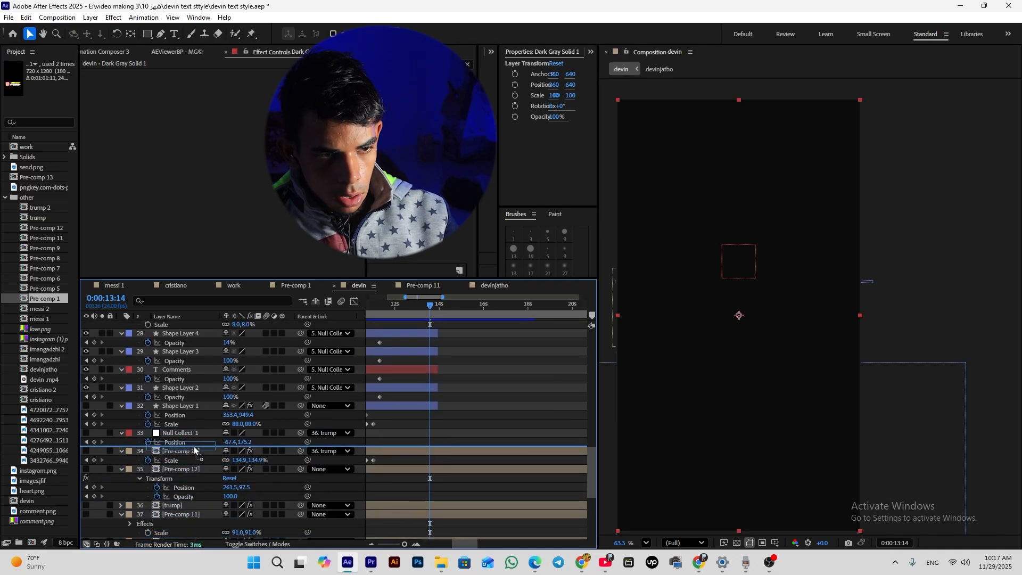
drag(194, 451, 178, 469)
key(t)
click(446, 305)
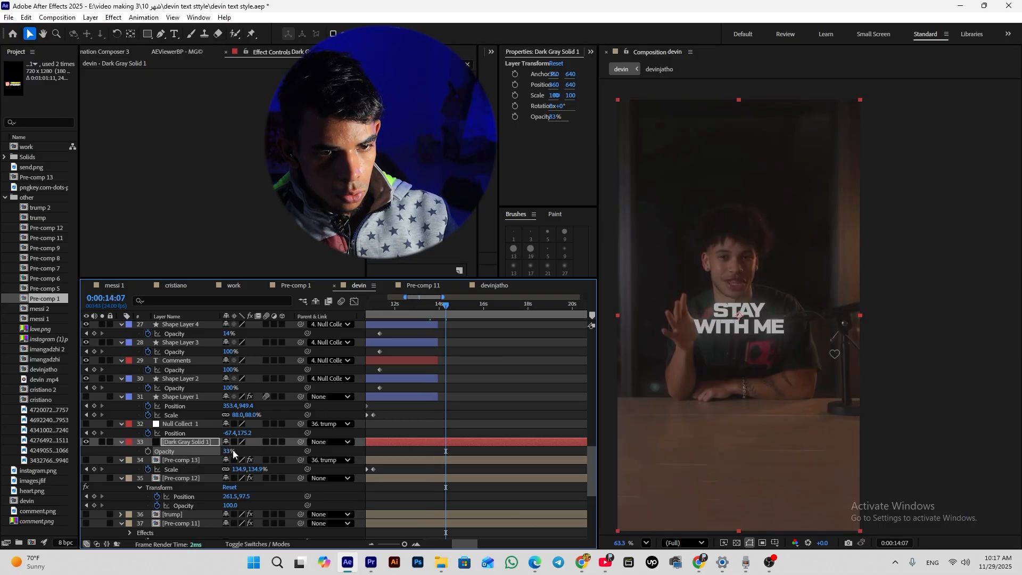
key(Delete)
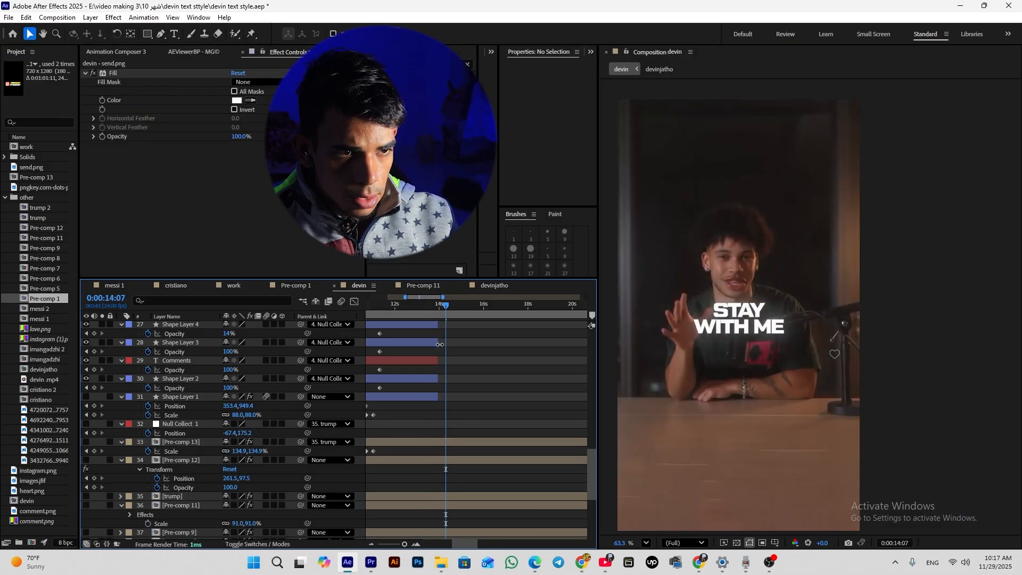
Step: Create a full-frame white solid (FFFFFF) above all layers and make it start at 0:00:13:20
scroll(450, 337, up, 15)
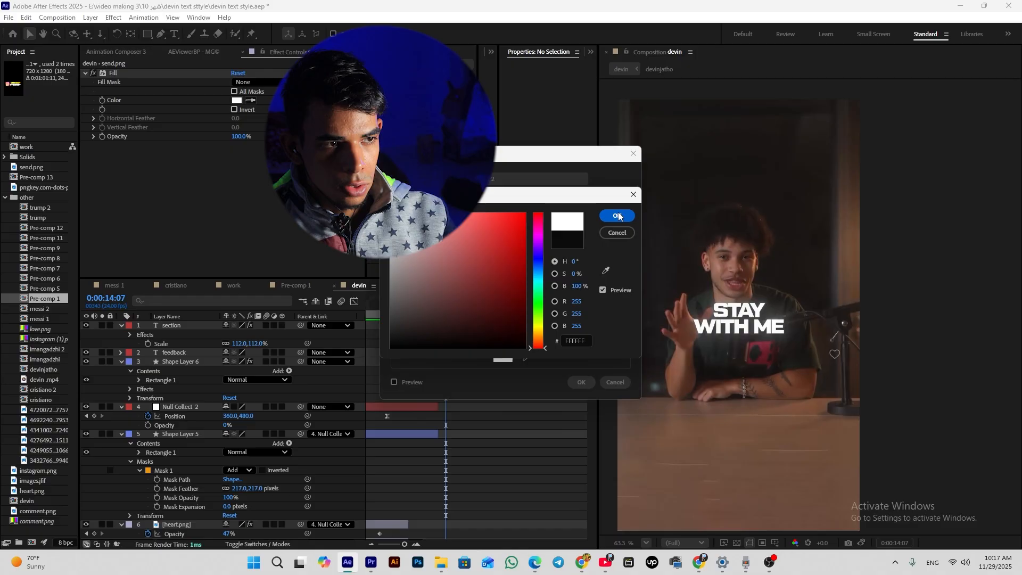
click(617, 216)
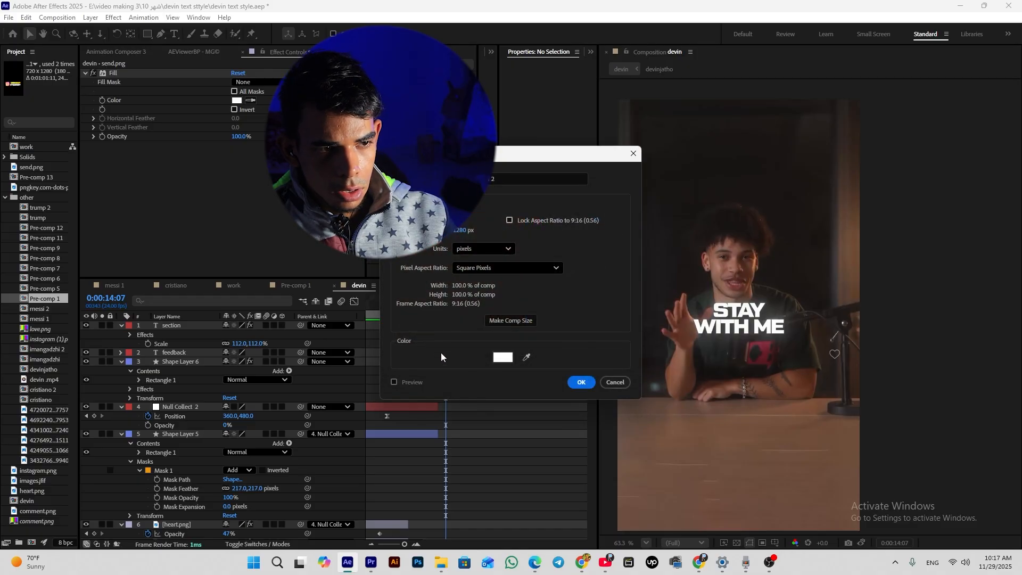
click(581, 384)
drag(446, 313, 436, 316)
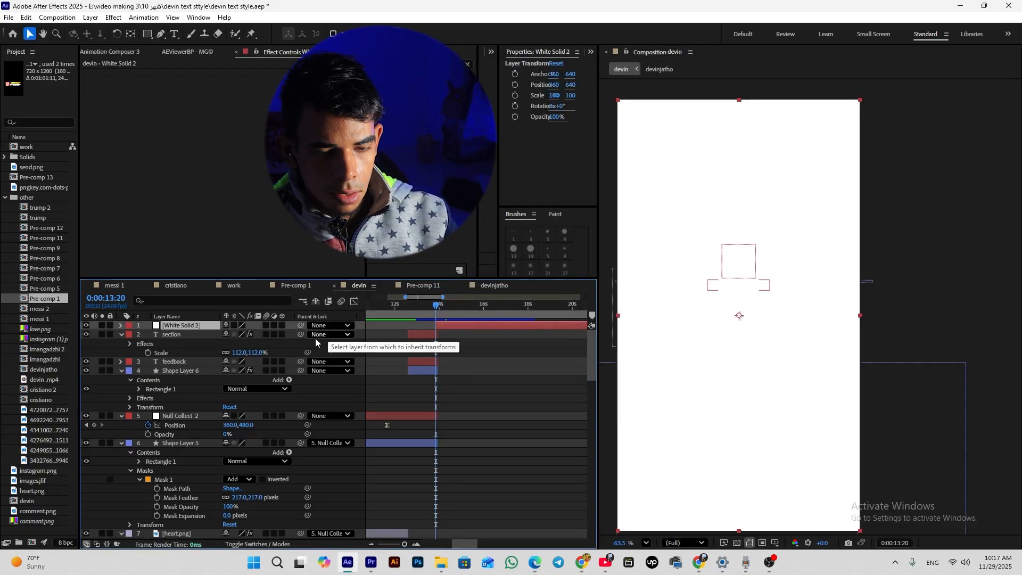
Step: Lower the white solid's opacity to 54% and set an opacity keyframe at 0:00:13:20
key(t)
drag(229, 335, 206, 339)
click(148, 334)
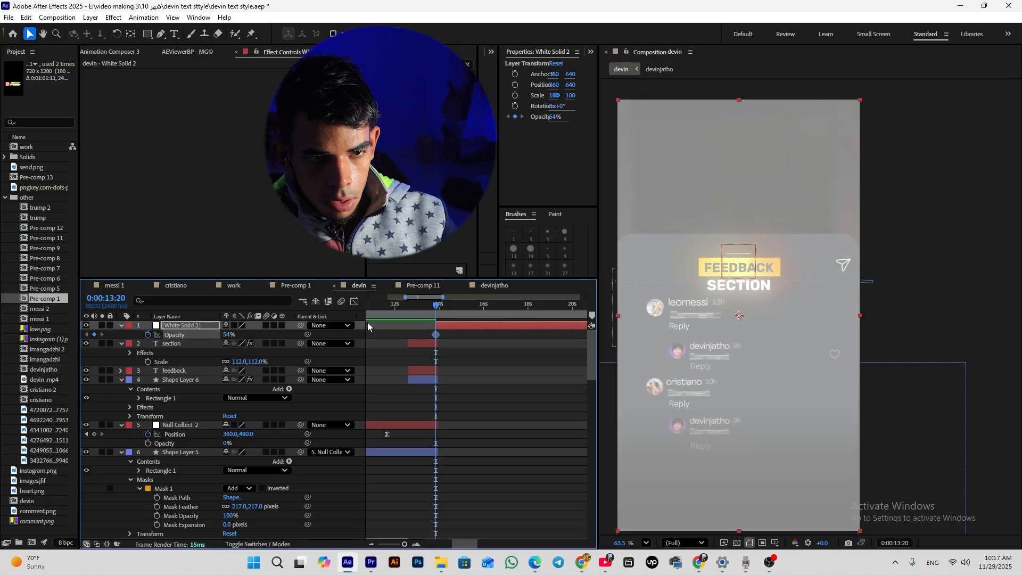
Step: Fade the white solid's opacity to 0% at 0:00:14:00 and preview the flash
scroll(438, 345, up, 1)
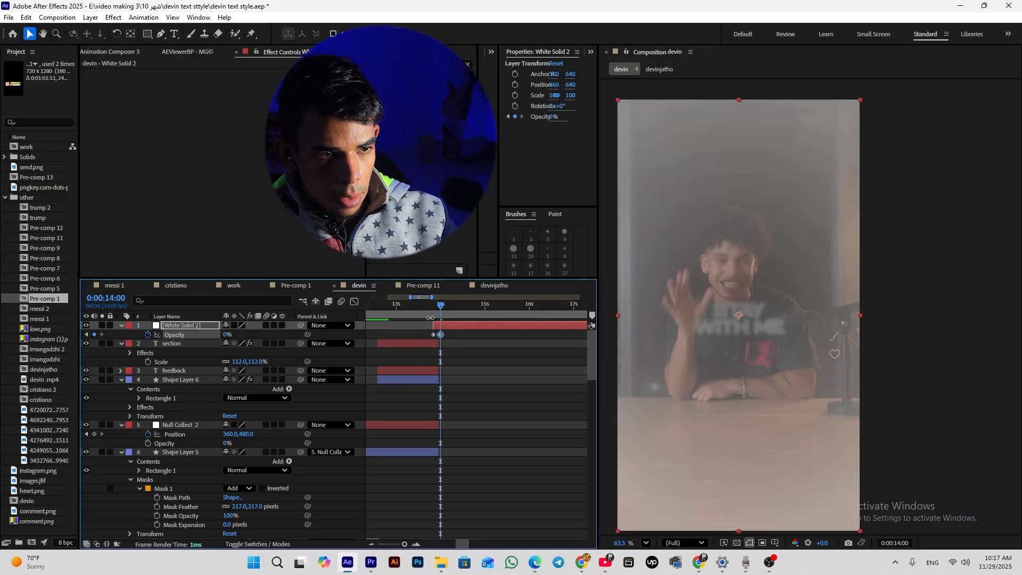
mouse_move(441, 314)
mouse_down()
mouse_move(428, 315)
mouse_move(435, 319)
mouse_up()
key(space)
scroll(436, 326, up, 2)
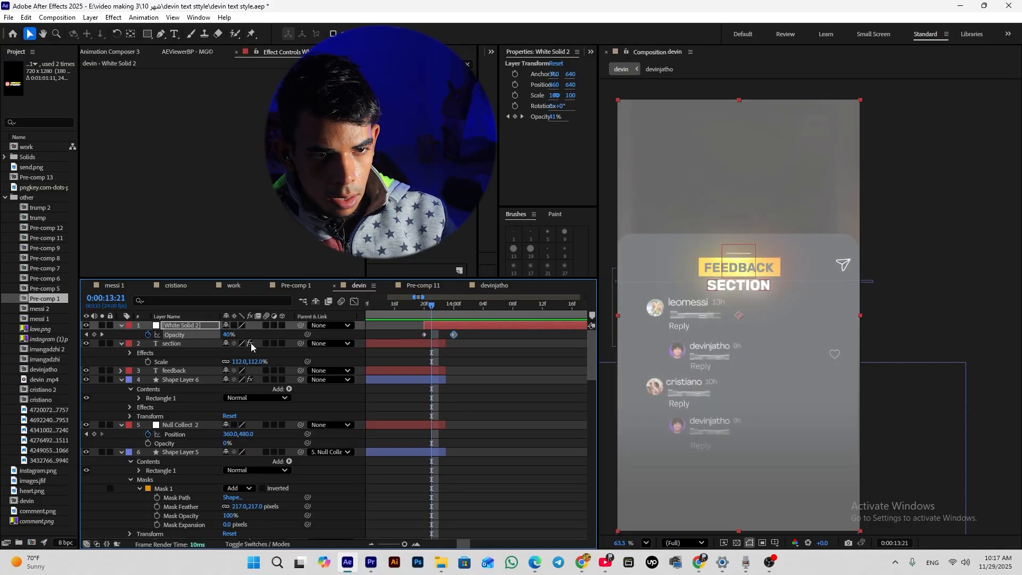
Step: Add white solid opacity keyframes of about 65% at 0:00:13:21 and 0% at 0:00:13:22, delay the final keyframe two frames, and preview
drag(224, 335, 235, 333)
key(Page_Down)
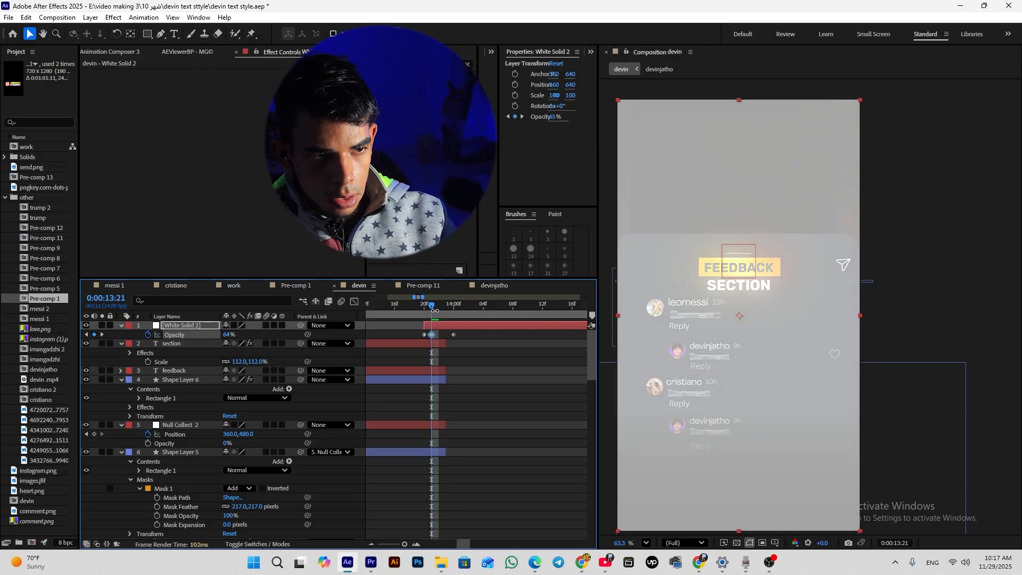
drag(232, 337, 118, 355)
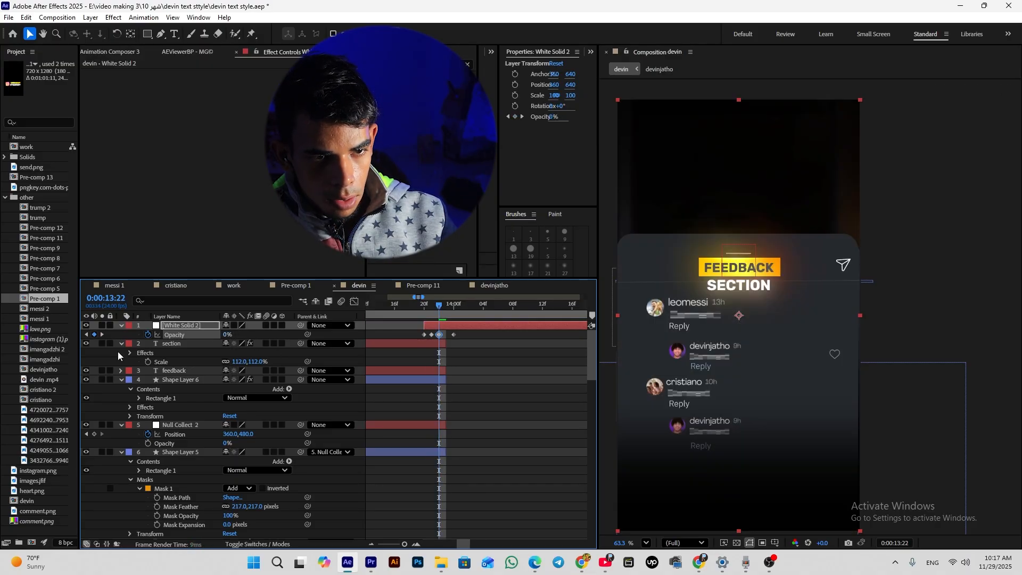
drag(227, 335, 236, 334)
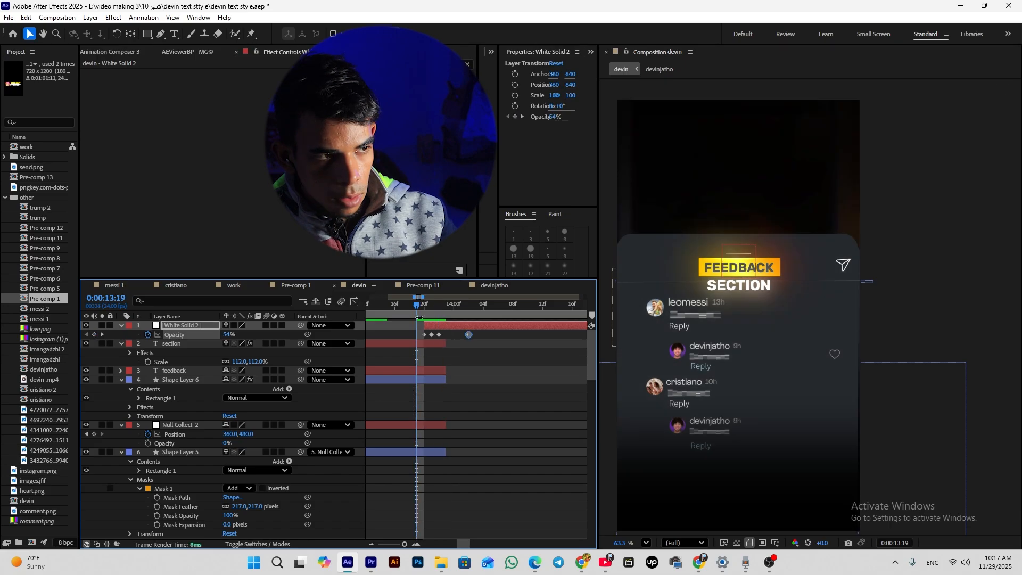
key(space)
key(space)
Step: Hide the devin.mp4 footage layer, preview the transition from 0:00:13:16 without it, and show the layer again
scroll(442, 350, down, 2)
scroll(320, 434, down, 14)
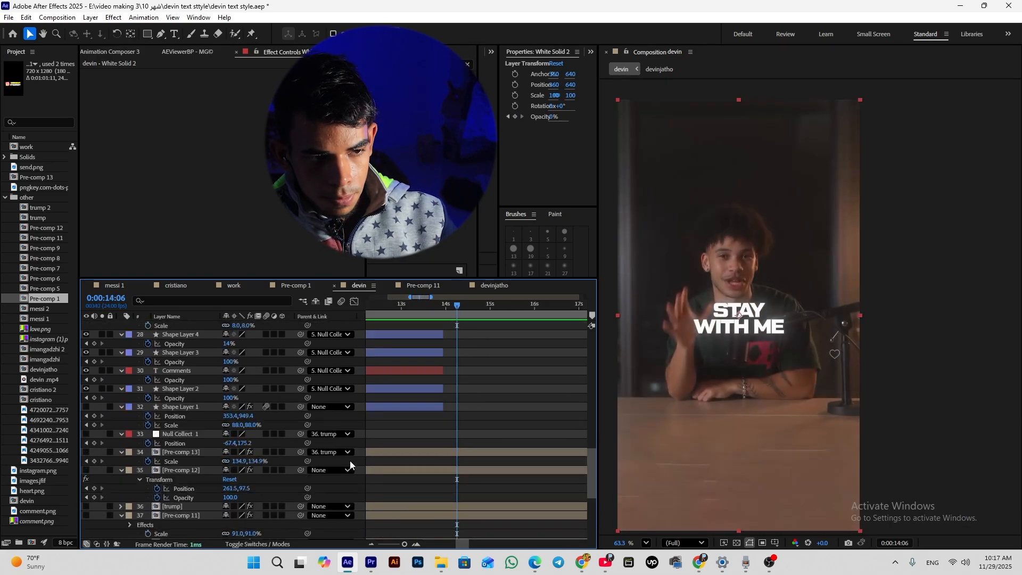
click(86, 535)
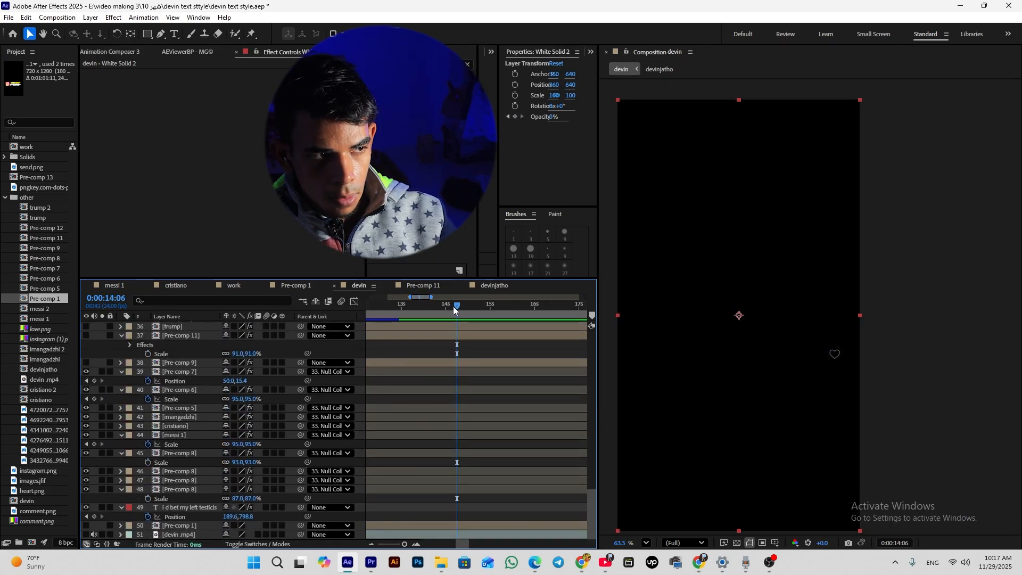
drag(454, 308, 432, 312)
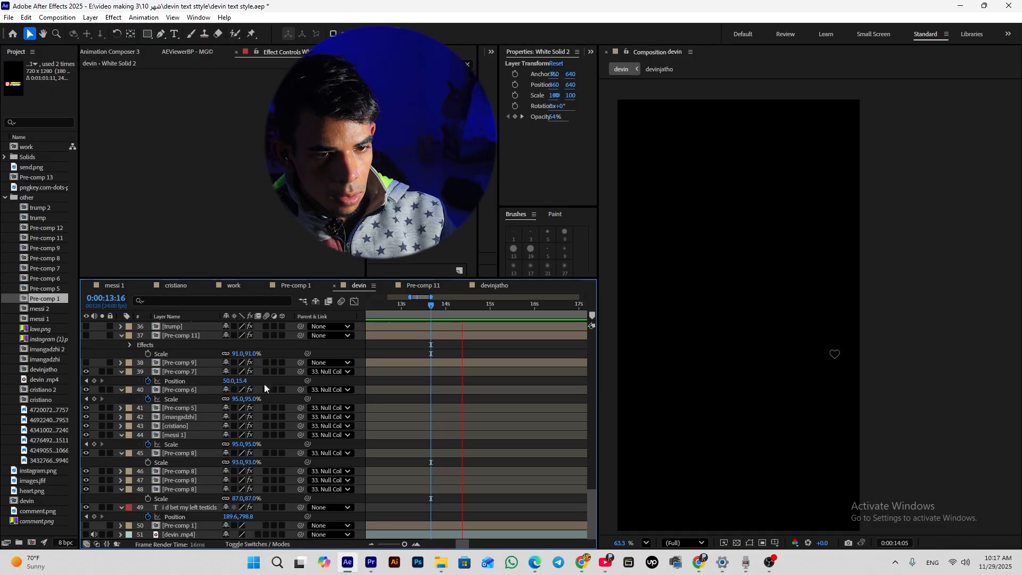
key(space)
click(85, 535)
Step: Save the project and move the start of the work area to about 0:00:14
scroll(461, 361, down, 3)
key(ctrl+s)
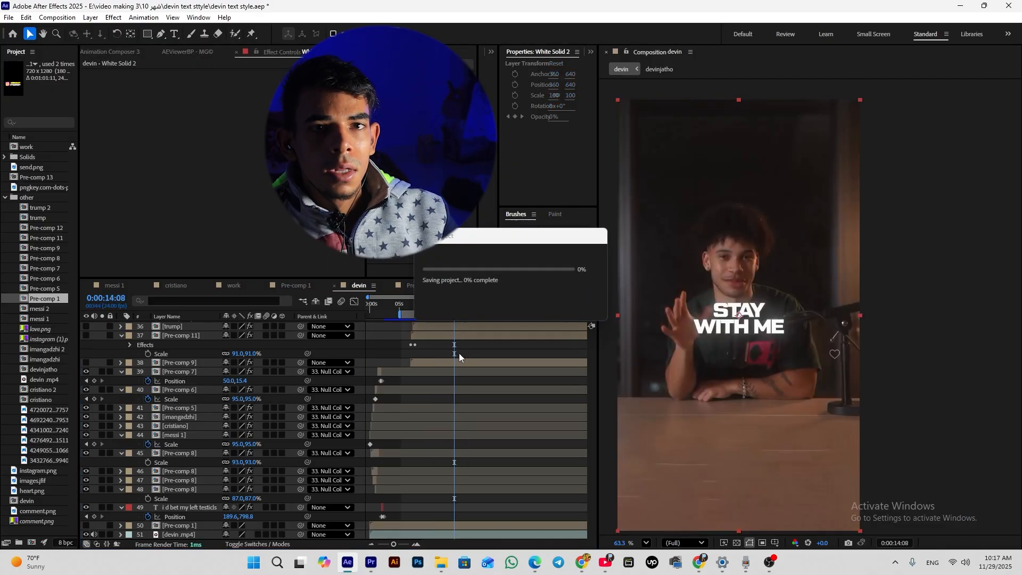
scroll(461, 357, up, 15)
scroll(481, 350, down, 3)
drag(412, 312, 429, 335)
key(b)
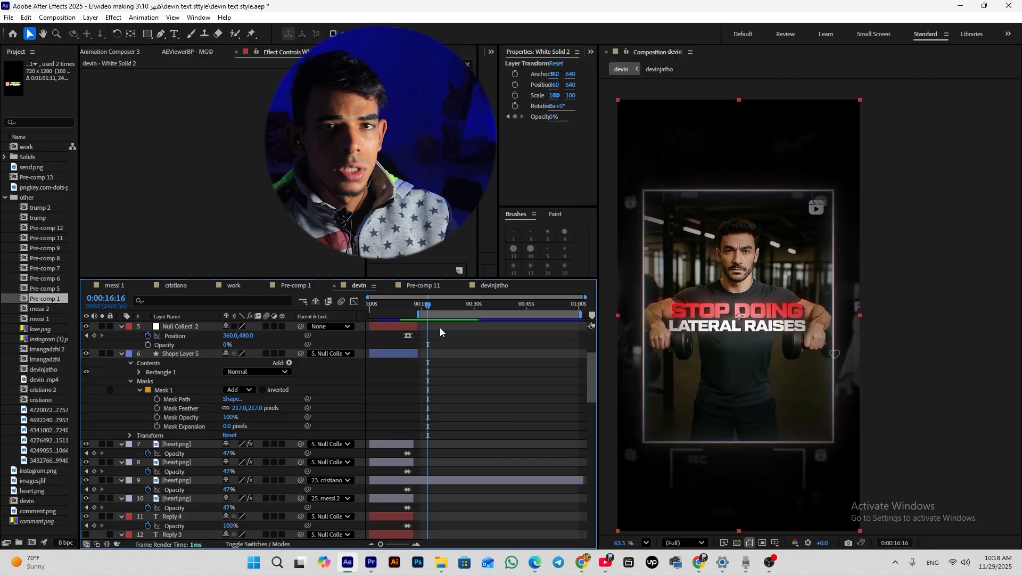